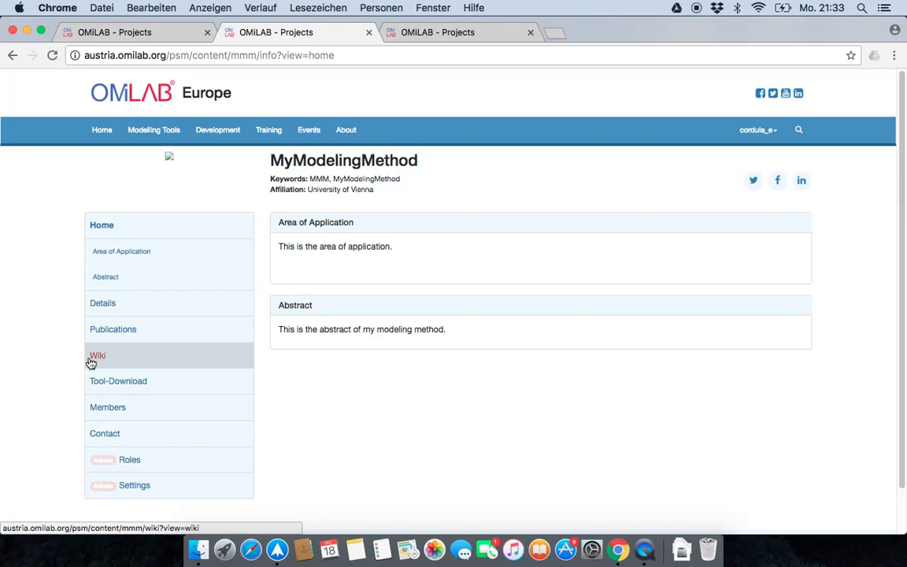
# Open the modeling method's wiki and review the first page's title, author, introductory text, links and modification details.
pyautogui.click(138, 360)
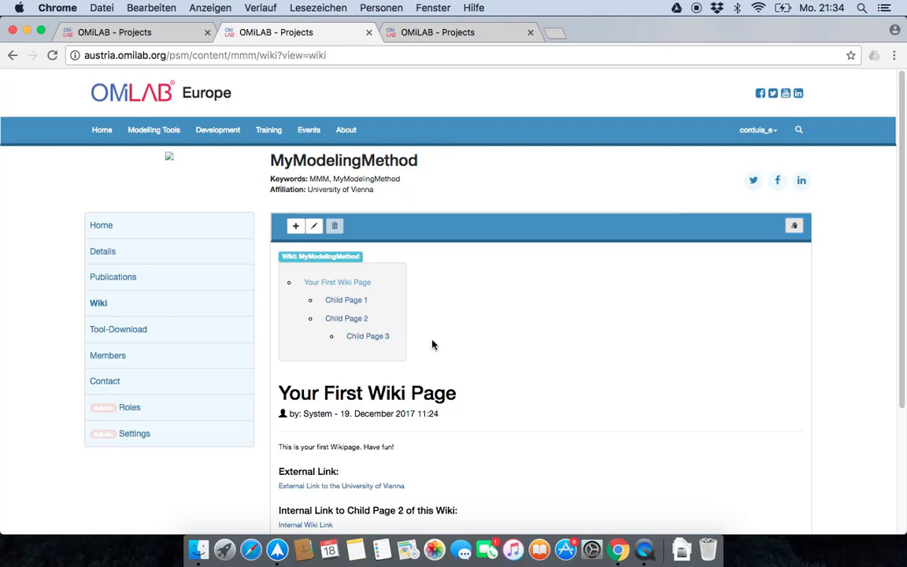
pyautogui.scroll(-2, 422, 370)
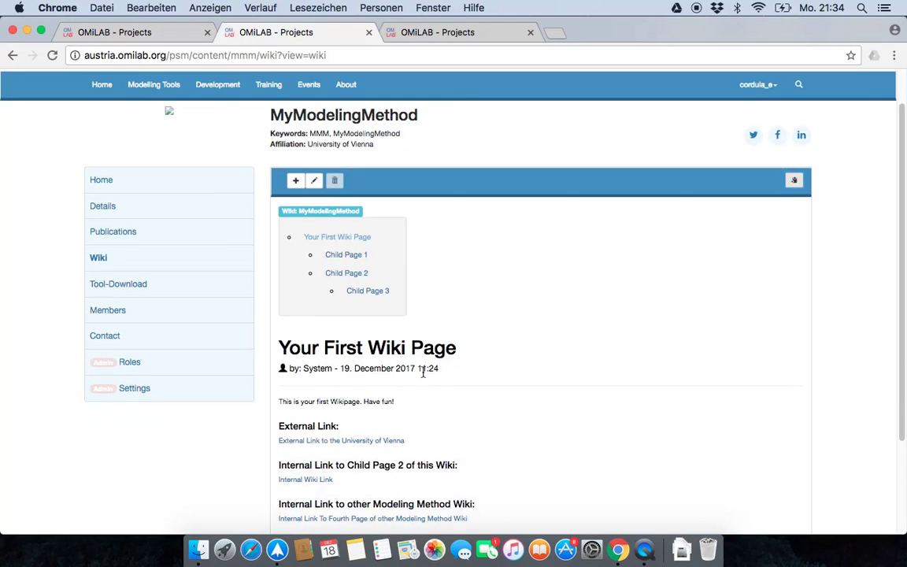
pyautogui.scroll(-1, 422, 380)
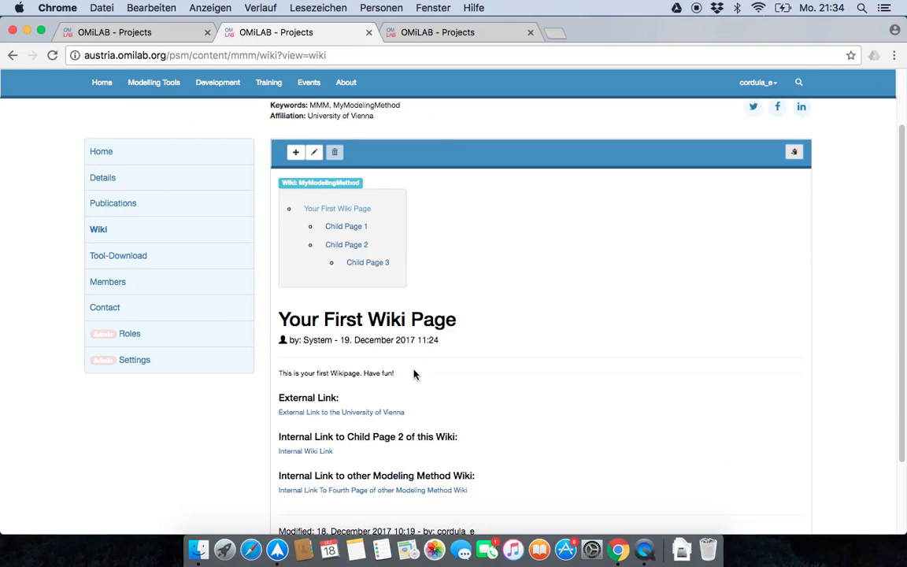
pyautogui.moveTo(279, 319); pyautogui.dragTo(456, 319)
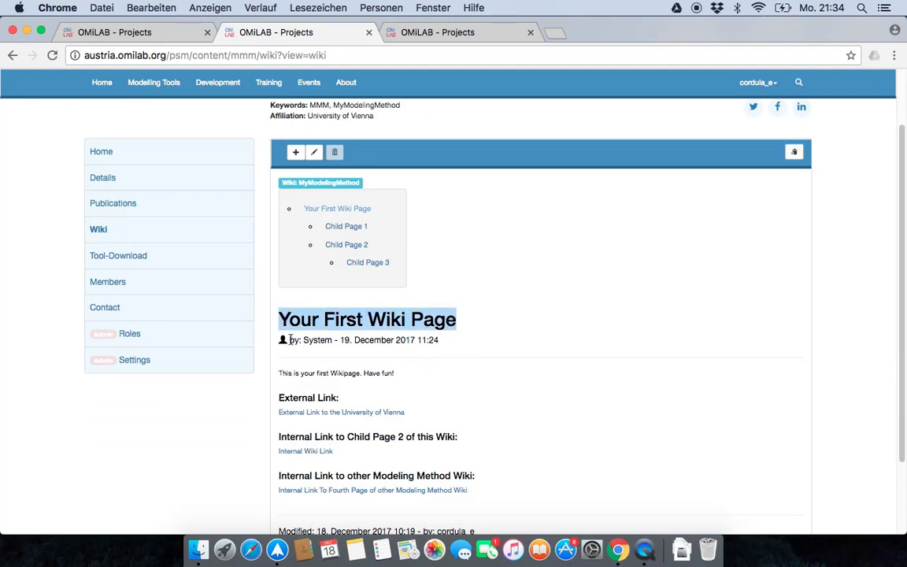
pyautogui.moveTo(290, 339); pyautogui.dragTo(302, 340)
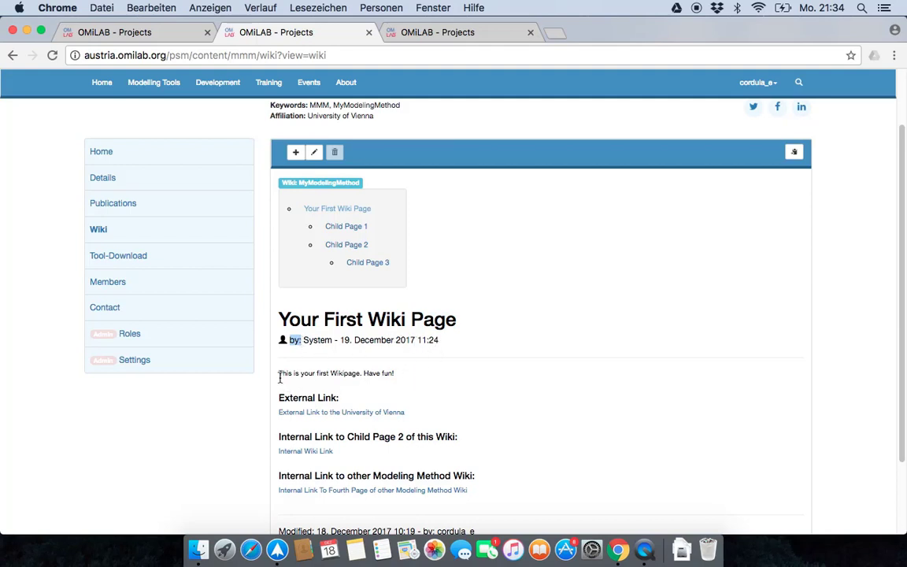
pyautogui.moveTo(279, 376); pyautogui.dragTo(392, 378)
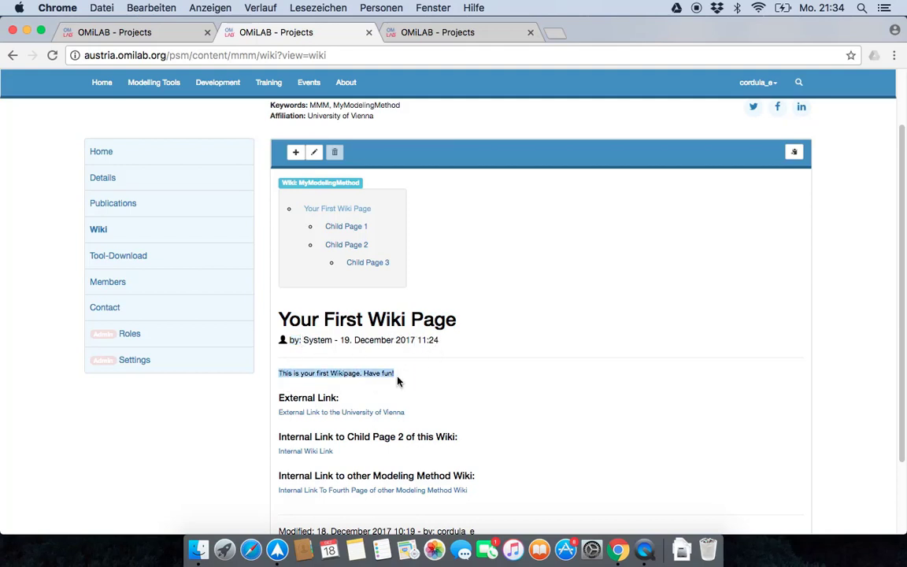
pyautogui.click(288, 397)
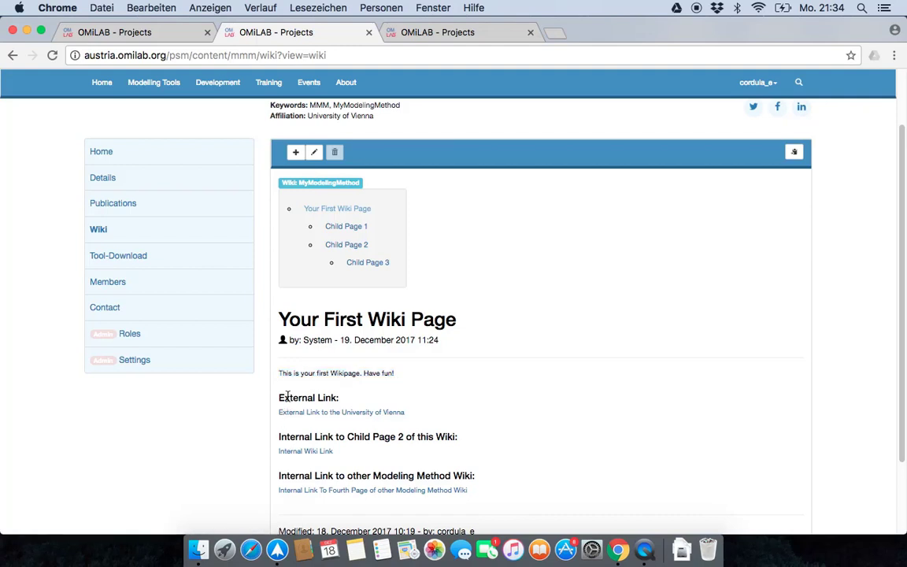
pyautogui.scroll(-2, 290, 385)
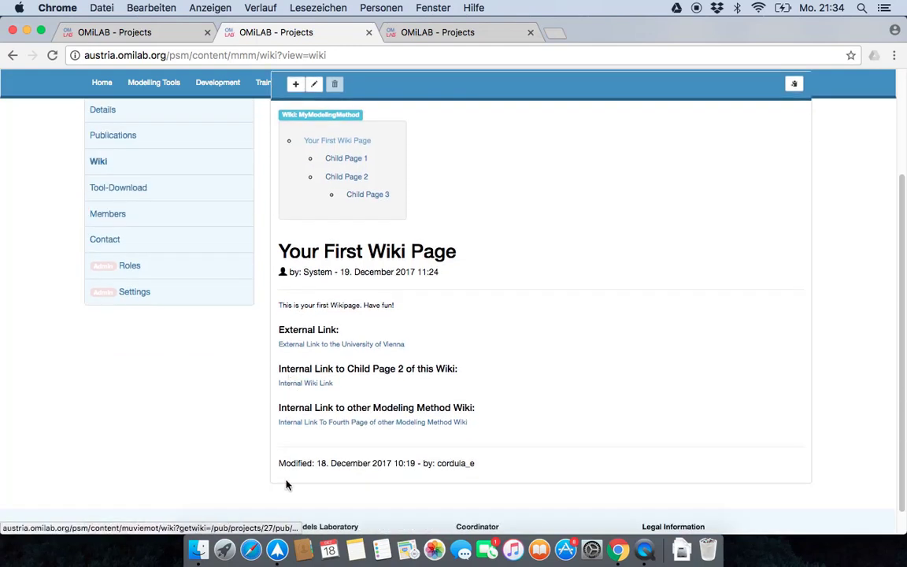
pyautogui.moveTo(278, 464); pyautogui.dragTo(475, 465)
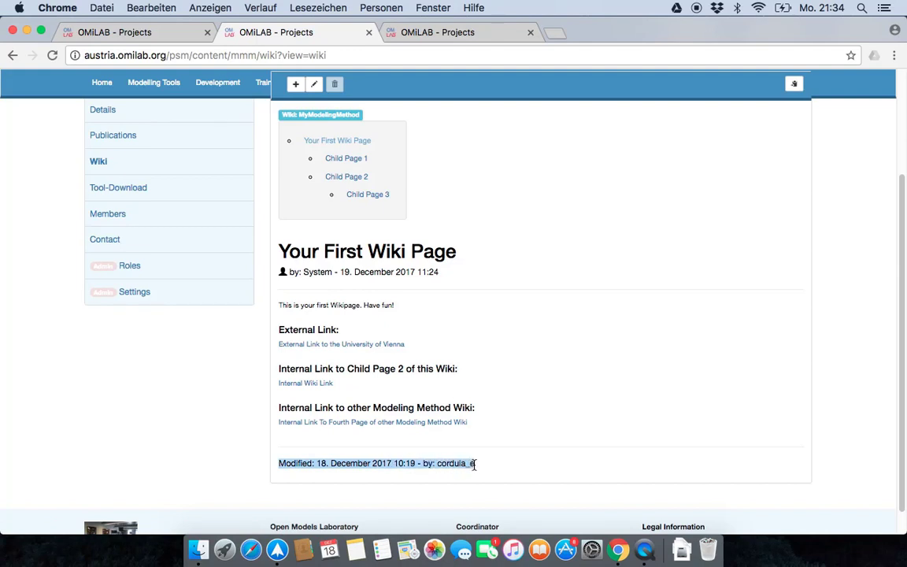
pyautogui.click(242, 471)
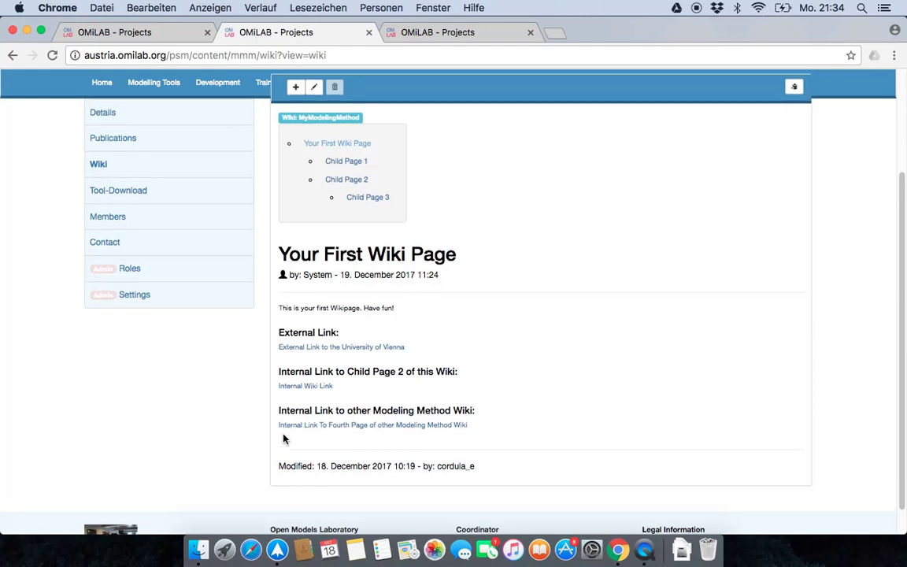
pyautogui.scroll(3, 228, 433)
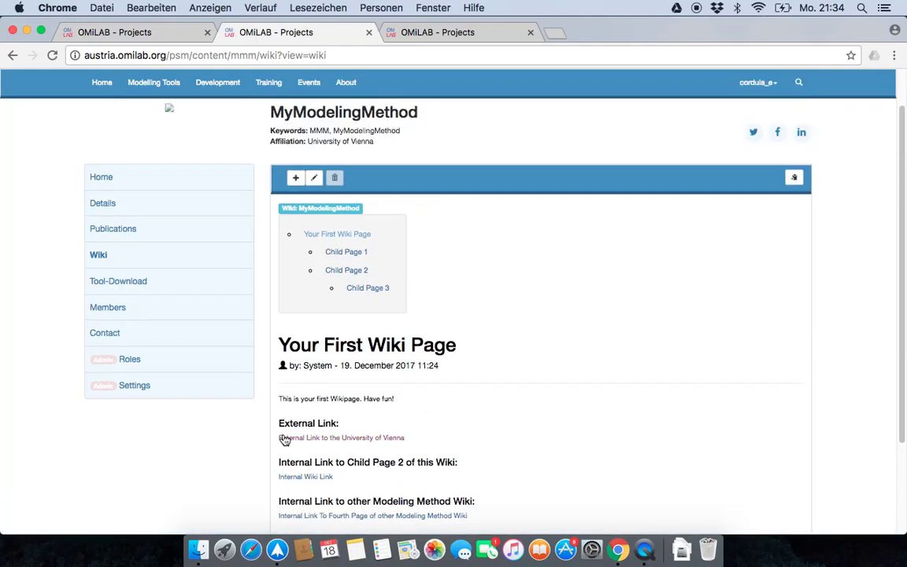
# Open "Your First Wiki Page" for editing and check its title and the available parent elements.
pyautogui.click(318, 184)
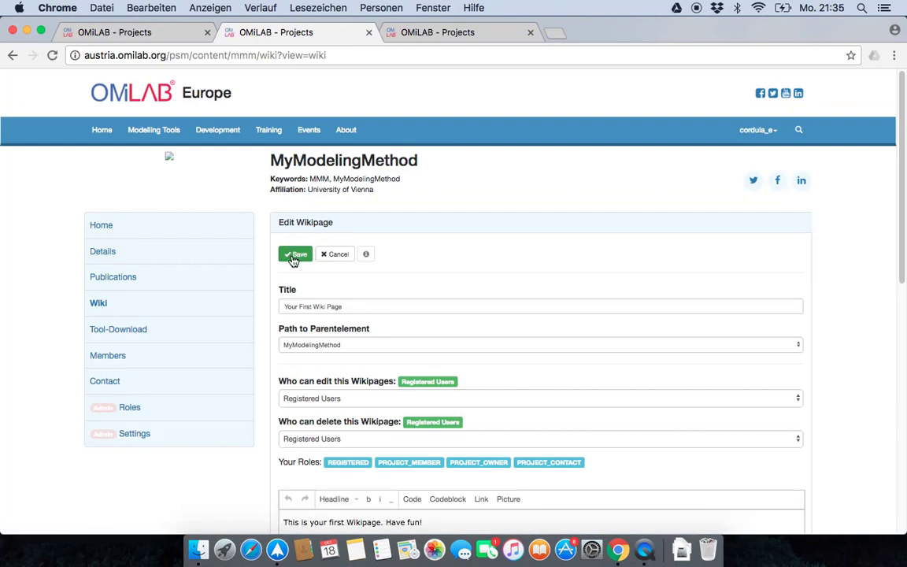
pyautogui.click(313, 306)
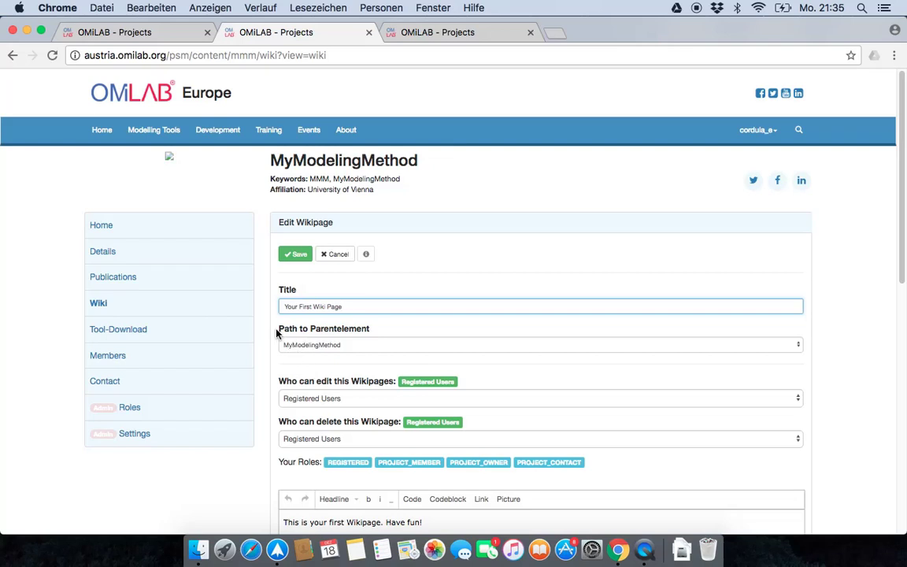
pyautogui.click(352, 347)
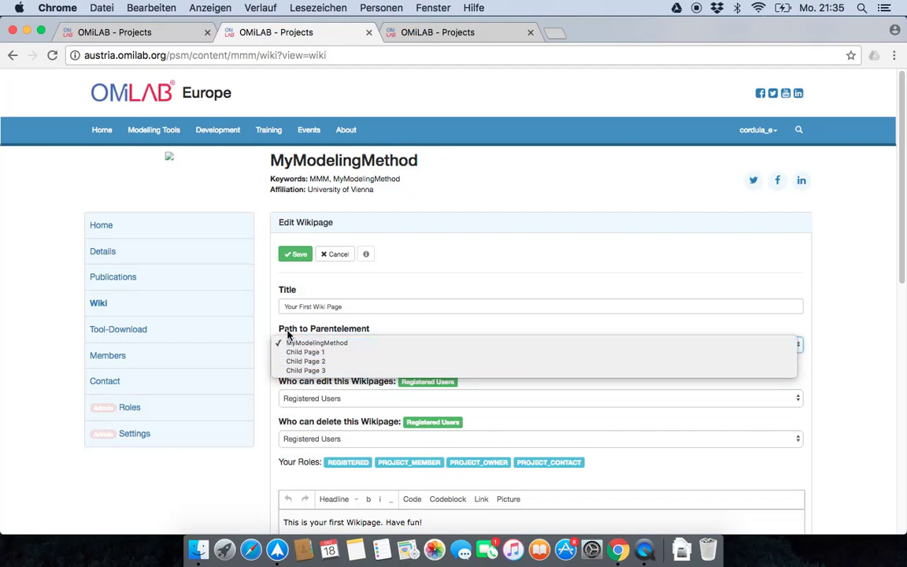
pyautogui.click(277, 329)
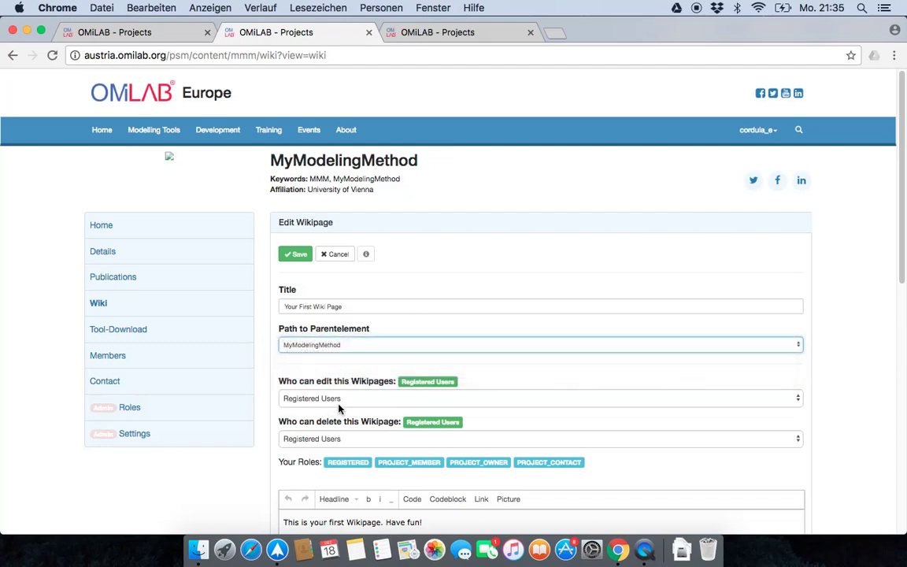
# Check the edit permission options, then set who can delete this wiki page to Project Owner.
pyautogui.scroll(-2, 273, 399)
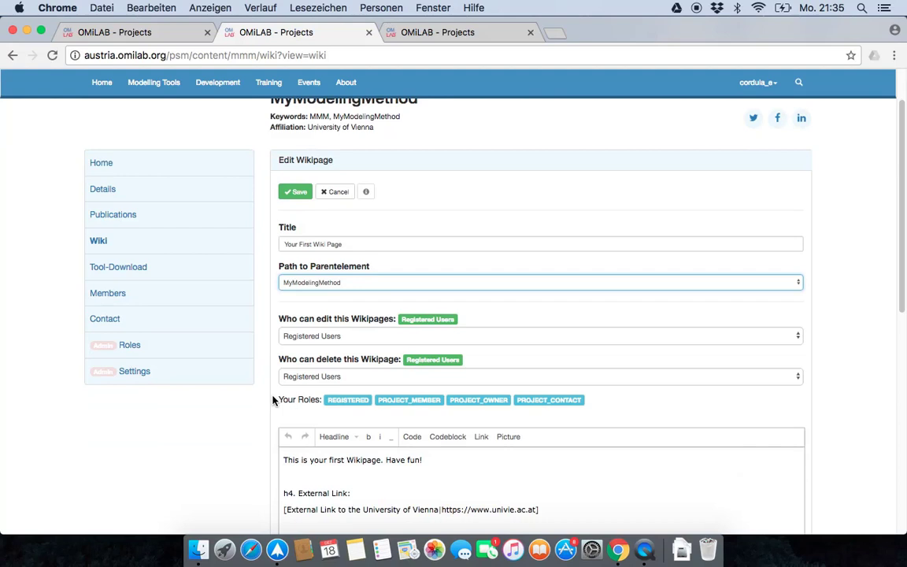
pyautogui.scroll(-2, 273, 400)
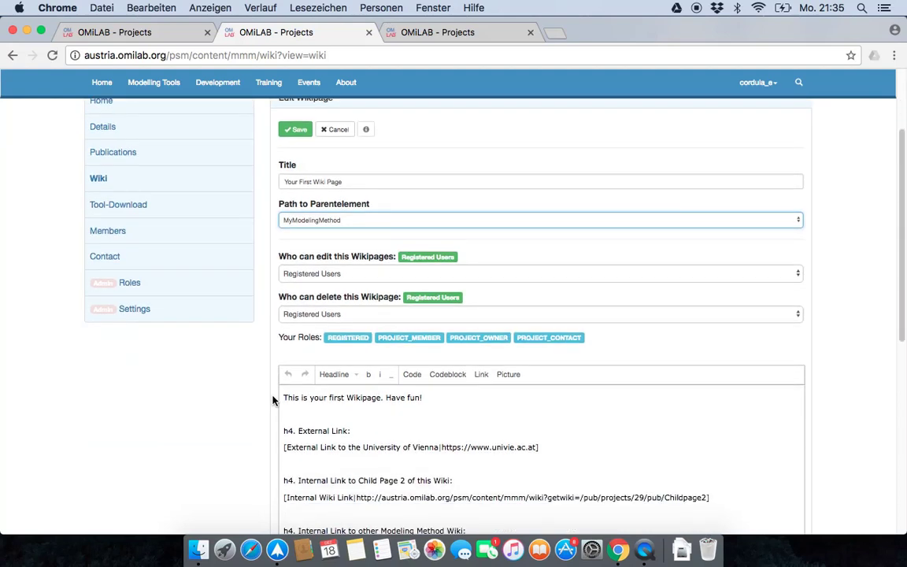
pyautogui.click(306, 275)
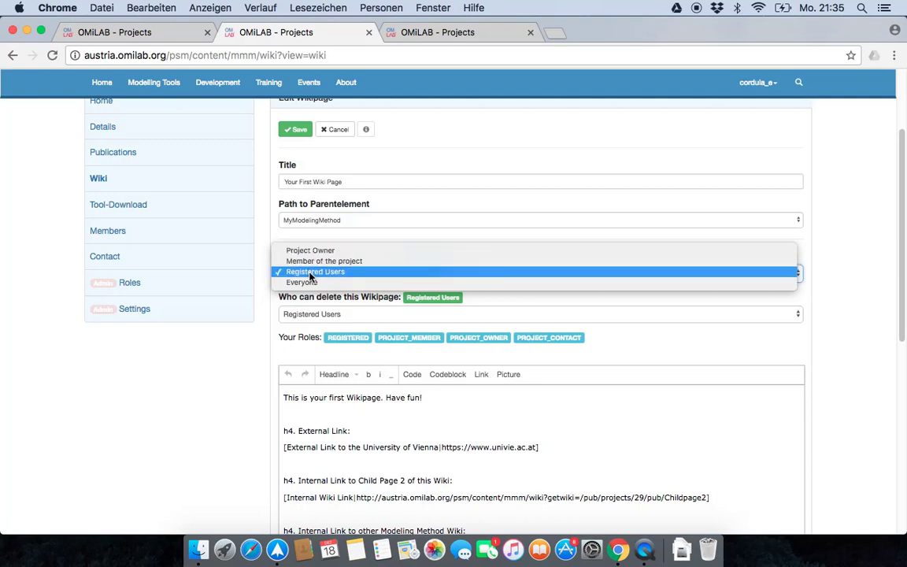
pyautogui.click(273, 299)
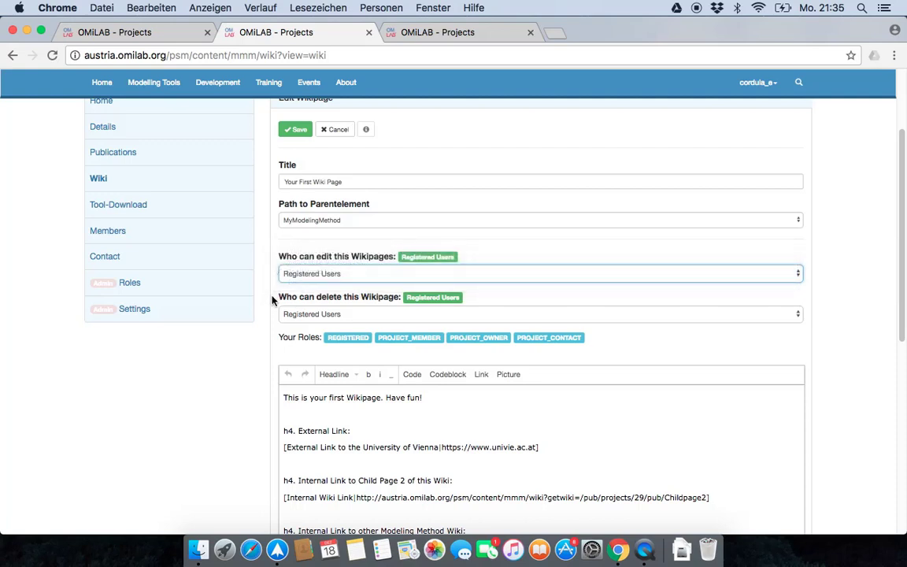
pyautogui.click(320, 314)
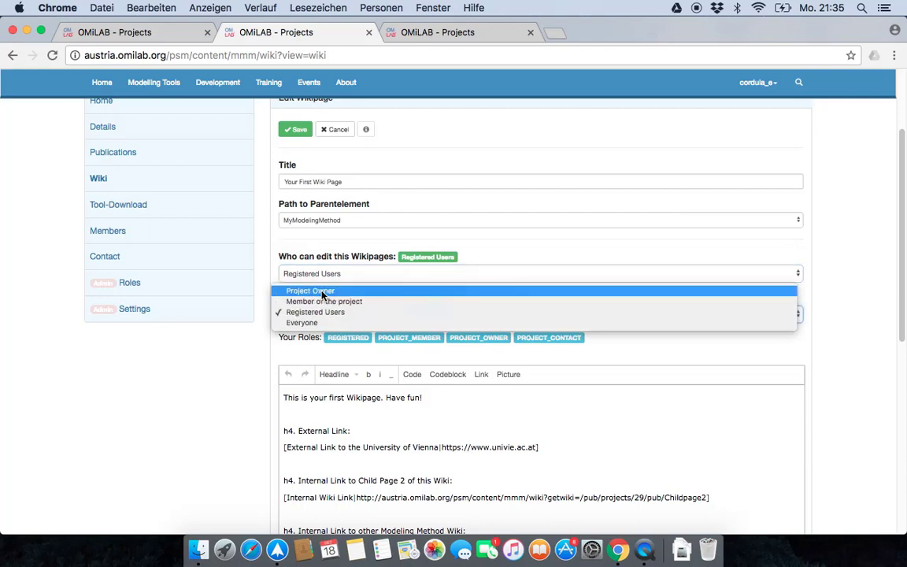
pyautogui.click(321, 292)
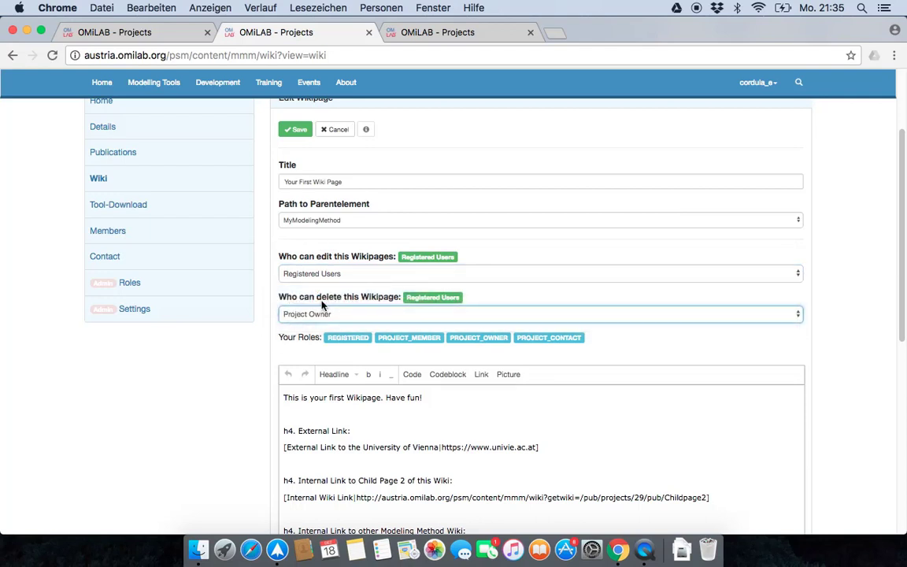
# Examine the account's own roles listed below the wiki page's permission settings.
pyautogui.scroll(-2, 303, 360)
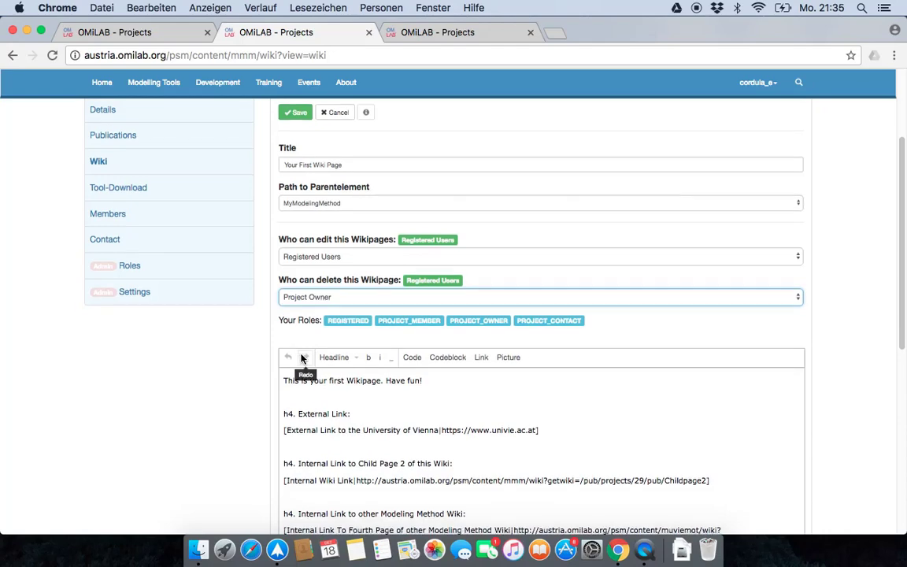
pyautogui.scroll(-3, 301, 358)
pyautogui.moveTo(277, 249); pyautogui.dragTo(311, 256)
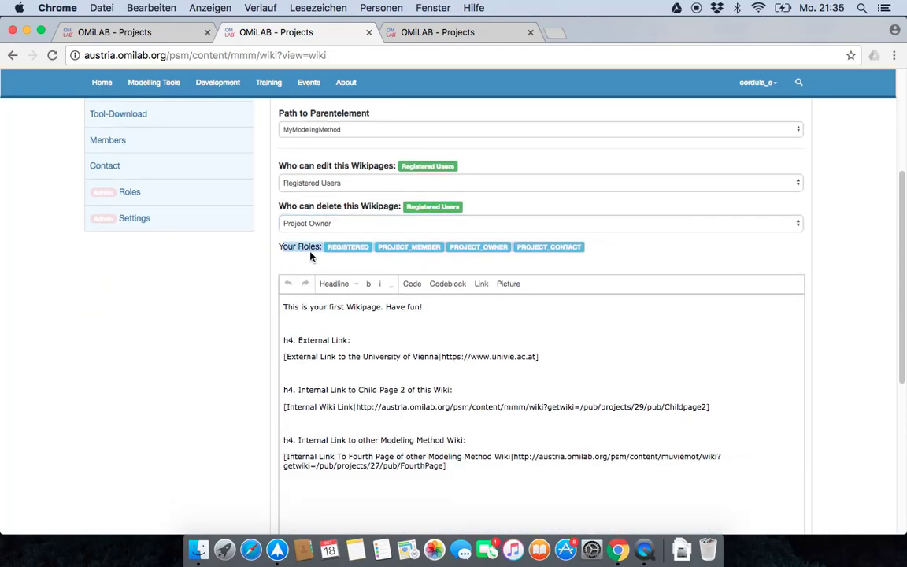
pyautogui.click(318, 257)
# Delete "Have fun!" from the wiki page's introductory line.
pyautogui.scroll(-3, 314, 344)
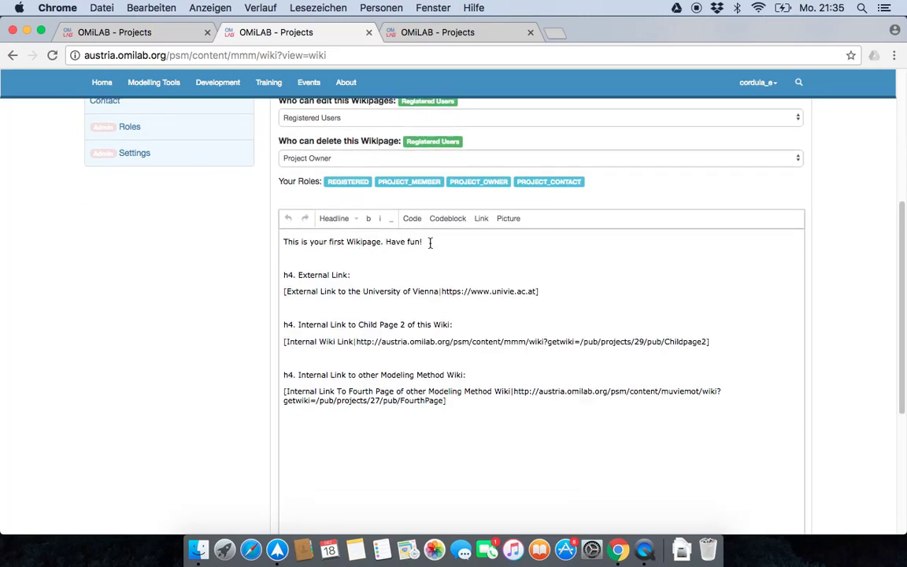
pyautogui.moveTo(422, 242); pyautogui.dragTo(391, 241)
pyautogui.press('BackSpace')
# Check which headline levels are available for the "External Link:" heading without applying one.
pyautogui.tripleClick(284, 281)
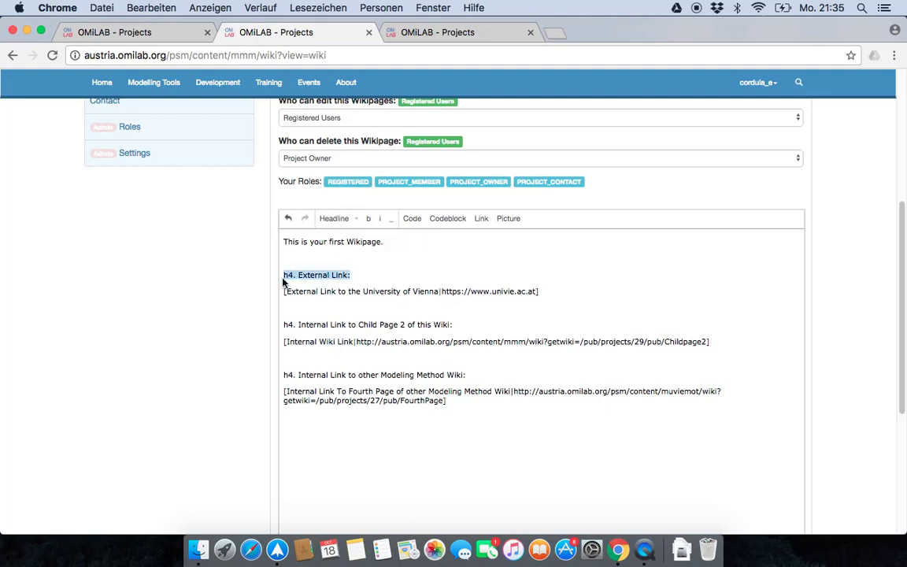
pyautogui.click(357, 219)
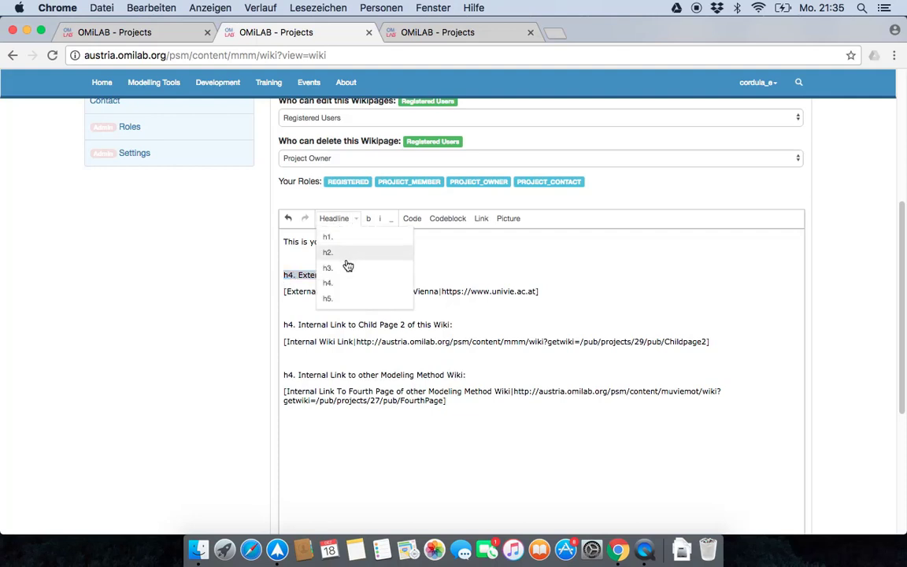
pyautogui.click(431, 262)
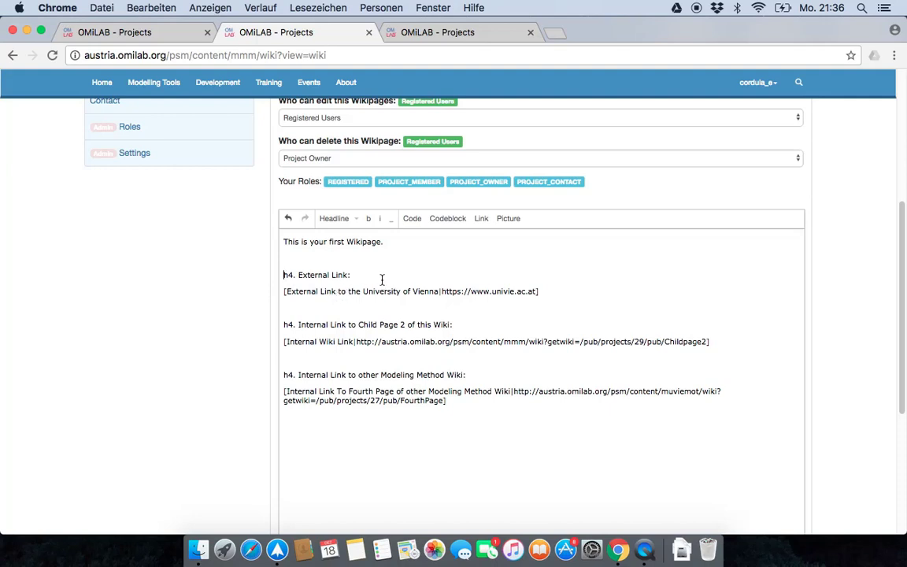
# Insert a [NAME|LINK] link template on a new line directly under the "External Link:" heading.
pyautogui.click(288, 292)
pyautogui.press('Return')
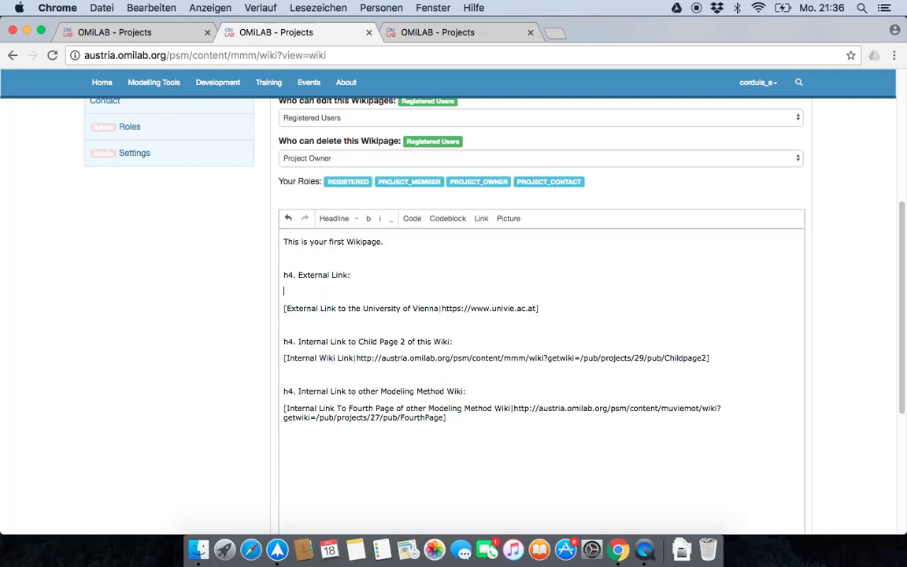
pyautogui.click(482, 220)
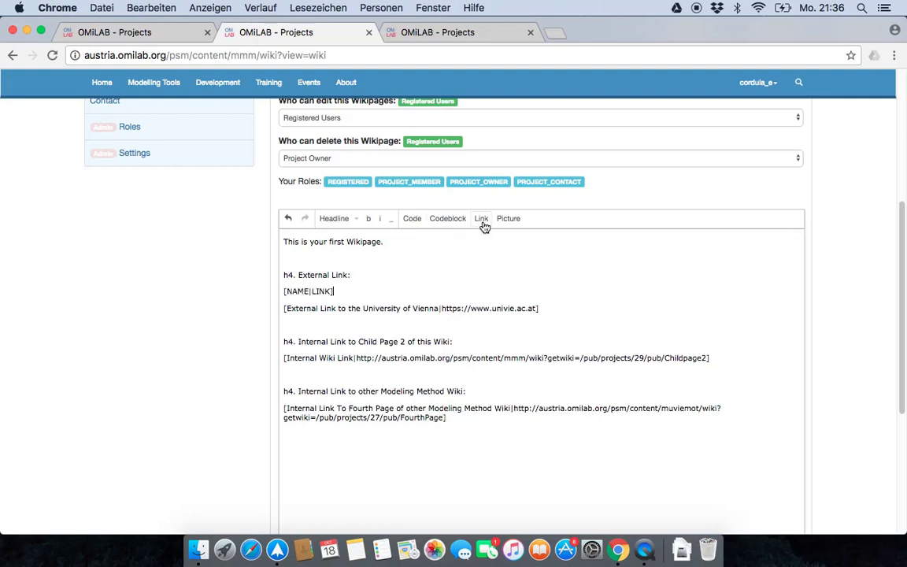
# Compare the template's NAME and LINK parts with the text and address of the University of Vienna link.
pyautogui.doubleClick(304, 291)
pyautogui.moveTo(286, 309); pyautogui.dragTo(435, 312)
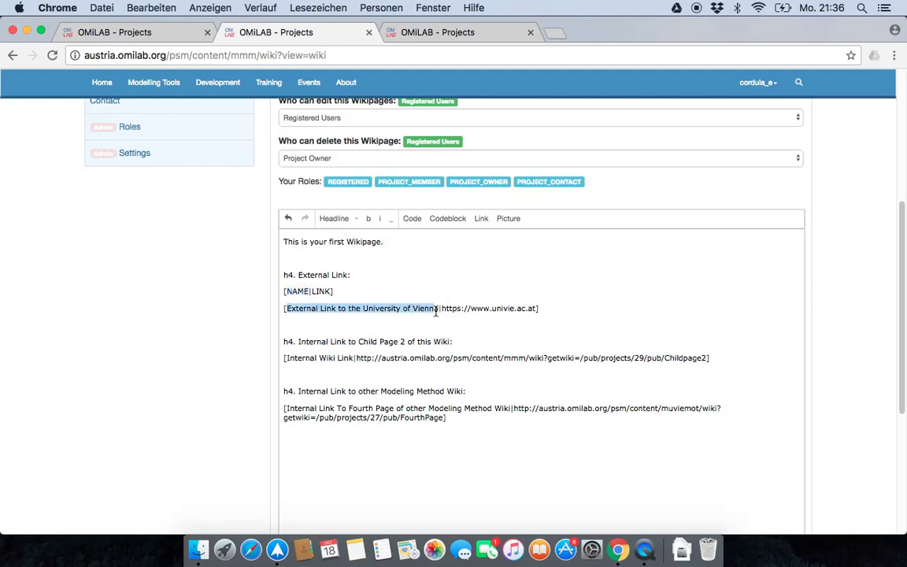
pyautogui.doubleClick(320, 291)
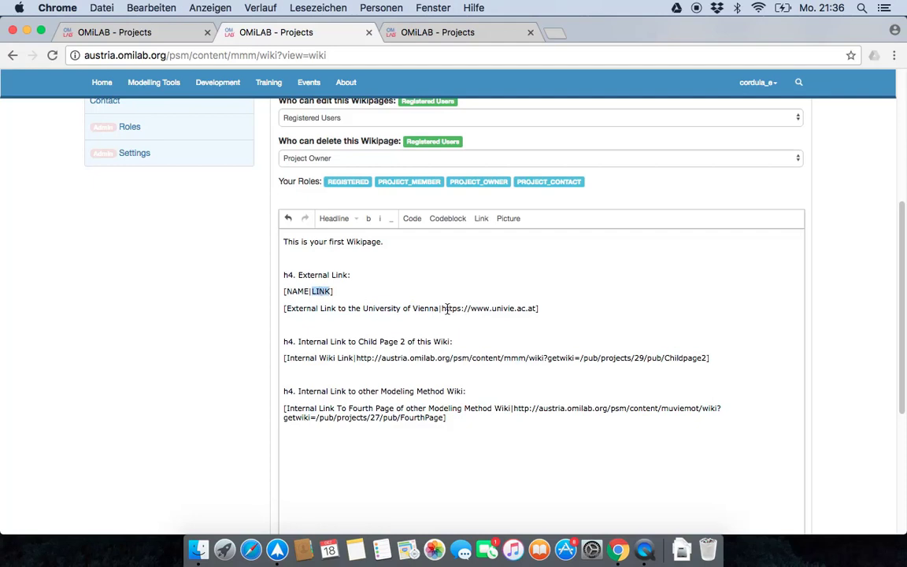
pyautogui.moveTo(443, 309); pyautogui.dragTo(538, 309)
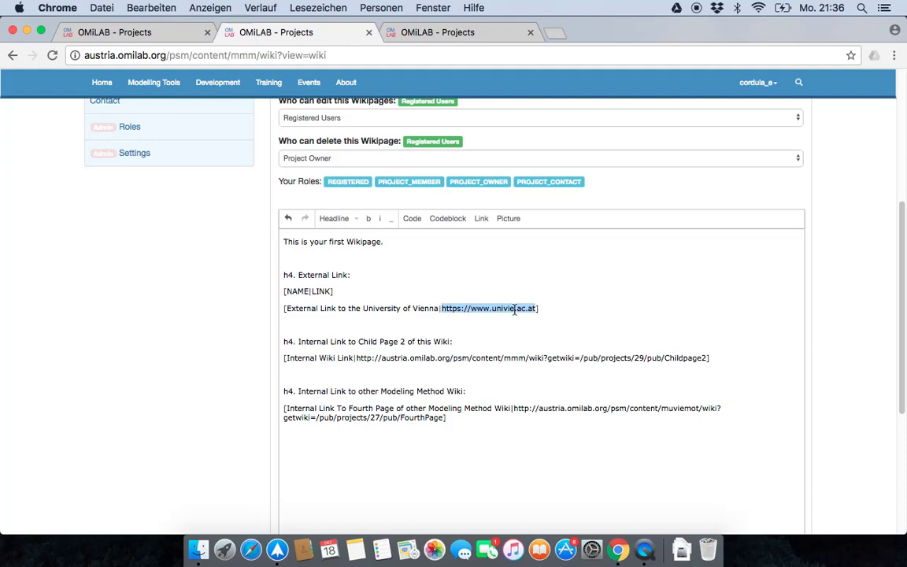
# Remove the [NAME|LINK] template line from the External Link section.
pyautogui.tripleClick(357, 296)
pyautogui.tripleClick(284, 293)
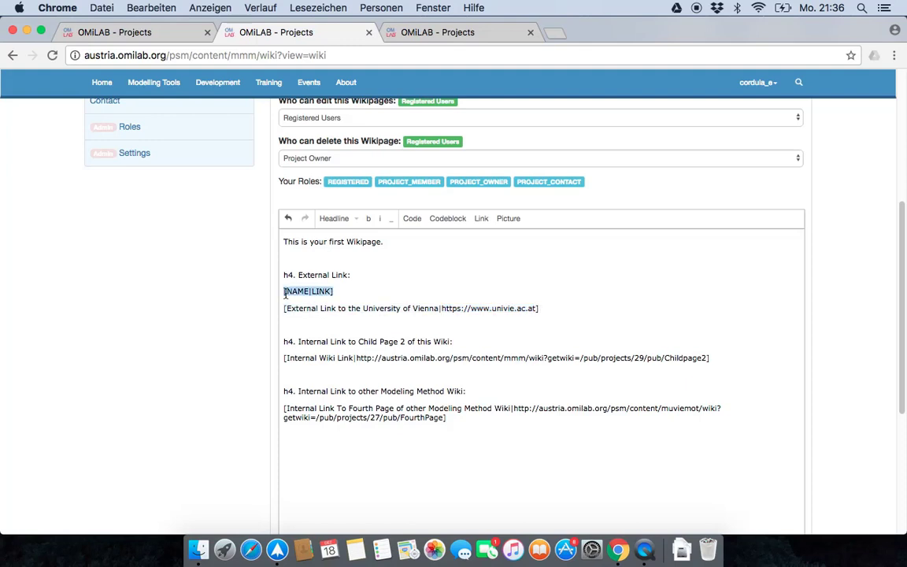
pyautogui.press('BackSpace')
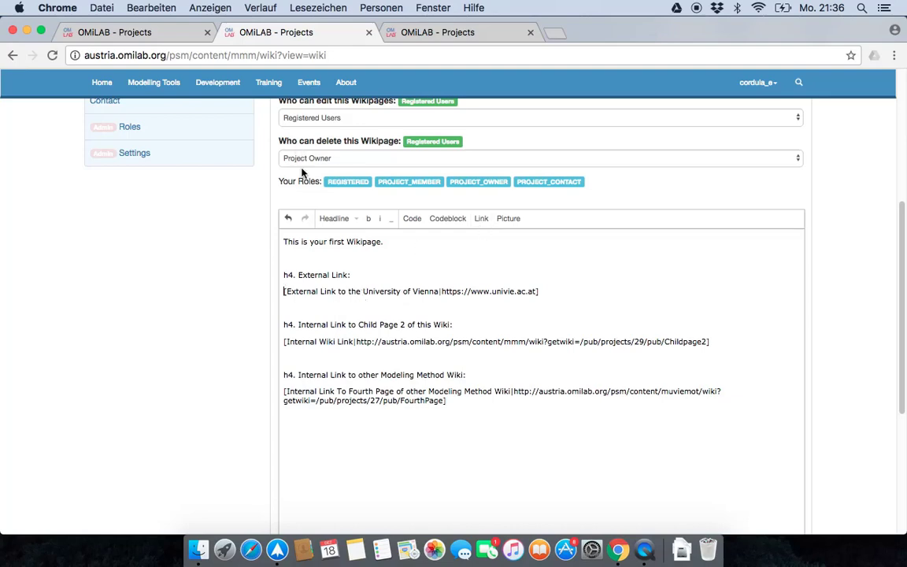
# Save the edited first wiki page.
pyautogui.moveTo(904, 244); pyautogui.dragTo(905, 280)
pyautogui.scroll(5, 904, 280)
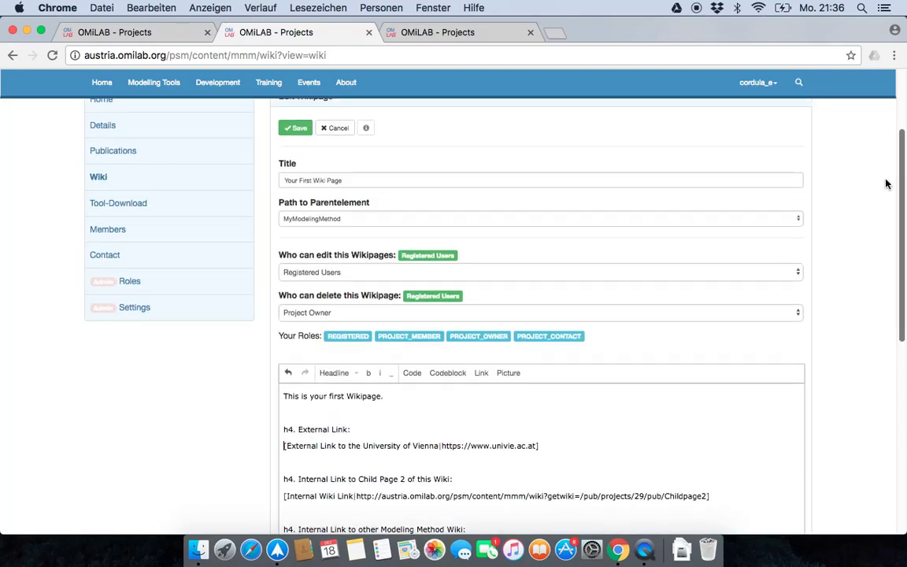
pyautogui.click(296, 132)
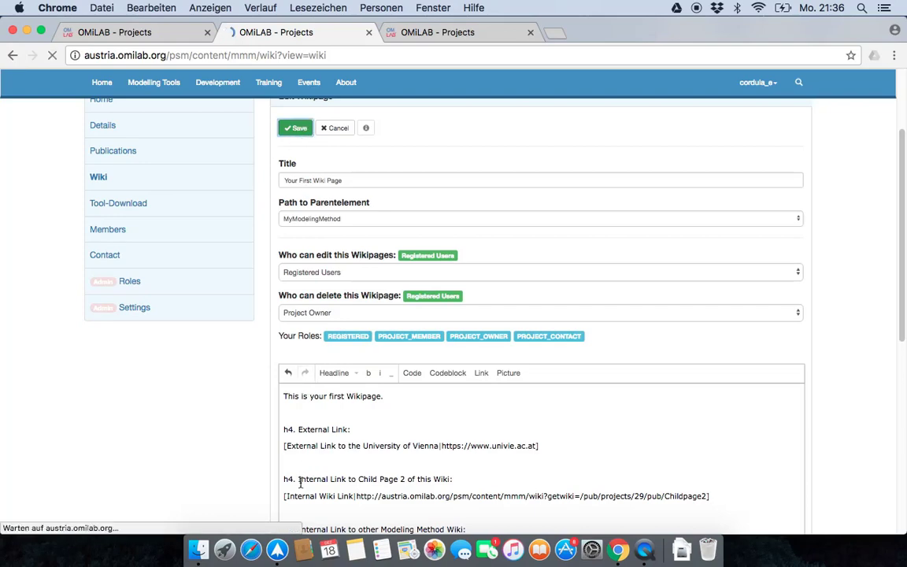
# Test the University of Vienna external link on the saved page, check the opened web address, and return to the wiki page.
pyautogui.scroll(-2, 314, 464)
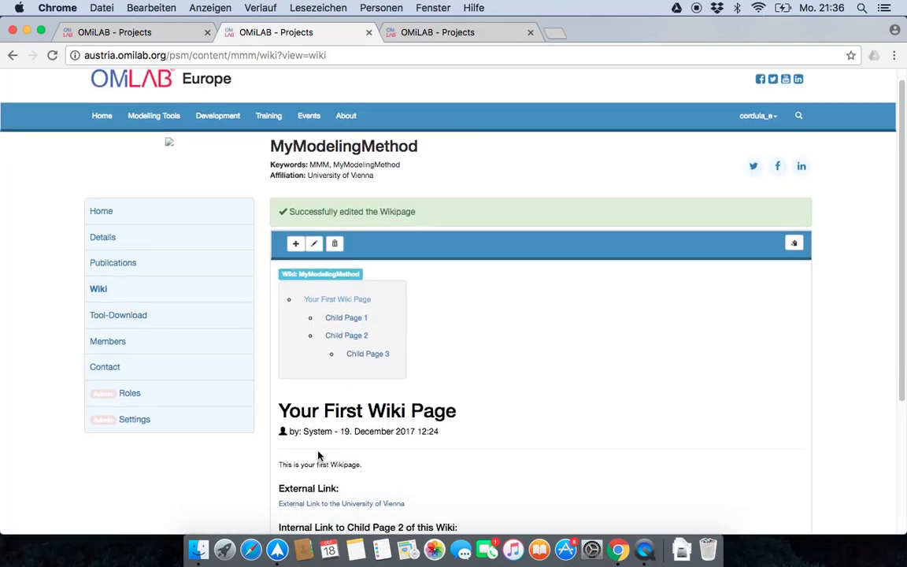
pyautogui.scroll(-1, 345, 430)
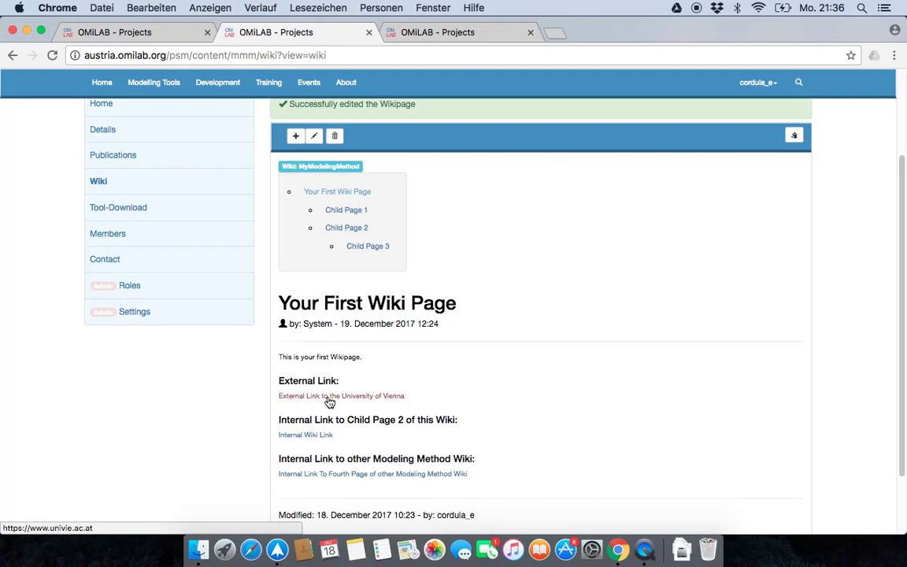
pyautogui.click(329, 402)
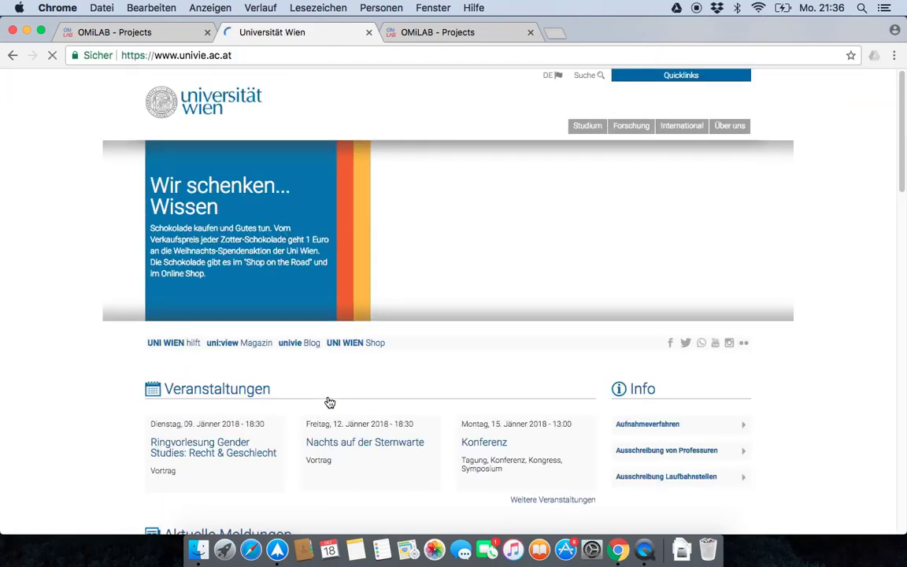
pyautogui.click(253, 55)
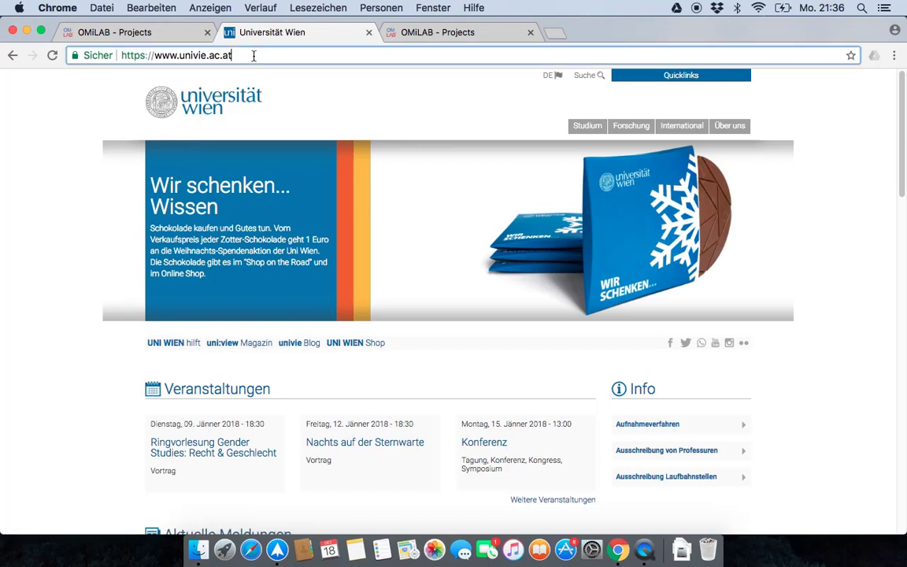
pyautogui.moveTo(232, 55); pyautogui.dragTo(194, 79)
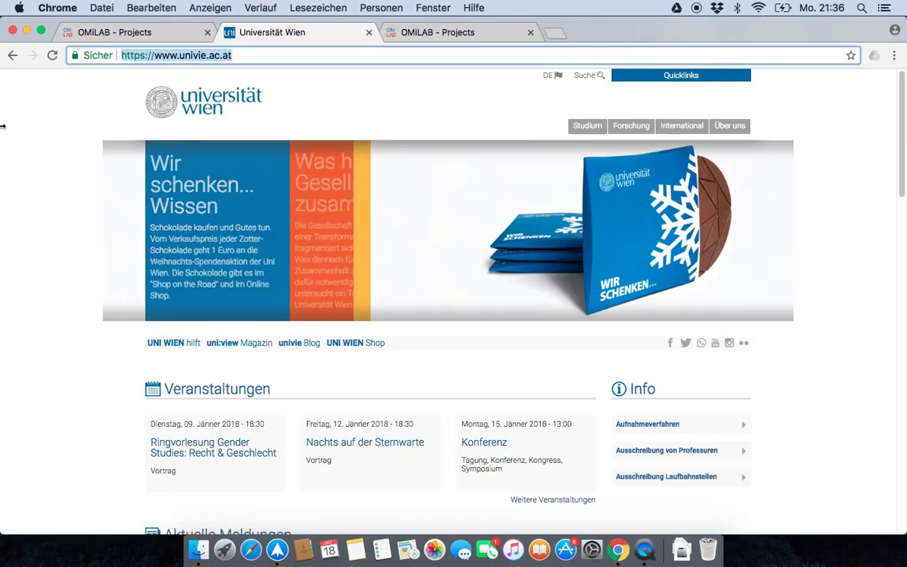
pyautogui.click(12, 55)
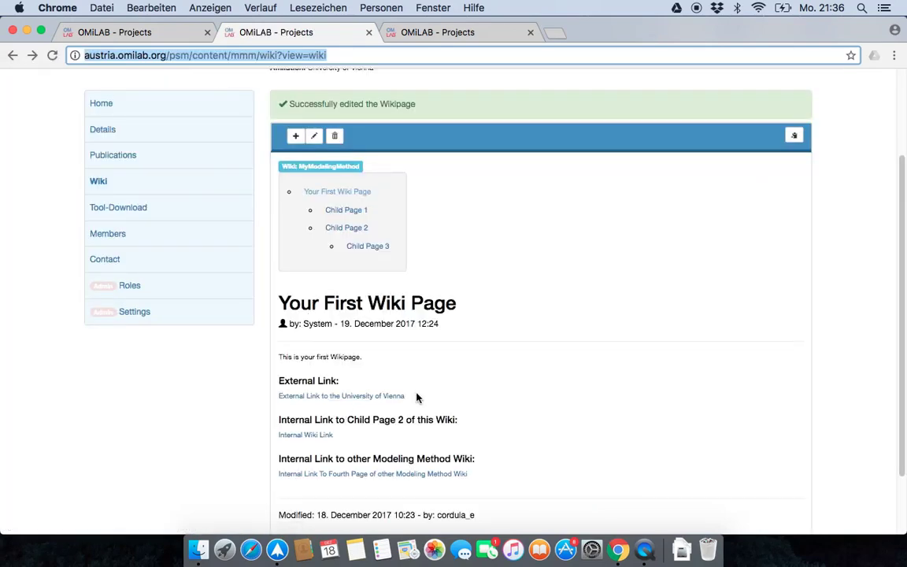
# Reopen the first wiki page for editing and locate the "Internal Link to Child Page 2 of this Wiki:" heading.
pyautogui.click(314, 140)
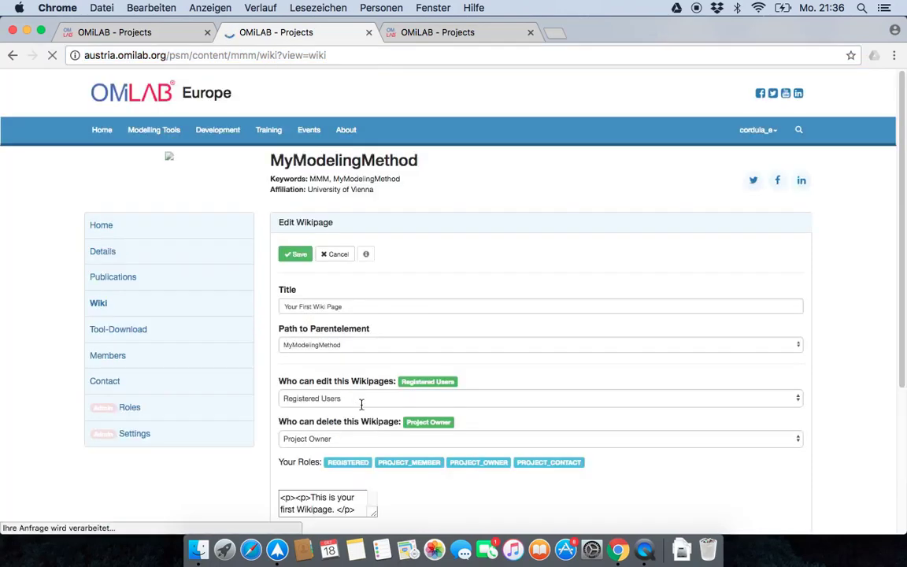
pyautogui.scroll(-5, 344, 344)
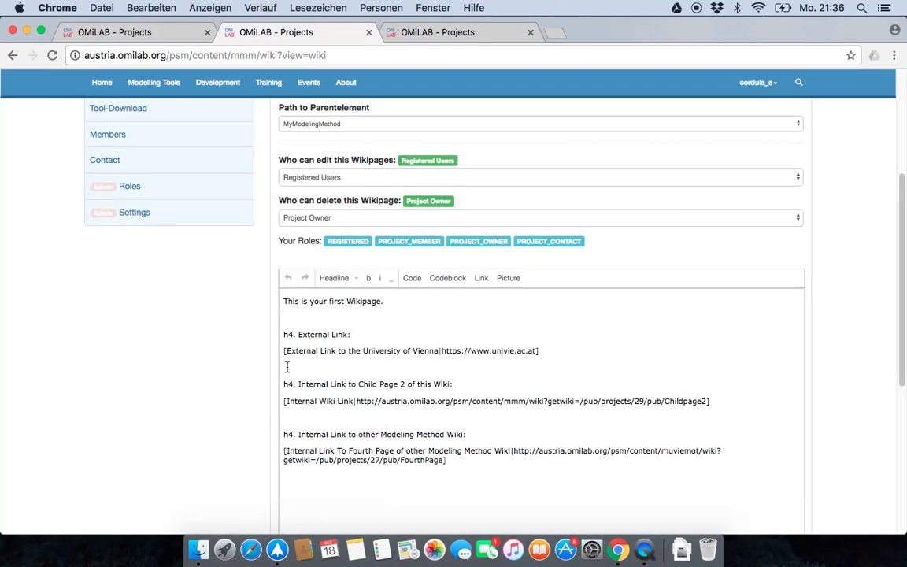
pyautogui.moveTo(284, 383); pyautogui.dragTo(425, 389)
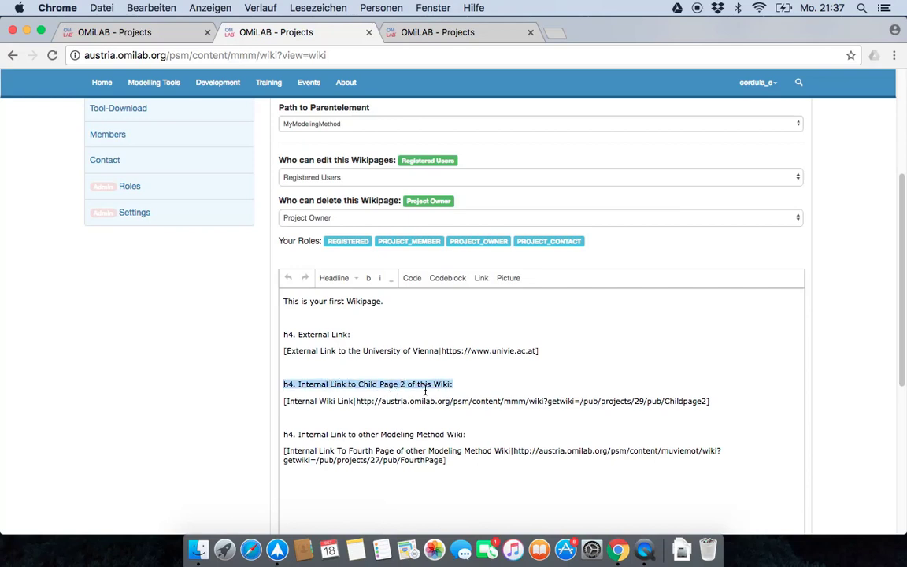
# Insert a [NAME|LINK] link template on a new line directly under the "Internal Link to Child Page 2 of this Wiki:" heading.
pyautogui.click(333, 404)
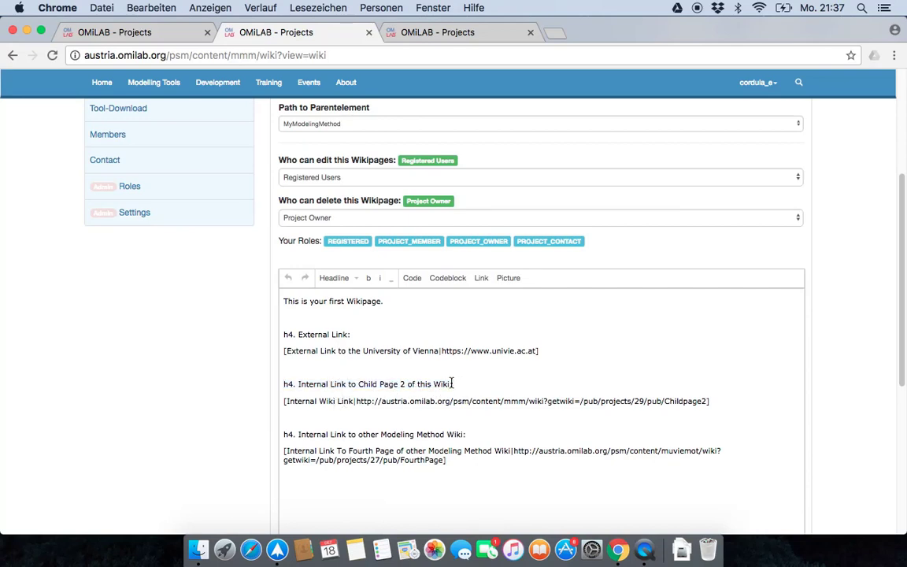
pyautogui.press('Return')
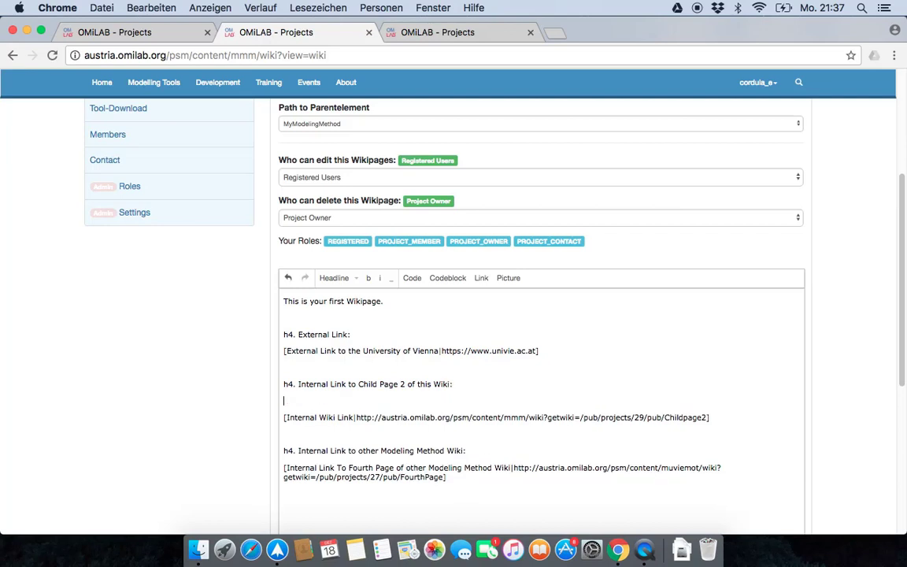
pyautogui.click(481, 278)
# Compare the template's NAME and LINK parts with the text and address of the Internal Wiki Link.
pyautogui.scroll(-1, 340, 396)
pyautogui.scroll(-5, 339, 396)
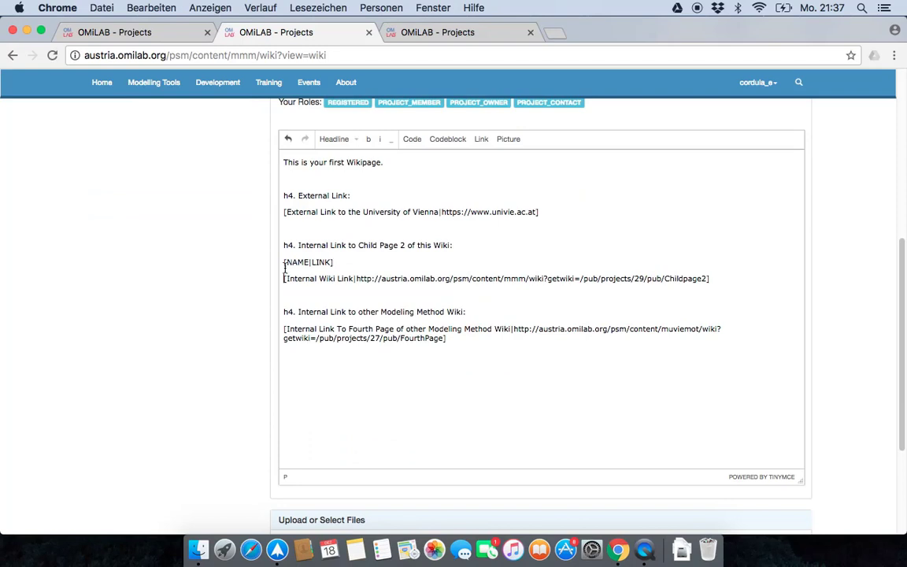
pyautogui.moveTo(284, 263); pyautogui.dragTo(336, 263)
pyautogui.click(299, 269)
pyautogui.doubleClick(297, 264)
pyautogui.moveTo(287, 278); pyautogui.dragTo(334, 277)
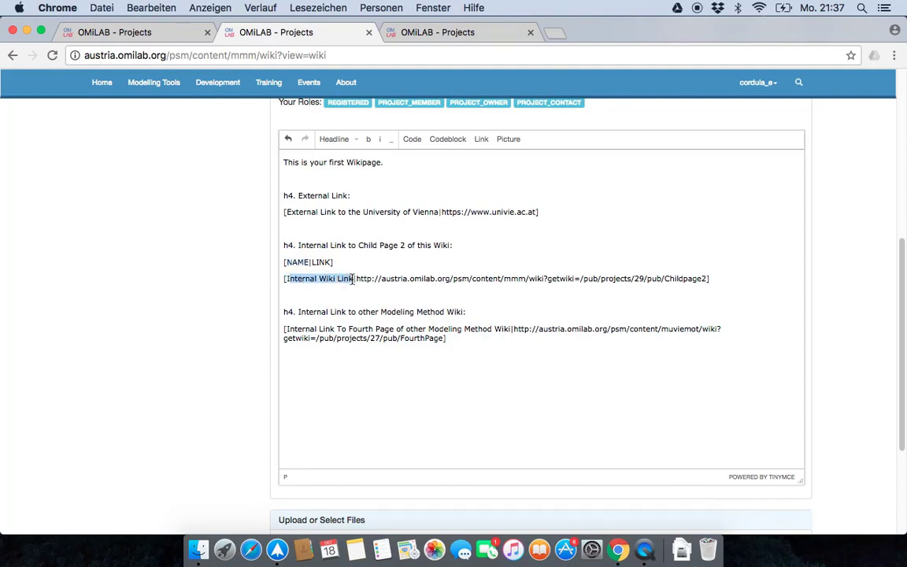
pyautogui.click(311, 277)
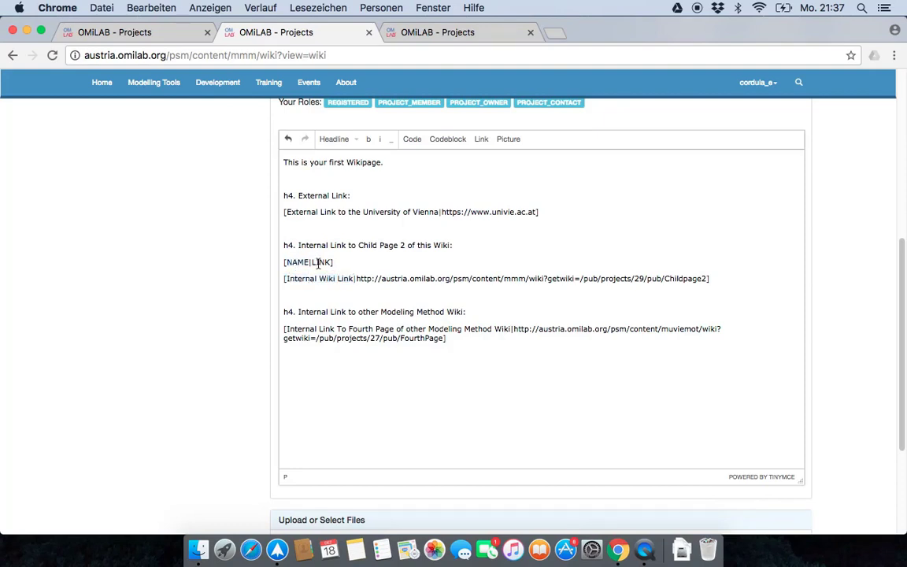
pyautogui.doubleClick(320, 262)
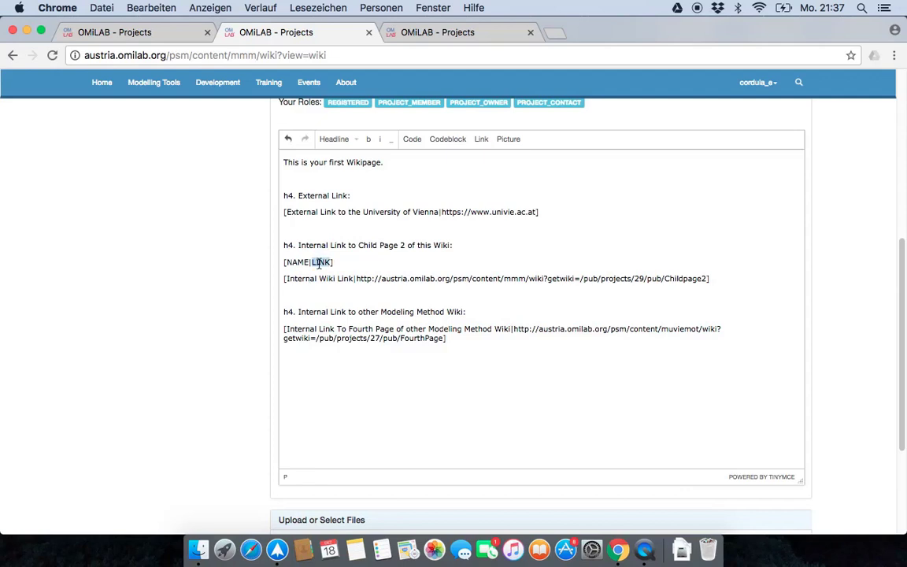
pyautogui.click(356, 279)
pyautogui.hotkey('shift', 'End')
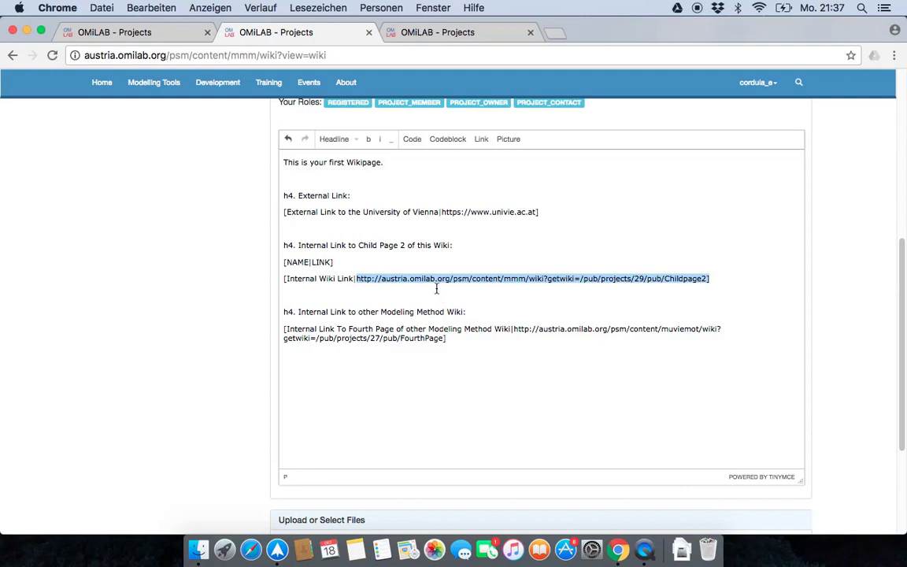
# Compare the project part "mmm" of the current page address with the same part of the Internal Wiki Link address.
pyautogui.click(436, 282)
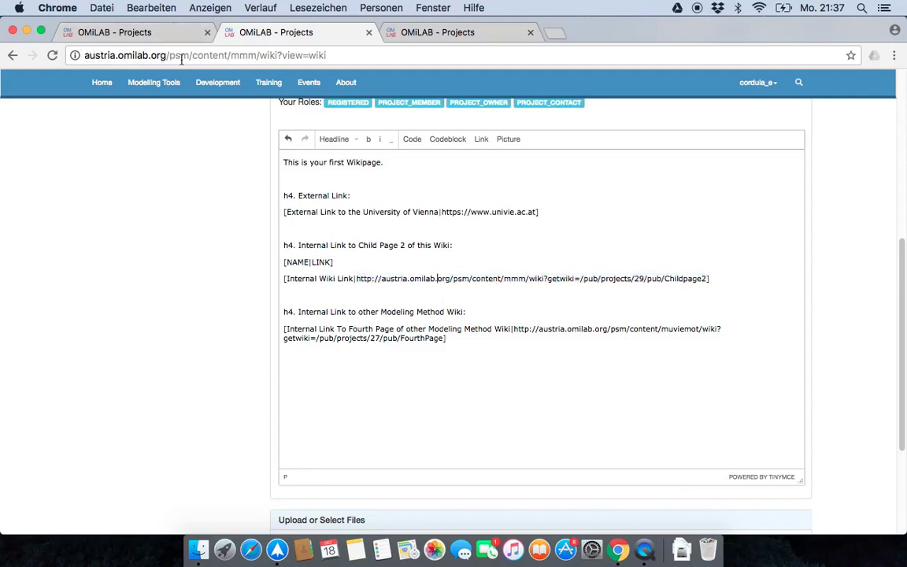
pyautogui.click(230, 55)
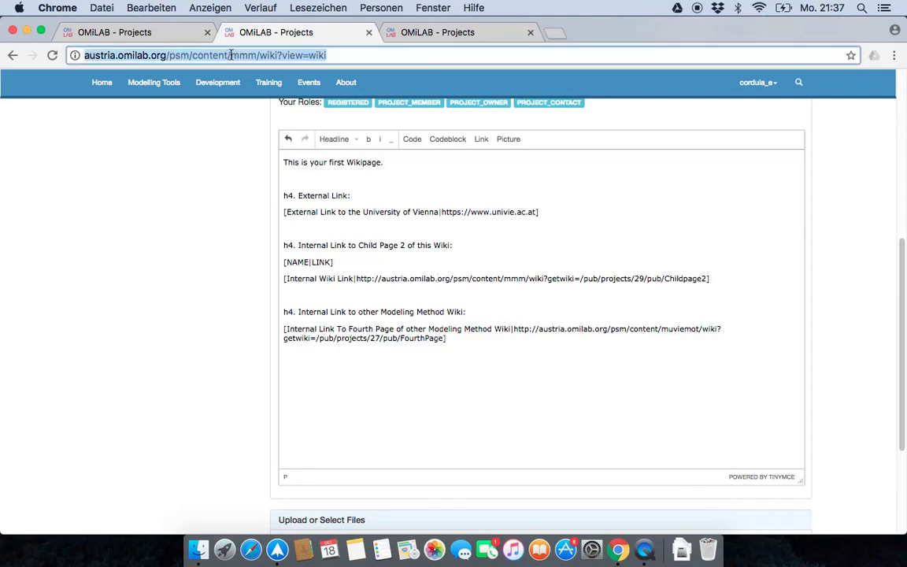
pyautogui.moveTo(231, 55); pyautogui.dragTo(254, 55)
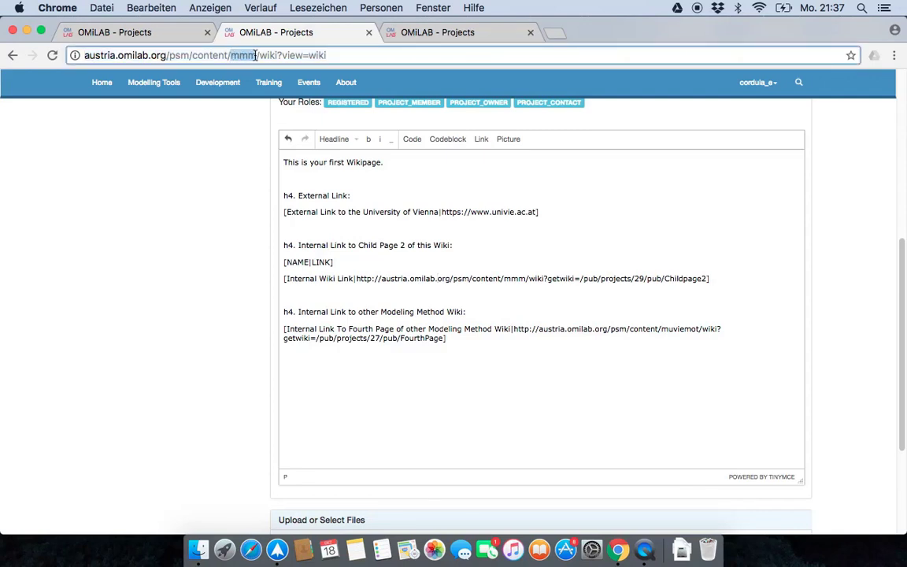
pyautogui.click(504, 278)
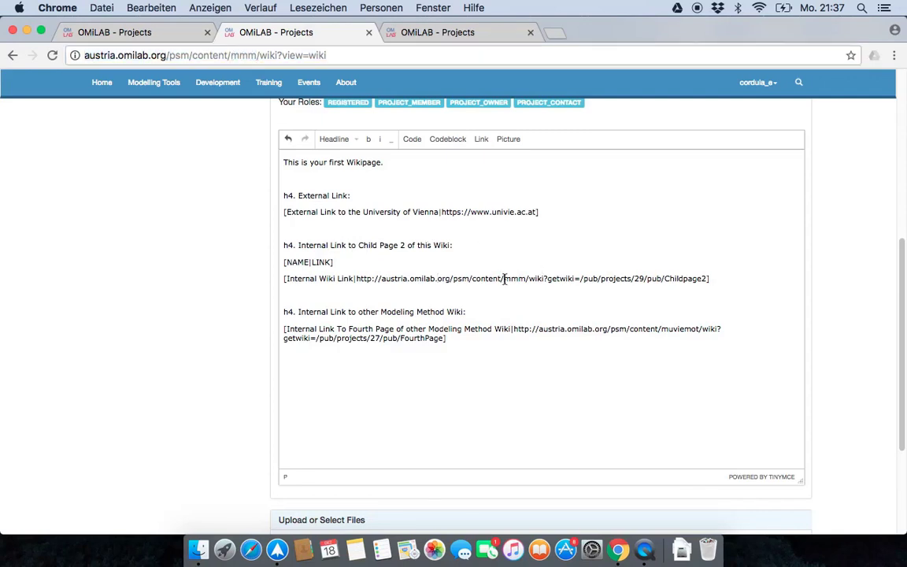
pyautogui.moveTo(504, 279); pyautogui.dragTo(524, 277)
# Examine the "wiki", "?getwiki=" and page path parts of the Internal Wiki Link address, including the page name at its end.
pyautogui.click(548, 278)
pyautogui.moveTo(545, 278); pyautogui.dragTo(528, 279)
pyautogui.click(549, 279)
pyautogui.moveTo(544, 281); pyautogui.dragTo(572, 277)
pyautogui.moveTo(582, 280); pyautogui.dragTo(704, 282)
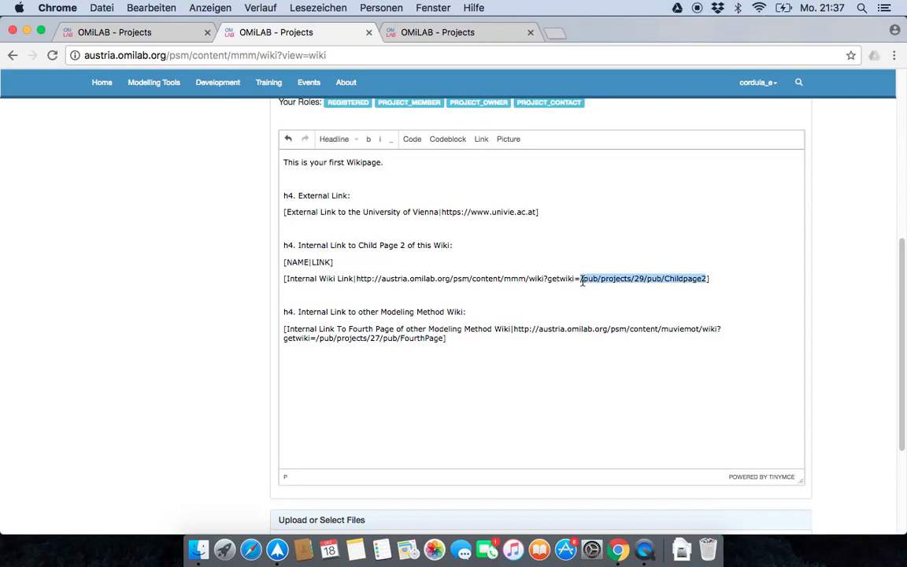
pyautogui.click(666, 281)
pyautogui.moveTo(666, 281); pyautogui.dragTo(706, 282)
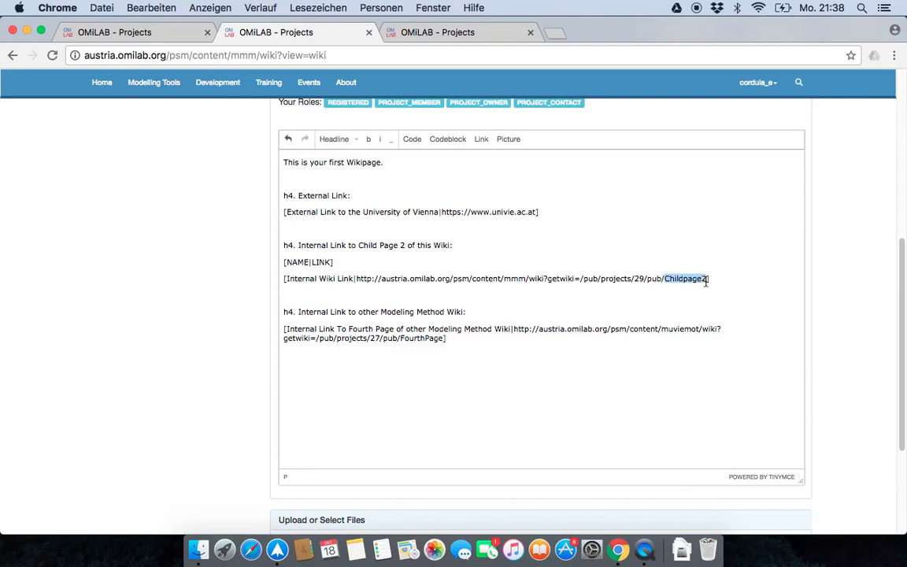
pyautogui.click(712, 290)
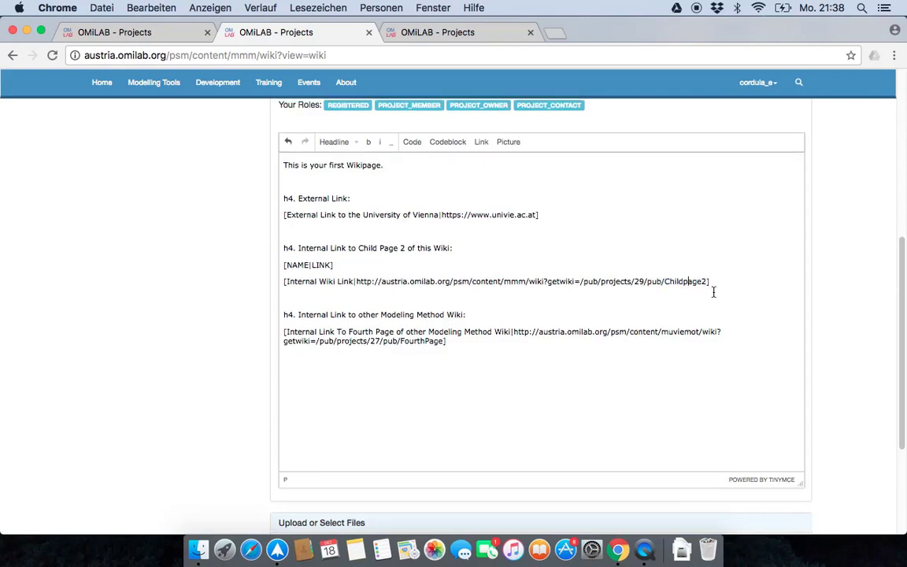
# Capitalize the P in the page name of the Internal Wiki Link address so that it reads "ChildPage2".
pyautogui.scroll(2, 713, 292)
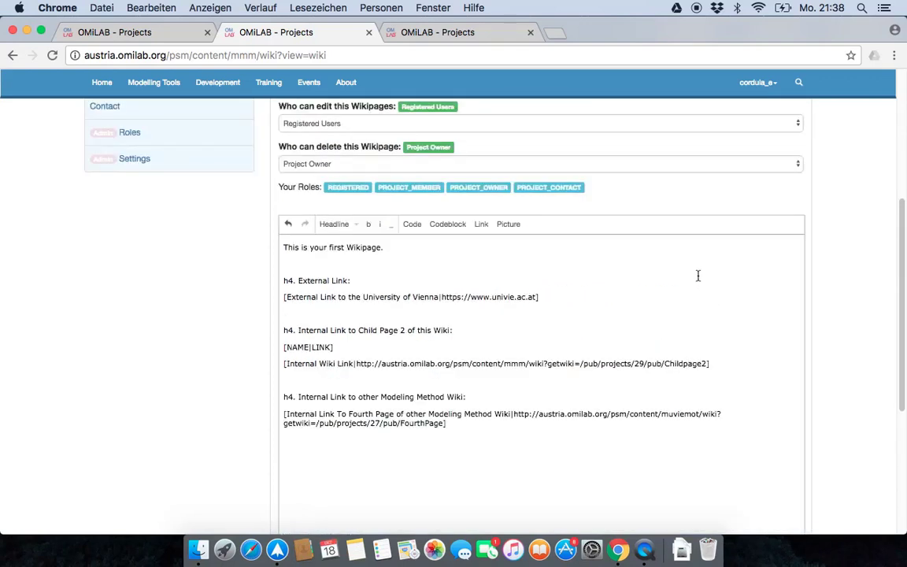
pyautogui.click(686, 363)
pyautogui.press('BackSpace')
pyautogui.write('P')
# Remove the [NAME|LINK] template line from the Child Page 2 link section and save the wiki page.
pyautogui.tripleClick(316, 347)
pyautogui.press('BackSpace')
pyautogui.scroll(5, 317, 344)
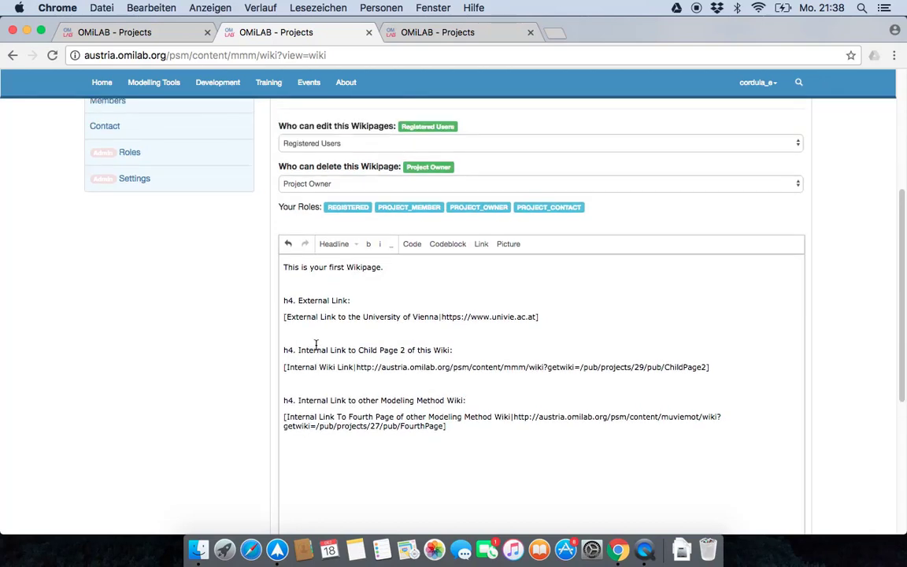
pyautogui.click(299, 206)
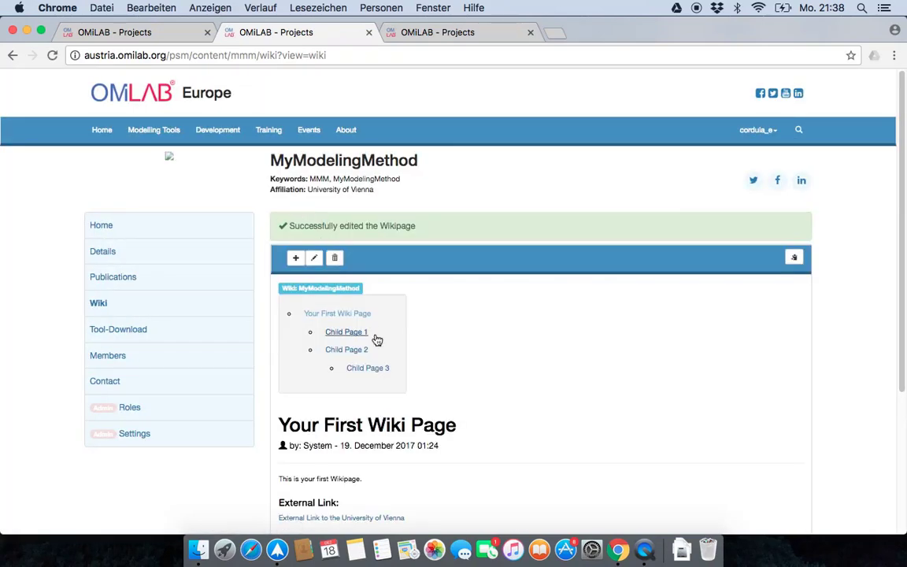
# Follow the Internal Wiki Link on the saved page and check the title of the page it opens.
pyautogui.scroll(-3, 376, 346)
pyautogui.scroll(-3, 373, 332)
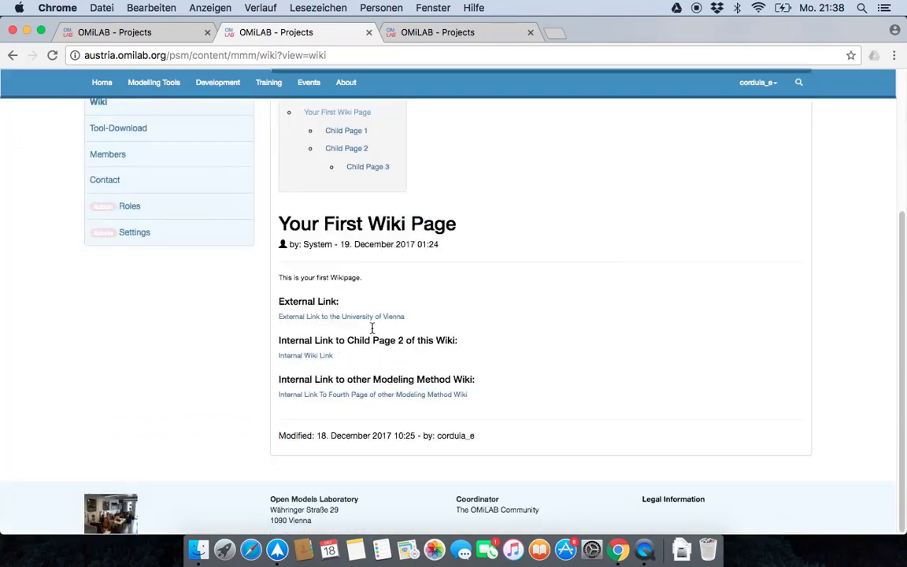
pyautogui.click(320, 359)
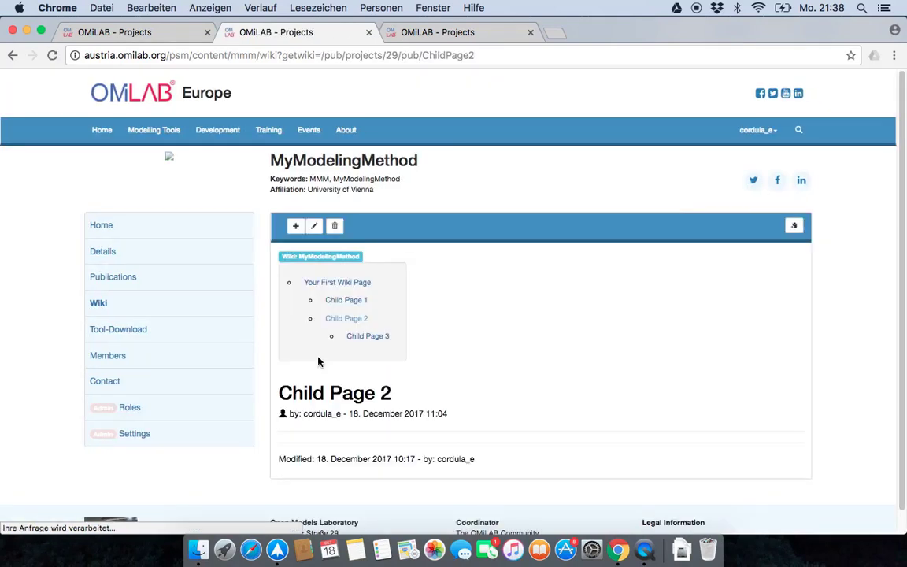
pyautogui.moveTo(279, 392); pyautogui.dragTo(393, 395)
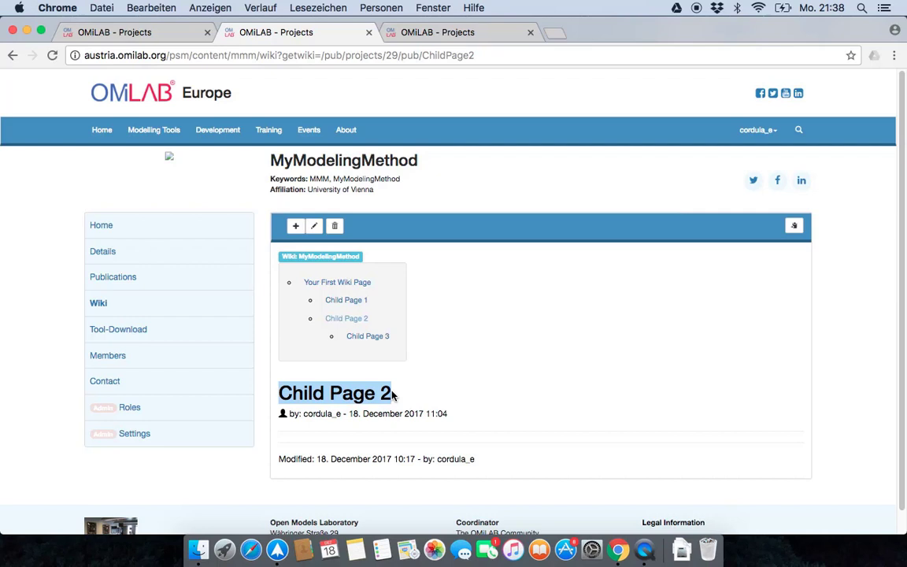
pyautogui.click(393, 396)
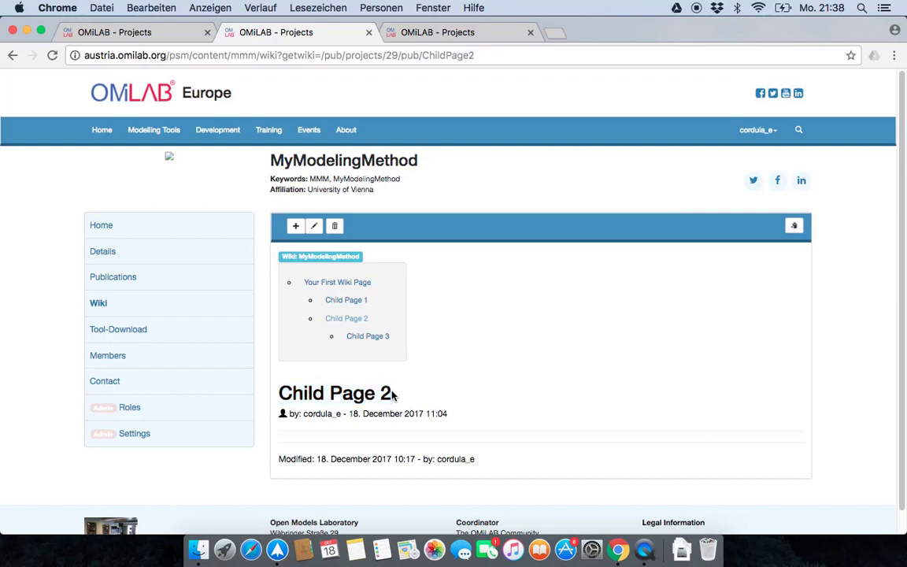
# Add the text "This is my change on Child Page 2." to Child Page 2, save the page and check the saved text.
pyautogui.click(316, 225)
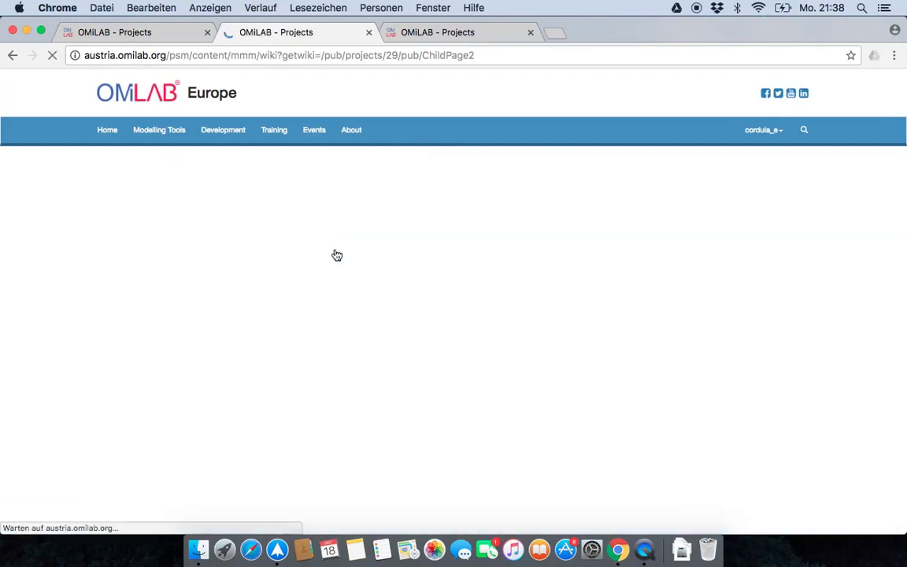
pyautogui.scroll(-2, 366, 366)
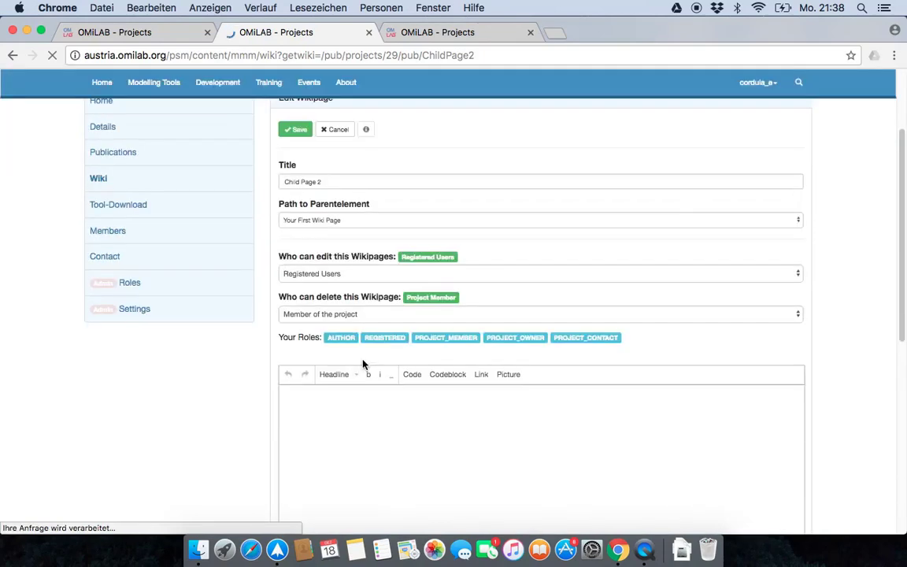
pyautogui.click(350, 399)
pyautogui.write('Th')
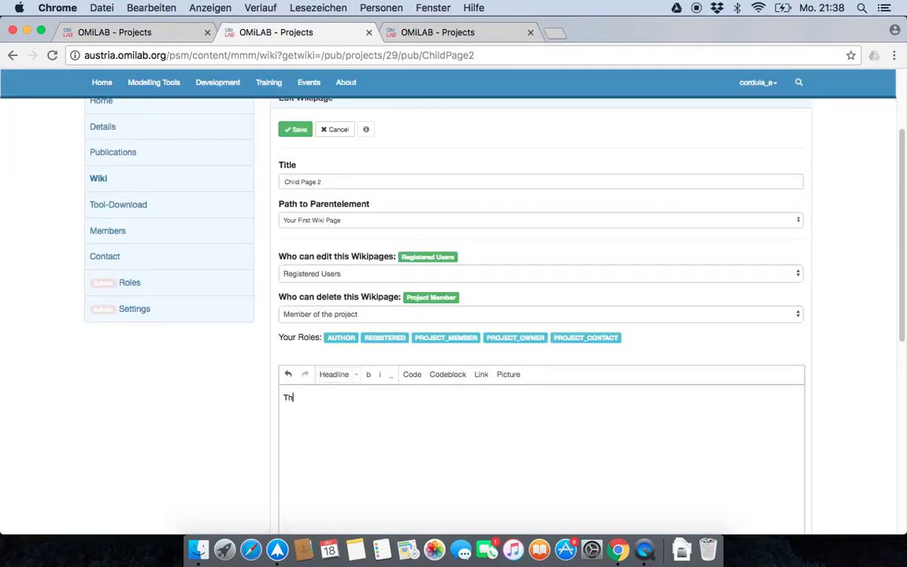
pyautogui.write('is is my change on Child Pag')
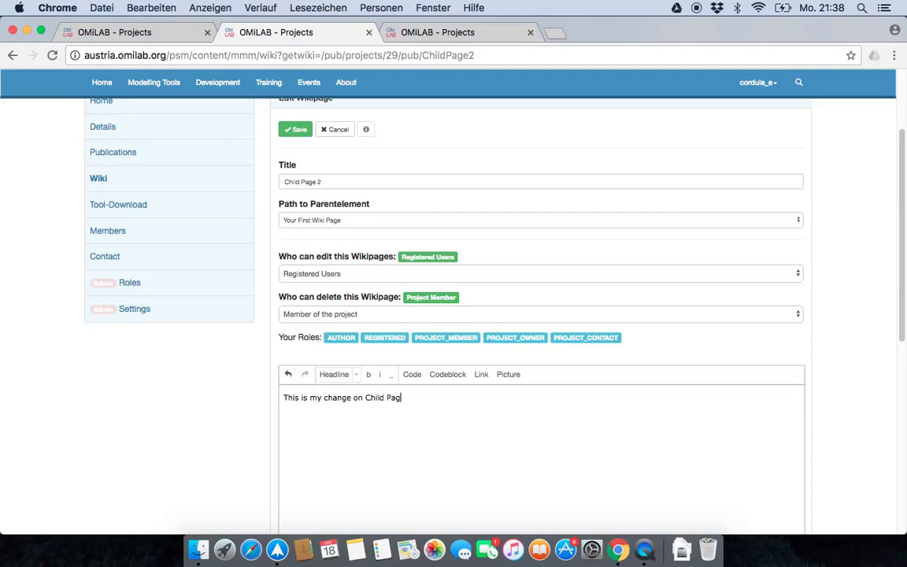
pyautogui.write('.')
pyautogui.click(298, 131)
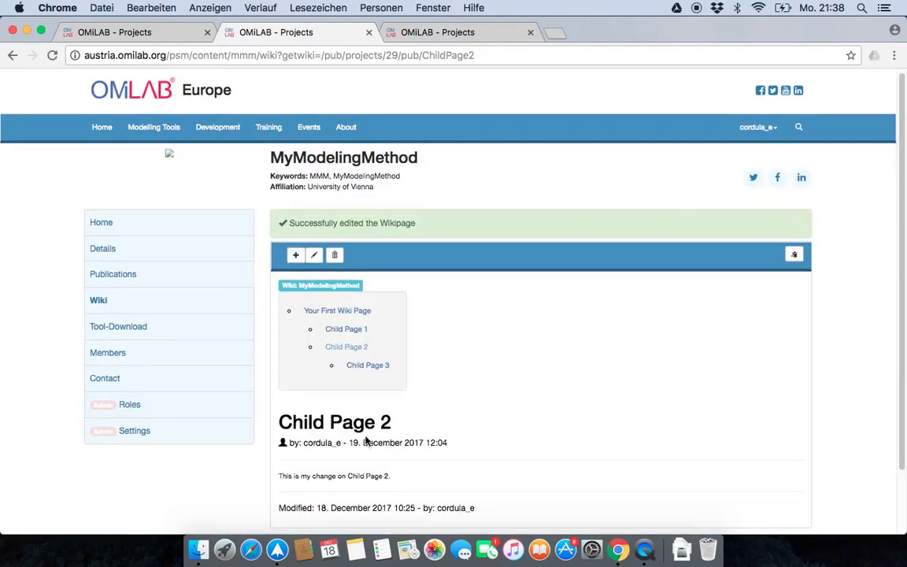
pyautogui.scroll(-1, 421, 382)
pyautogui.moveTo(279, 458); pyautogui.dragTo(392, 458)
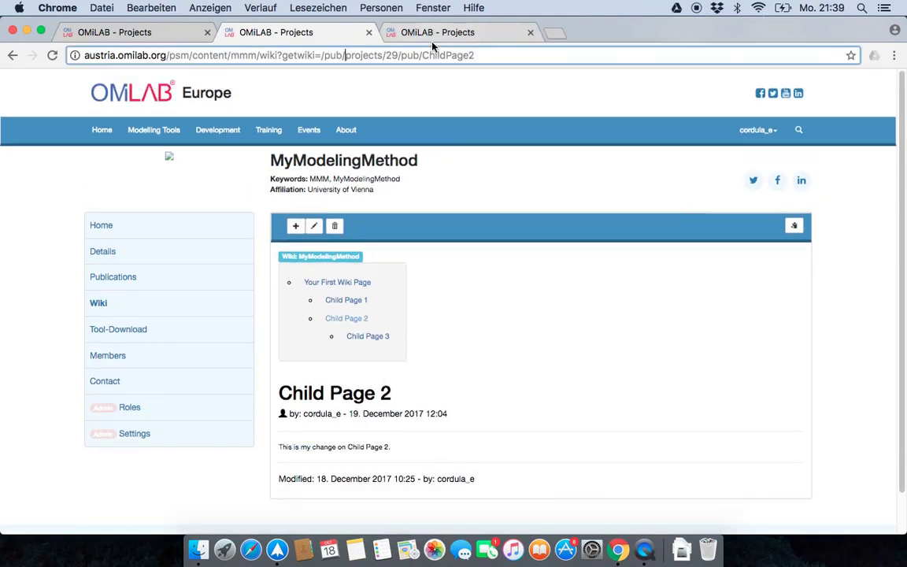
# Open the first wiki page by replacing the page name at the end of the address with "YourFirstWikiPage".
pyautogui.moveTo(475, 55); pyautogui.dragTo(425, 60)
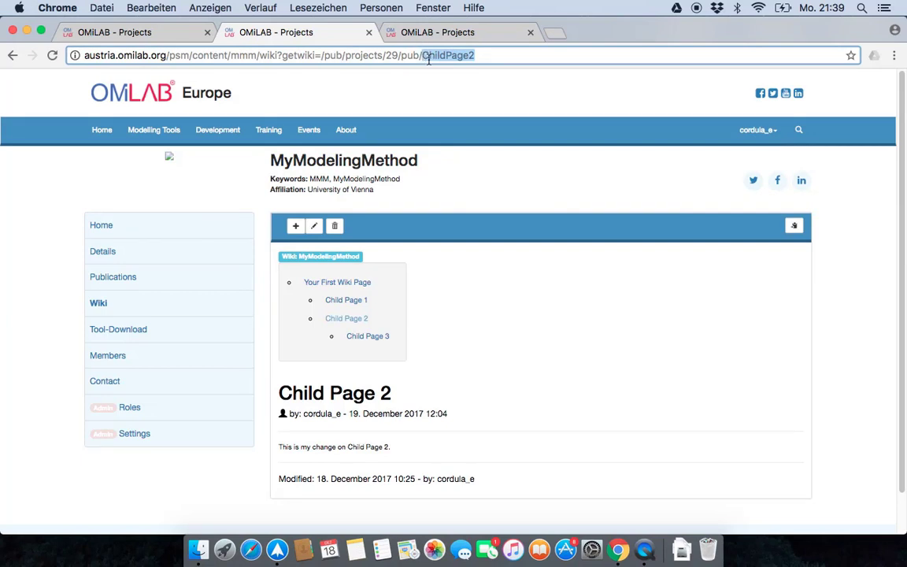
pyautogui.write('Z')
pyautogui.press('BackSpace')
pyautogui.write('Y')
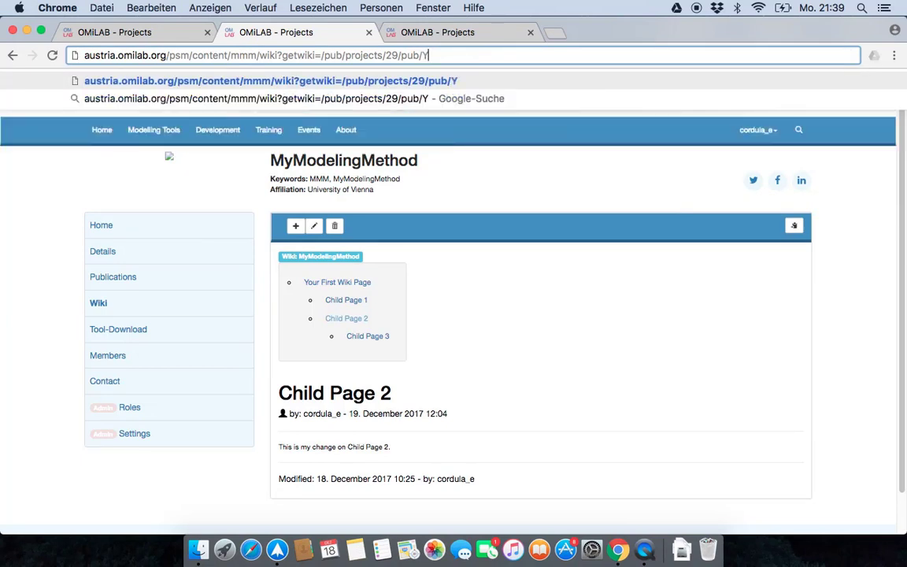
pyautogui.write('ourF')
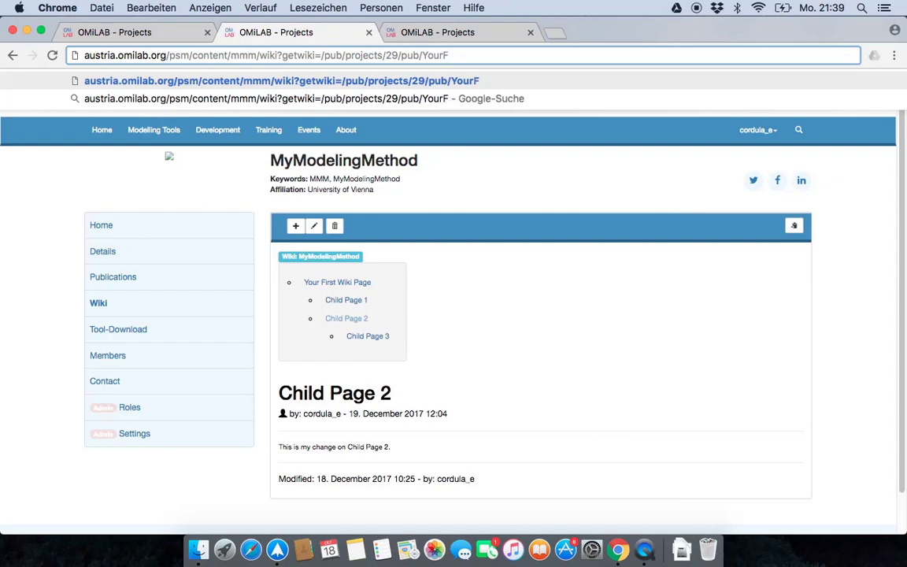
pyautogui.write('irstWik')
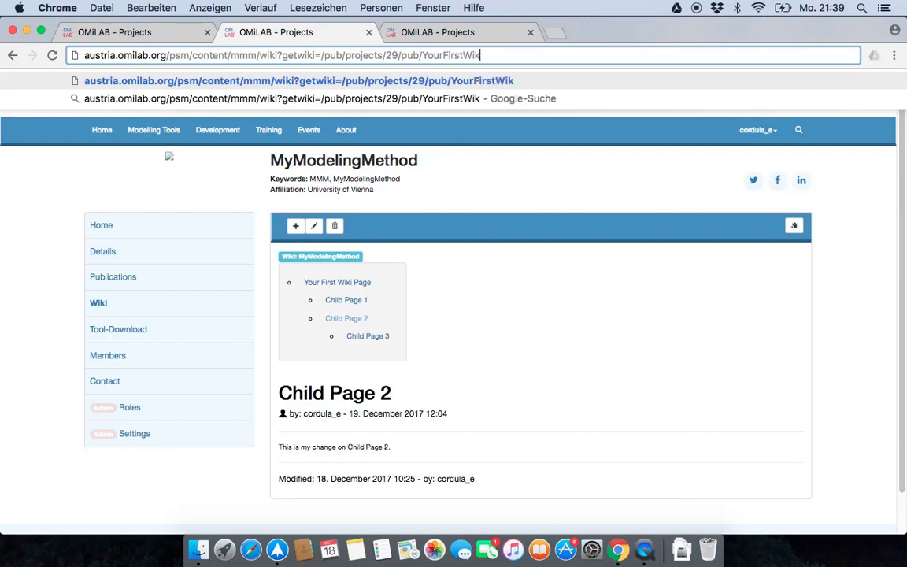
pyautogui.write('iPage')
pyautogui.press('Return')
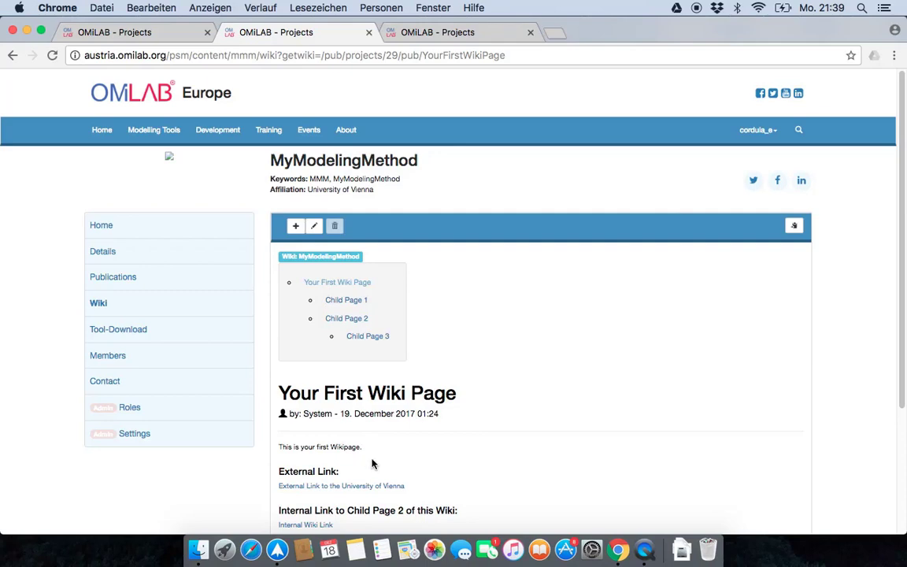
# Edit Your First Wiki Page and insert a [NAME|LINK] template below the "Internal Link to other Modeling Method Wiki" heading.
pyautogui.scroll(-1, 372, 463)
pyautogui.scroll(-2, 372, 463)
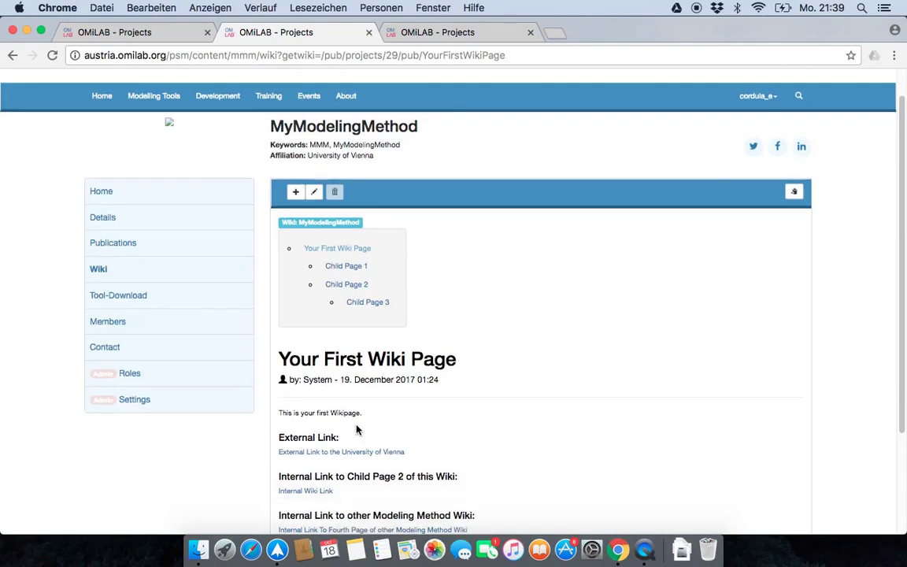
pyautogui.click(316, 192)
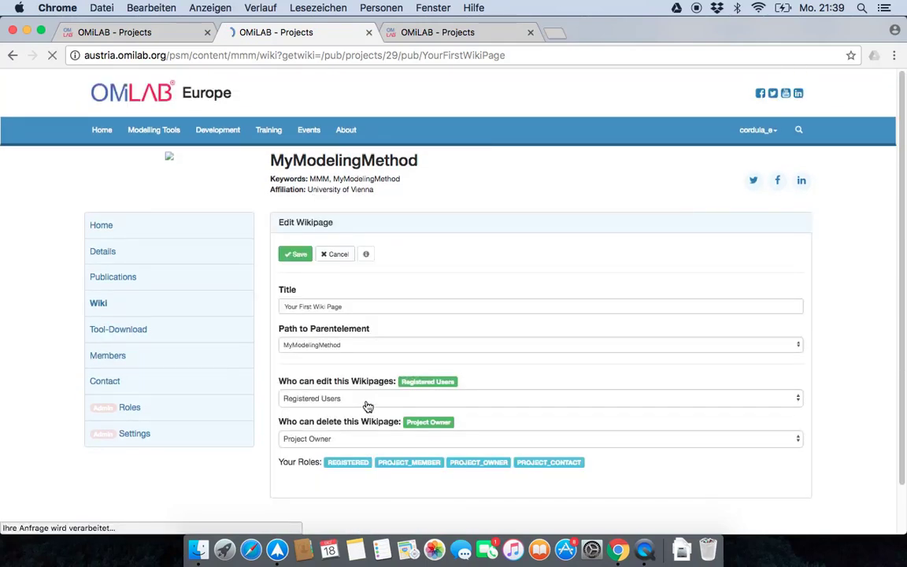
pyautogui.scroll(-2, 366, 398)
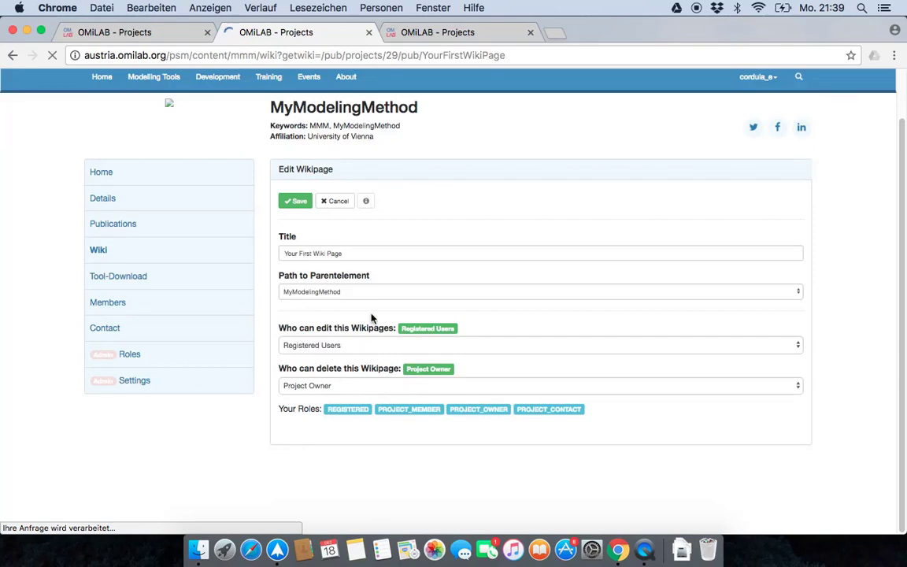
pyautogui.scroll(-5, 345, 324)
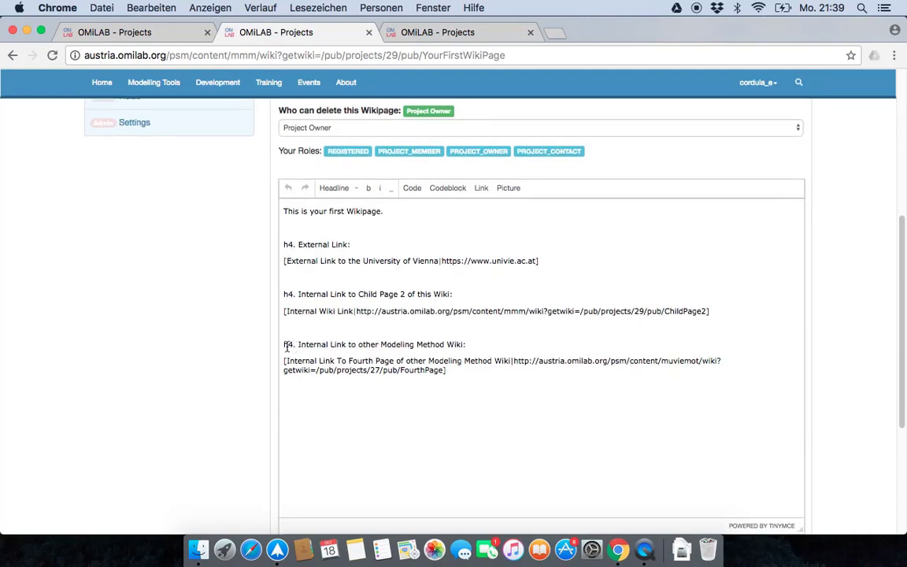
pyautogui.moveTo(285, 344); pyautogui.dragTo(470, 346)
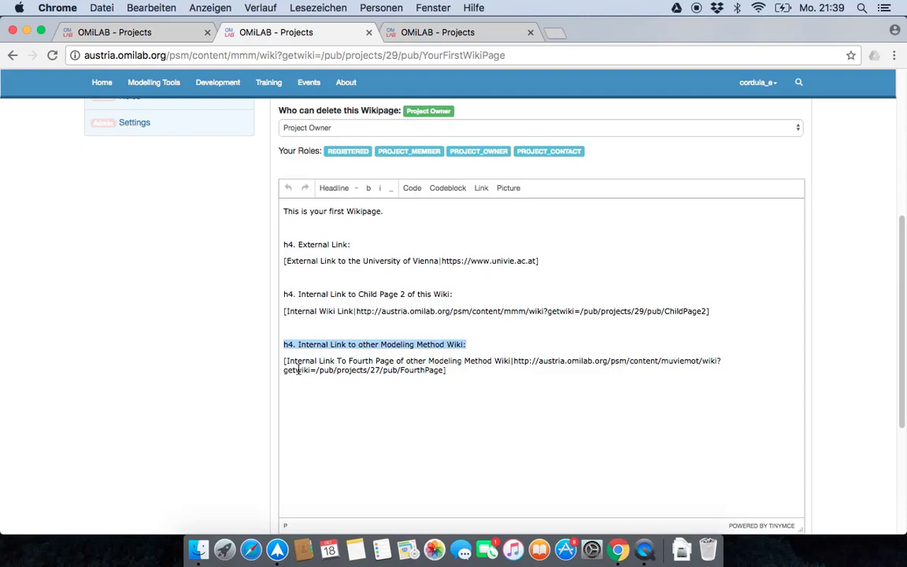
pyautogui.click(481, 344)
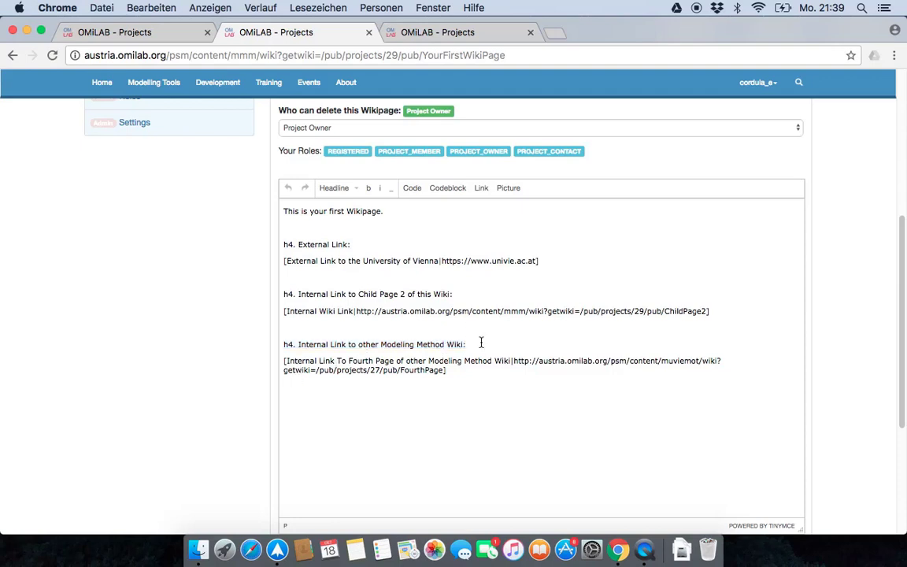
pyautogui.press('Return')
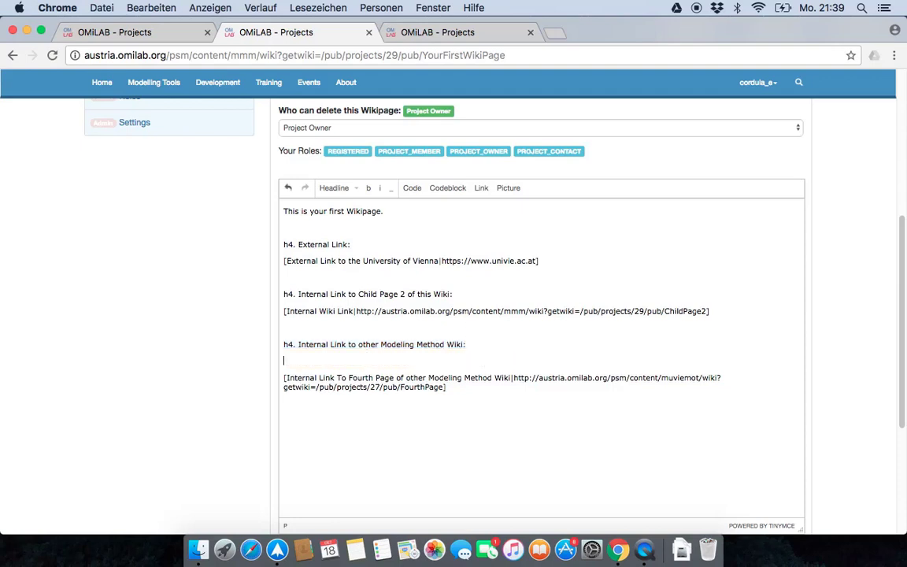
pyautogui.click(478, 192)
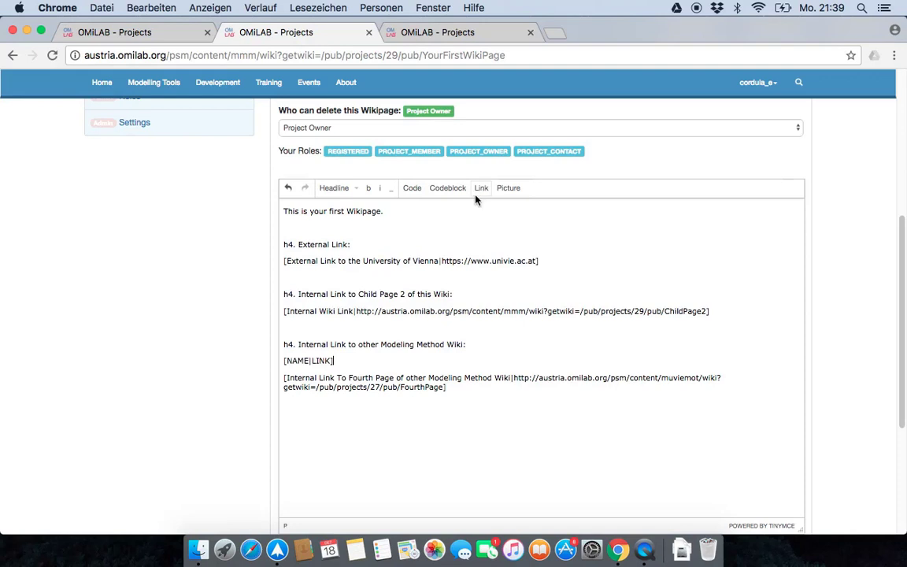
# Compare the template's NAME and LINK placeholders with the link text and address of the Fourth Page link.
pyautogui.doubleClick(302, 362)
pyautogui.click(288, 378)
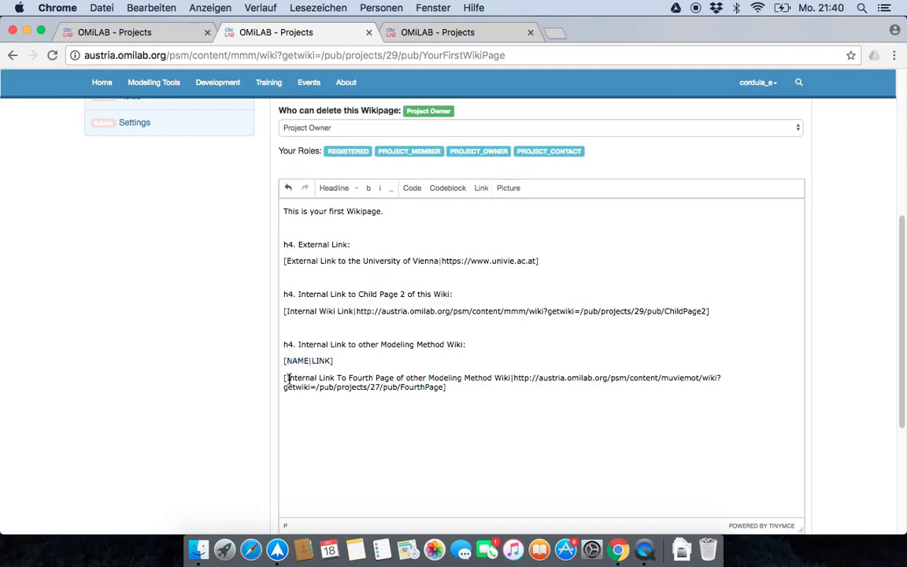
pyautogui.moveTo(288, 378); pyautogui.dragTo(510, 380)
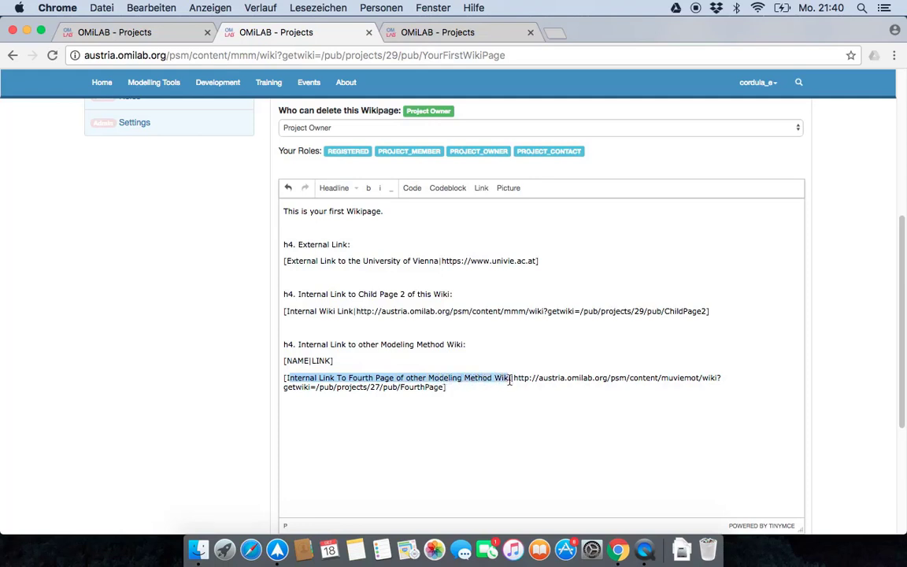
pyautogui.click(323, 362)
pyautogui.doubleClick(323, 361)
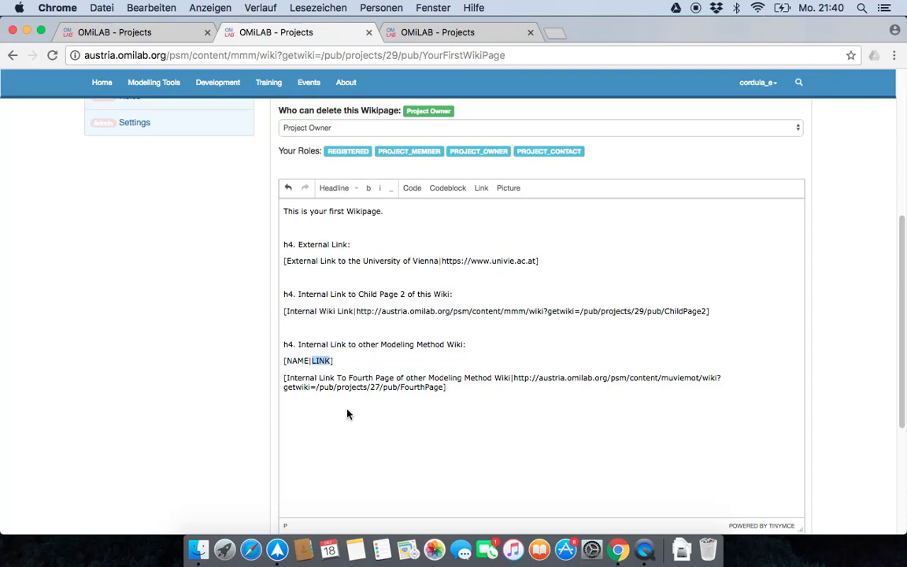
pyautogui.click(515, 382)
pyautogui.moveTo(516, 378); pyautogui.dragTo(443, 389)
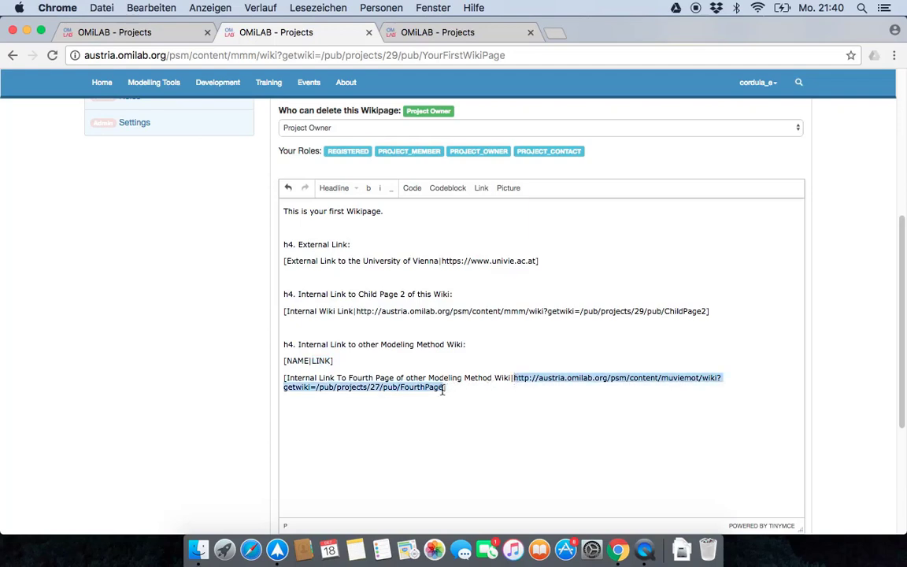
# Examine the "muviemot" project name and the "/pub/projects/27/pub/FourthPage" path in the Fourth Page link address.
pyautogui.click(684, 381)
pyautogui.moveTo(662, 380); pyautogui.dragTo(697, 383)
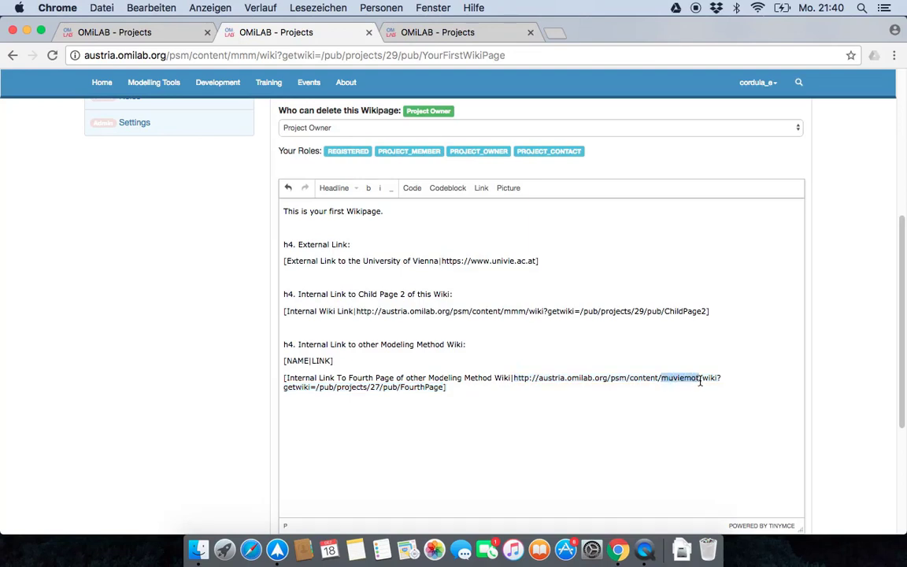
pyautogui.click(316, 391)
pyautogui.moveTo(317, 388); pyautogui.dragTo(436, 387)
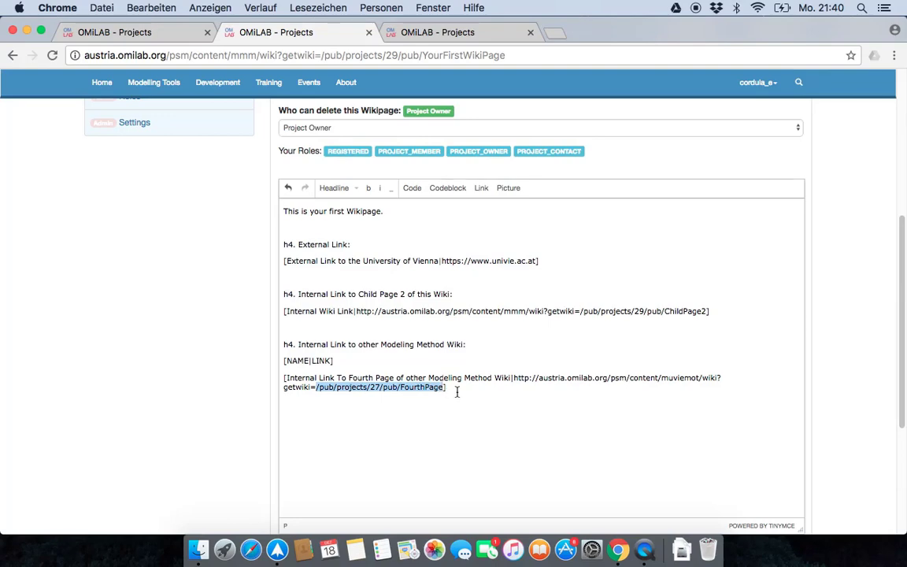
pyautogui.click(456, 390)
# Save the wiki page and follow its "Internal Link To Fourth Page of other Modeling Method Wiki".
pyautogui.scroll(3, 321, 271)
pyautogui.scroll(5, 322, 271)
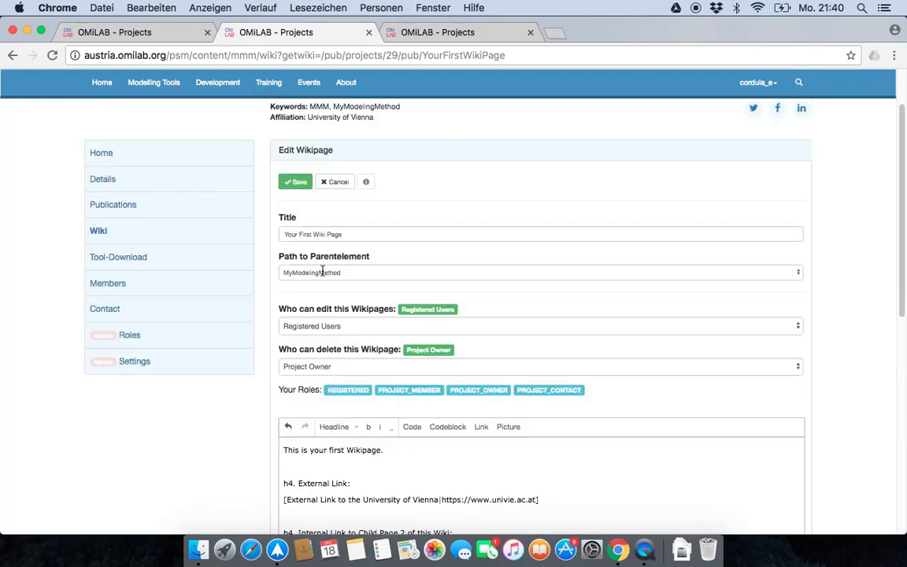
pyautogui.click(296, 182)
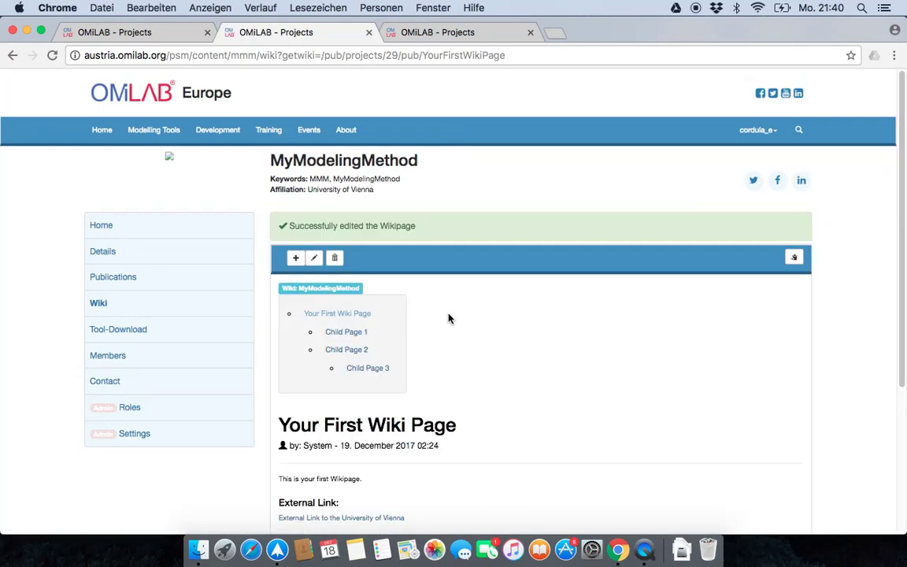
pyautogui.scroll(-5, 424, 384)
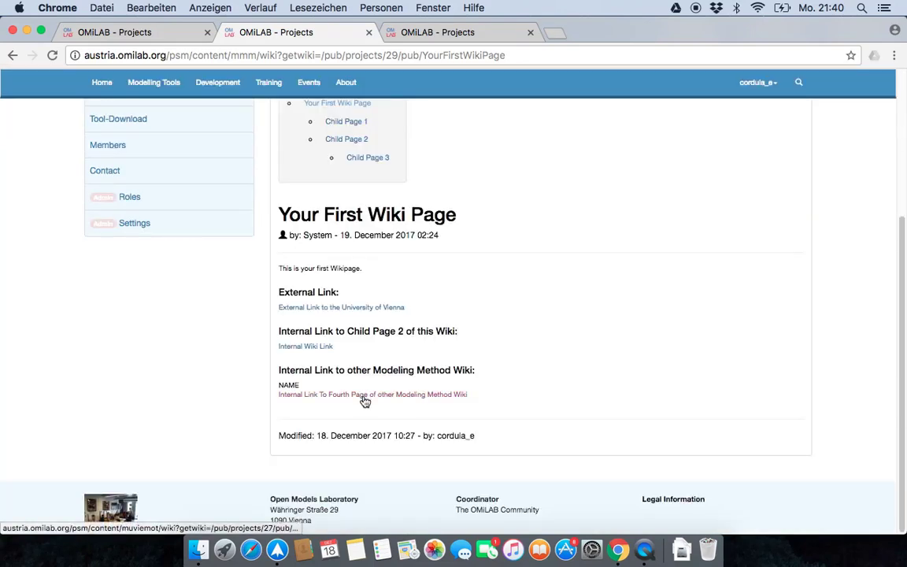
pyautogui.click(364, 394)
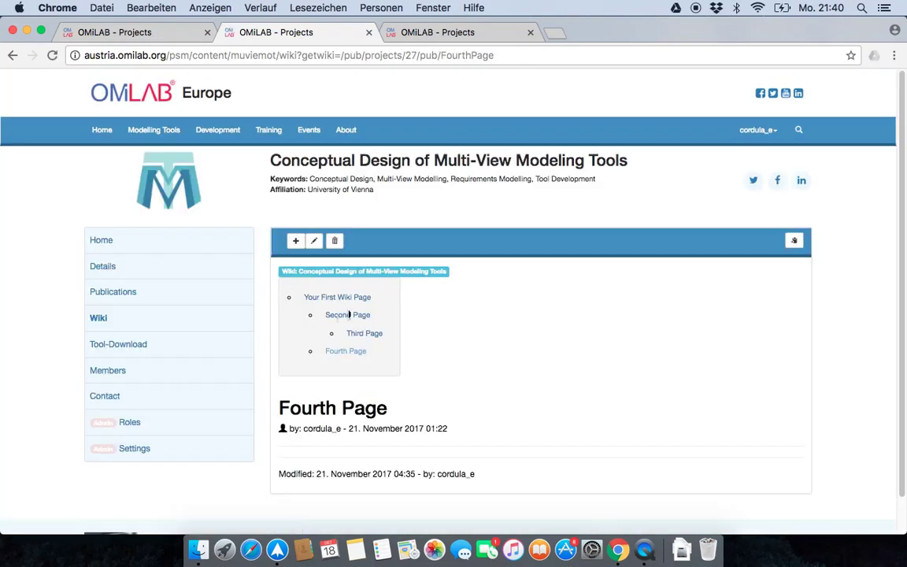
# Examine the opened wiki's project title and page heading against the "muviemot" and "FourthPage" parts of its address.
pyautogui.moveTo(270, 160); pyautogui.dragTo(631, 166)
pyautogui.click(233, 55)
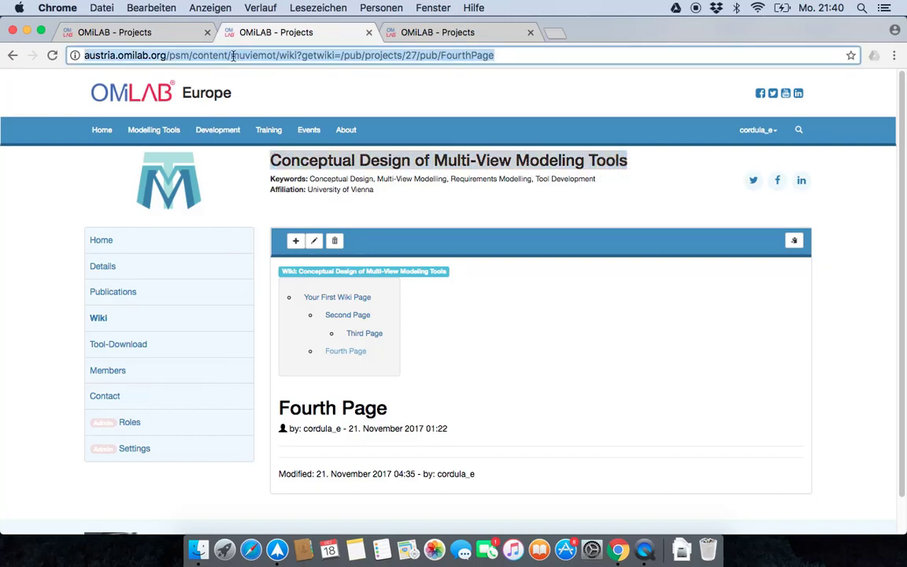
pyautogui.click(232, 56)
pyautogui.moveTo(232, 55); pyautogui.dragTo(276, 55)
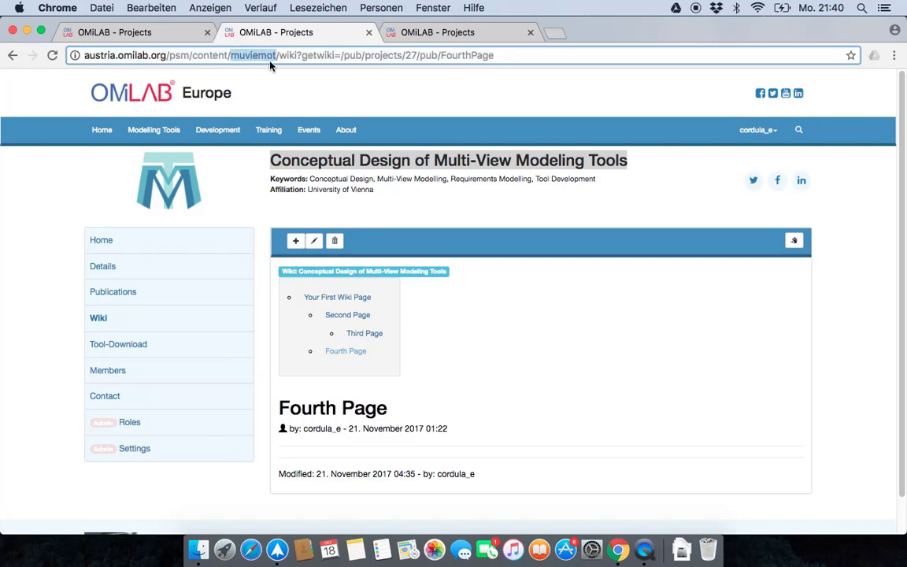
pyautogui.click(280, 407)
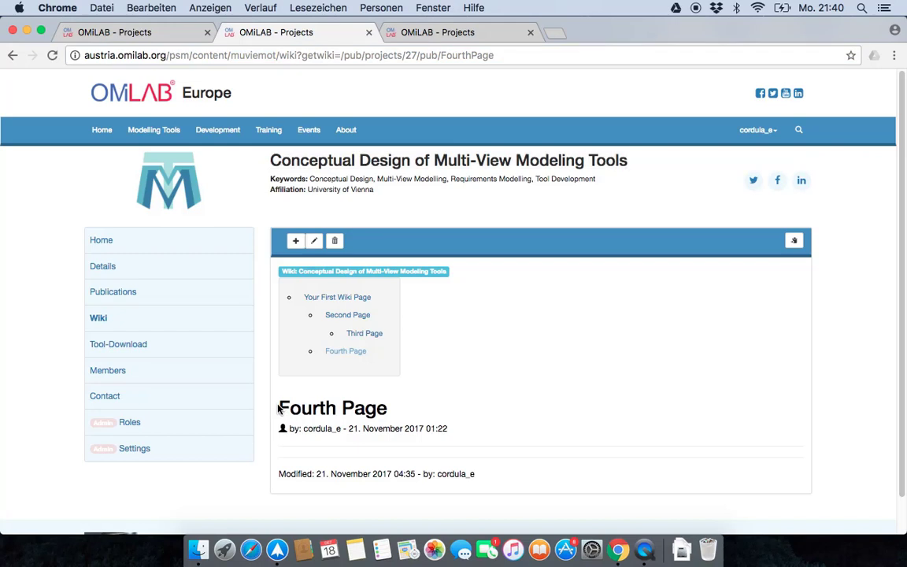
pyautogui.moveTo(495, 55); pyautogui.dragTo(443, 58)
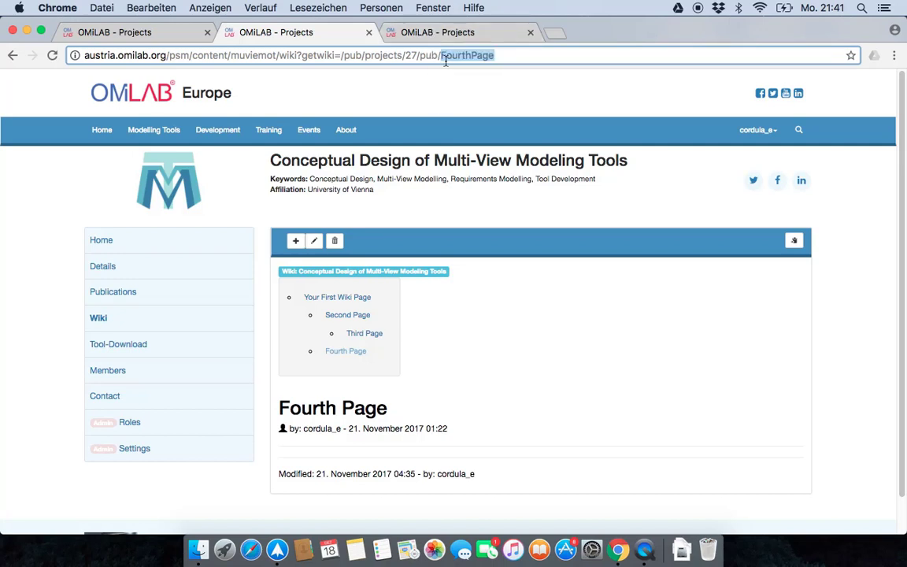
pyautogui.click(436, 31)
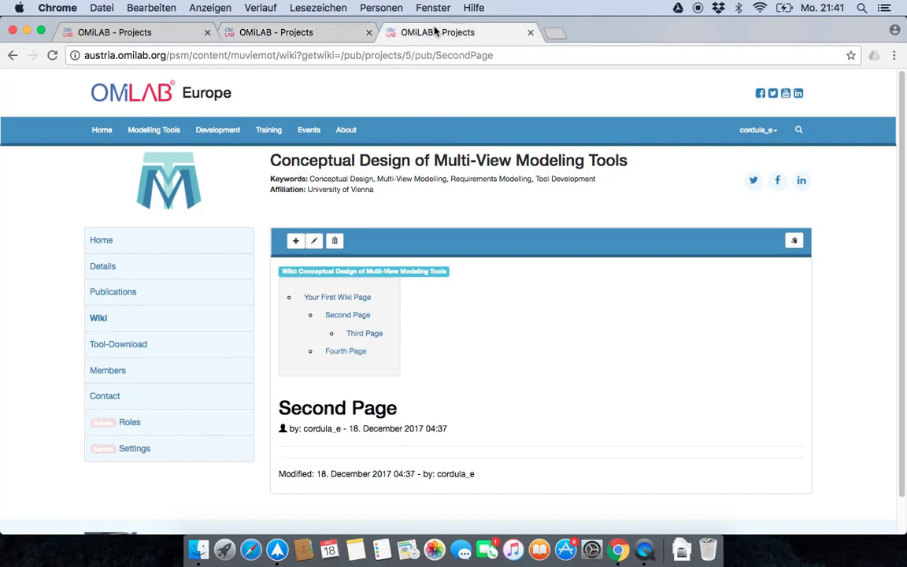
pyautogui.click(331, 36)
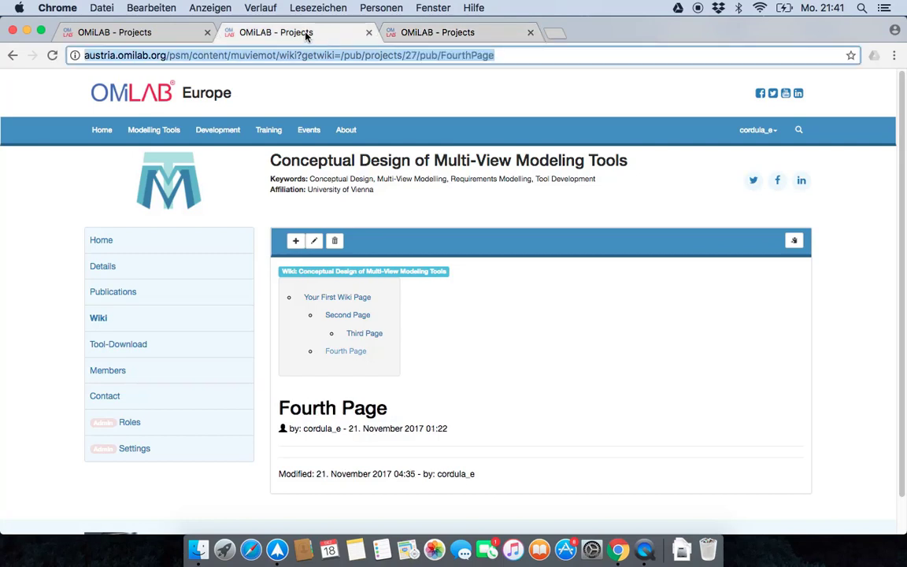
# Return to "Your First Wiki Page" of the MyModelingMethod wiki.
pyautogui.click(13, 59)
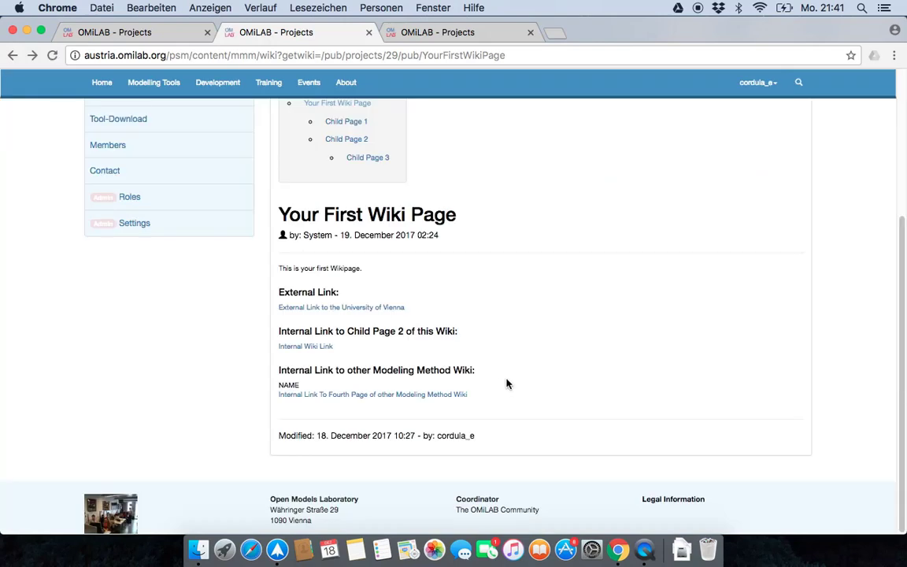
pyautogui.scroll(3, 498, 391)
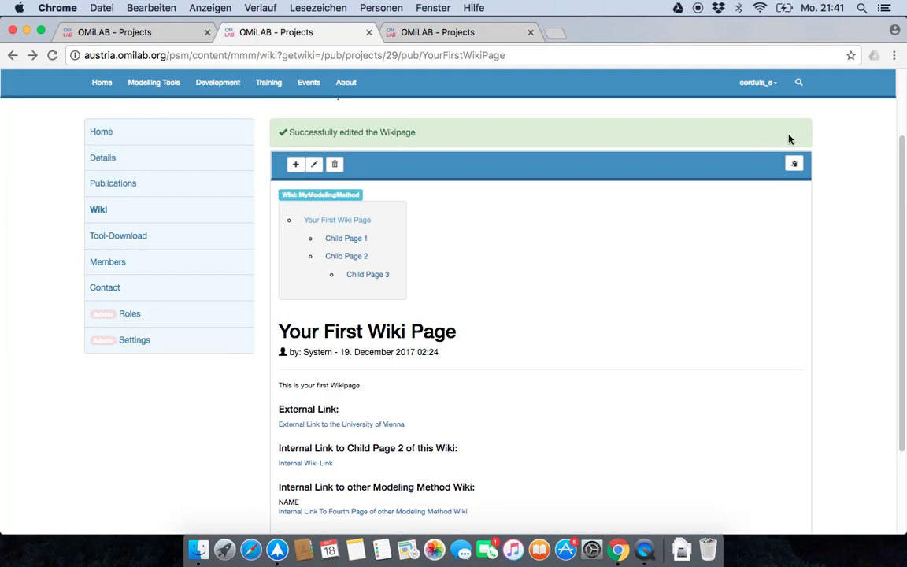
# Start a new wiki page titled "Child Page 4" with Child Page 3 as its parent element.
pyautogui.click(295, 163)
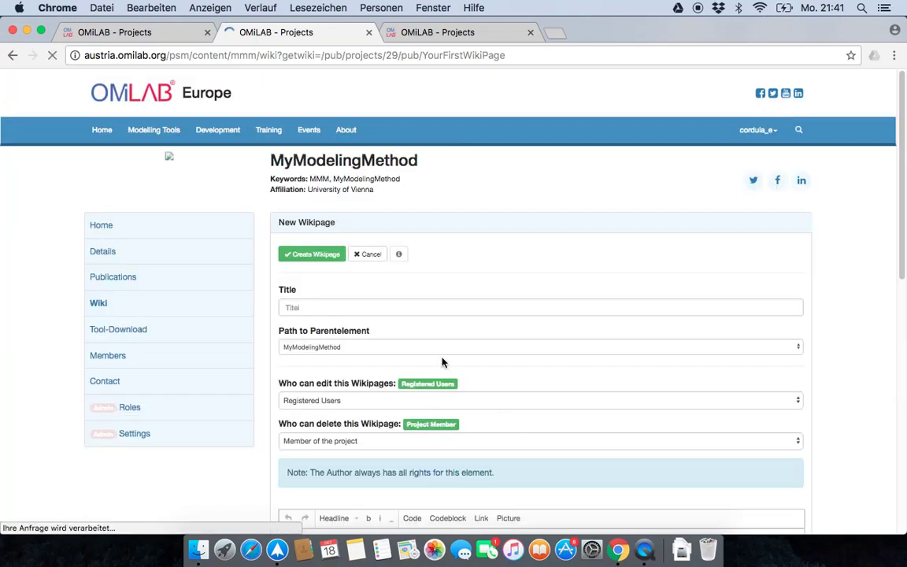
pyautogui.click(387, 306)
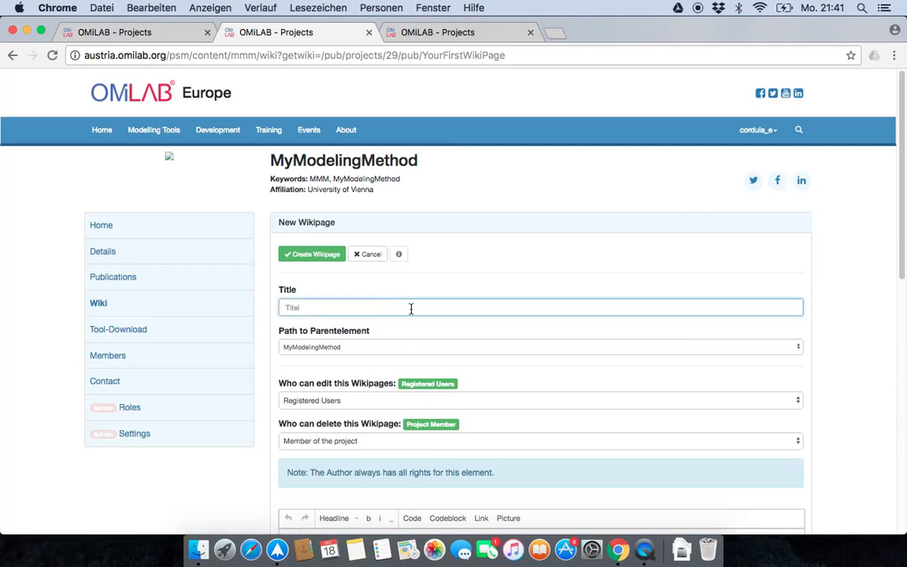
pyautogui.write('Ch')
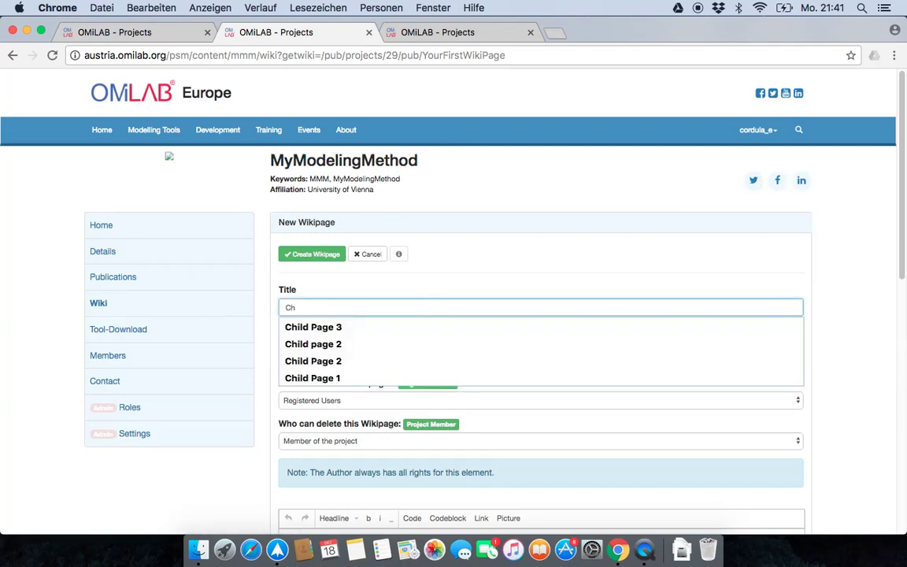
pyautogui.write('ild Page 4')
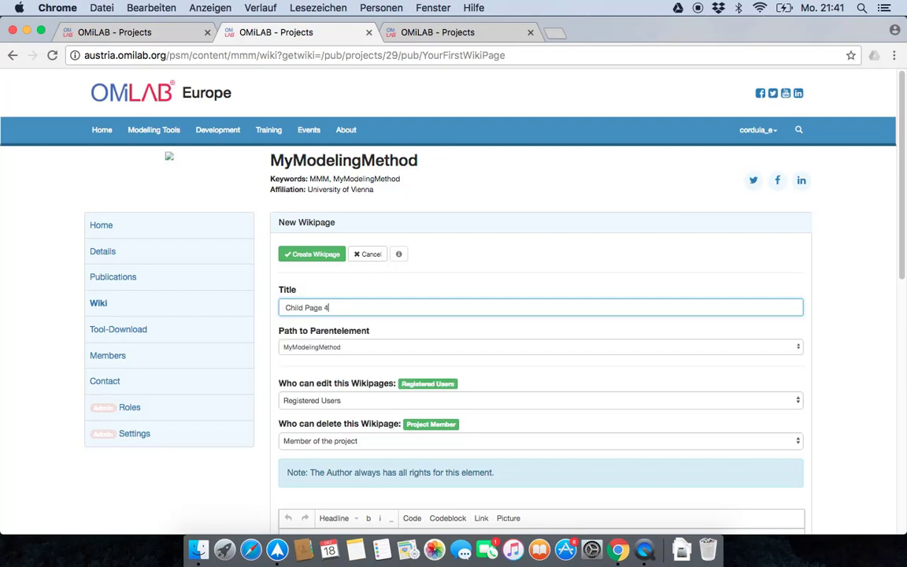
pyautogui.click(359, 352)
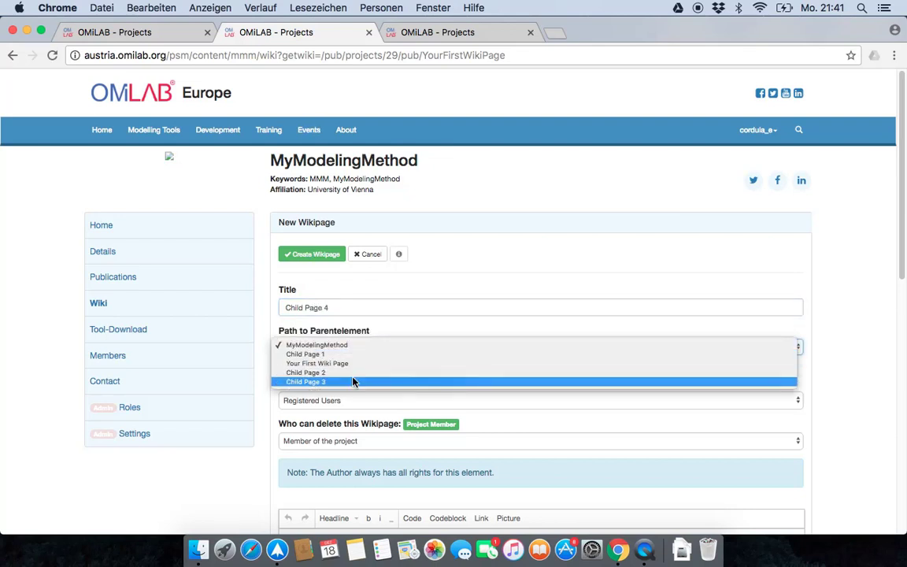
pyautogui.click(352, 383)
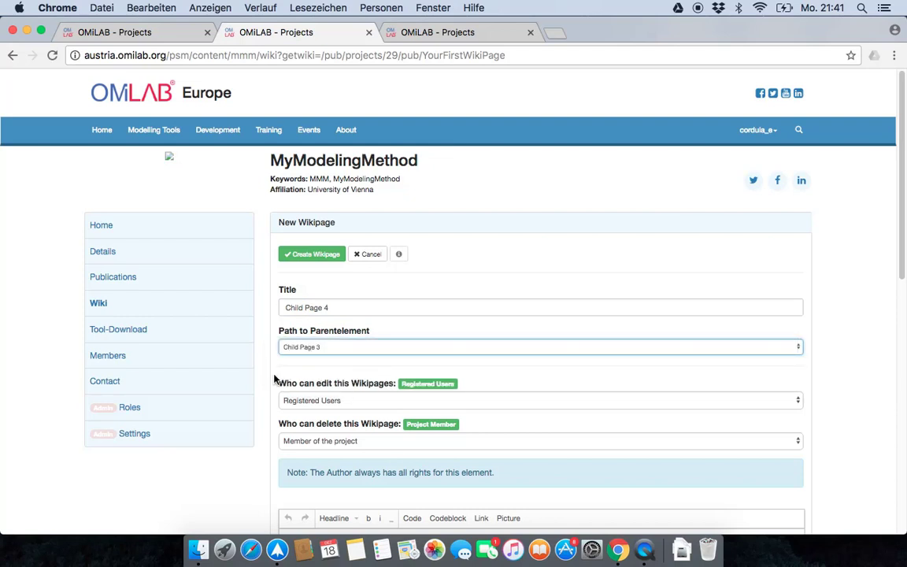
# Let Registered Users delete Child Page 4, and keep its edit permission at Registered Users.
pyautogui.scroll(-1, 272, 373)
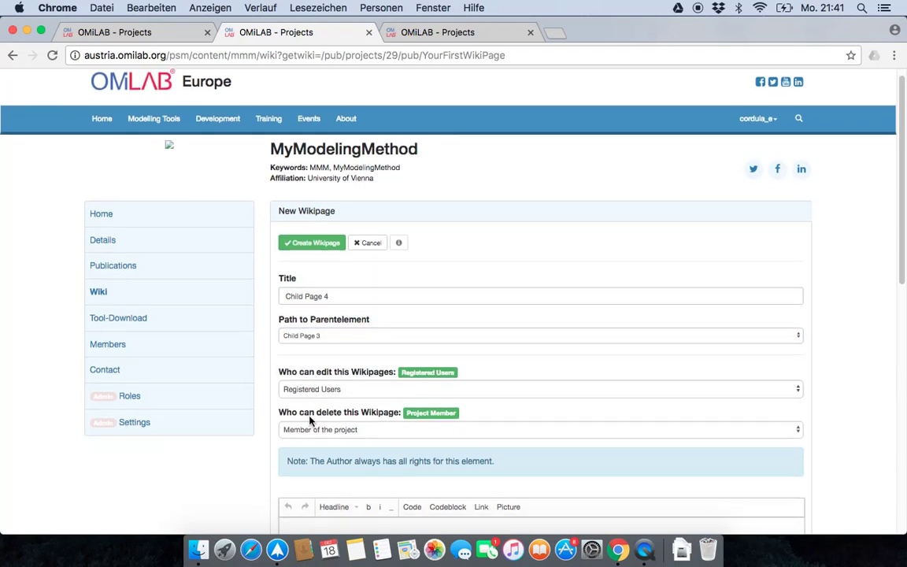
pyautogui.click(330, 434)
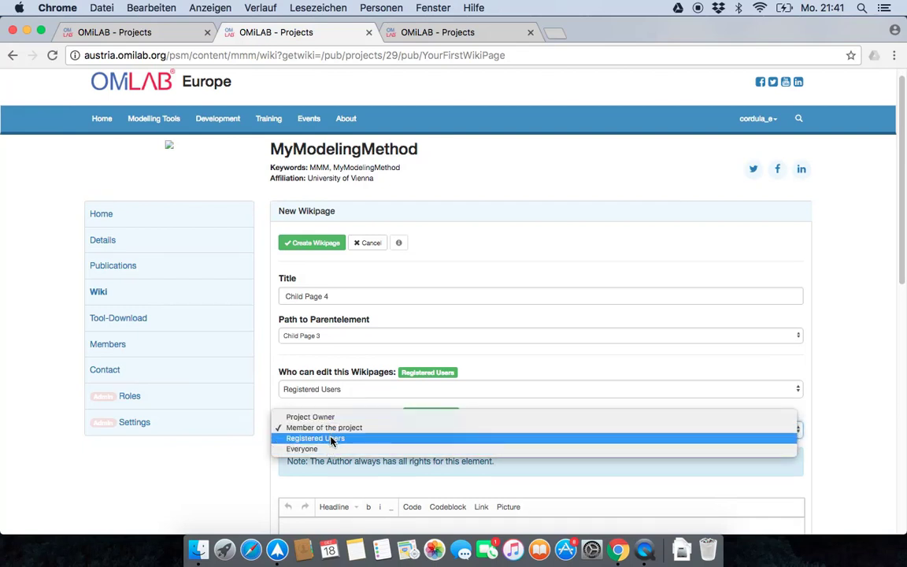
pyautogui.click(330, 438)
pyautogui.click(294, 394)
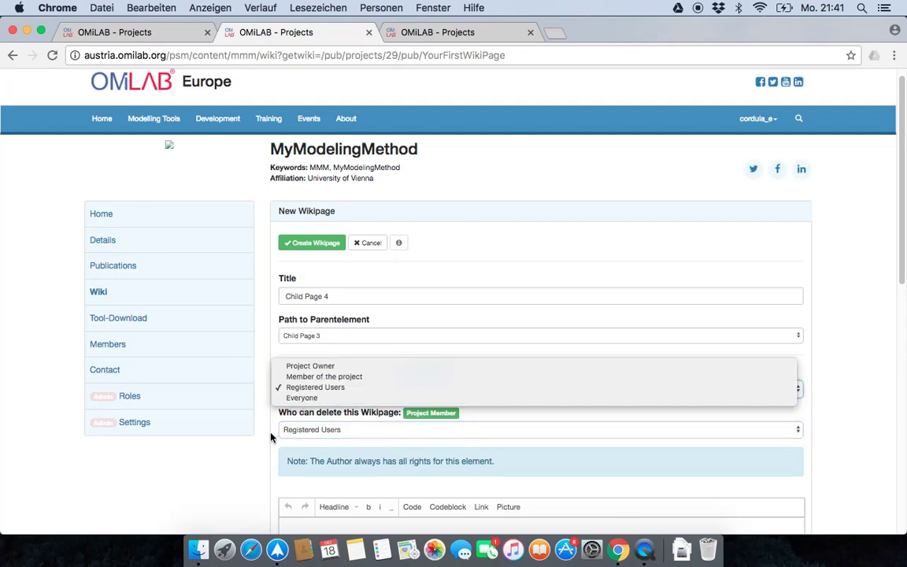
pyautogui.click(244, 389)
# Enter "This is the fourth page." as the content of Child Page 4.
pyautogui.scroll(-1, 341, 462)
pyautogui.scroll(-3, 340, 463)
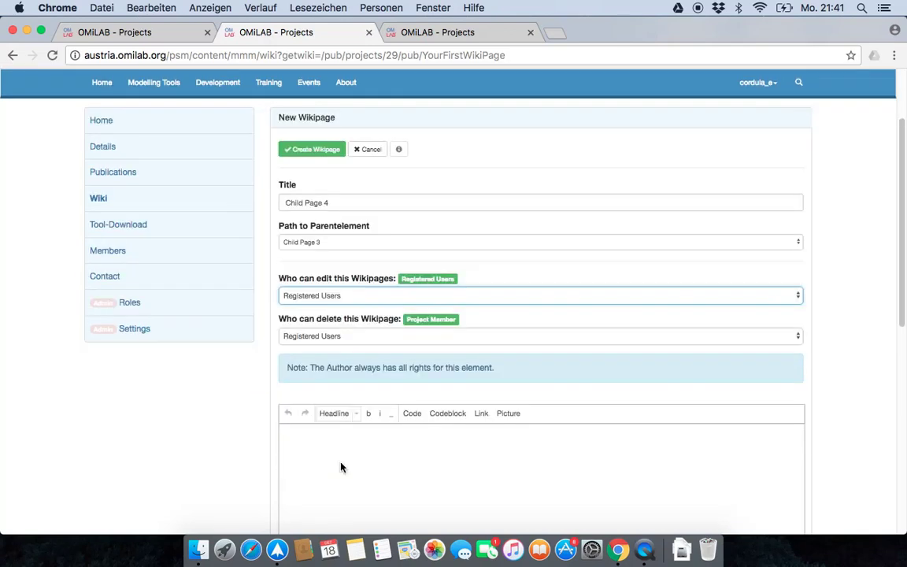
pyautogui.scroll(-3, 340, 465)
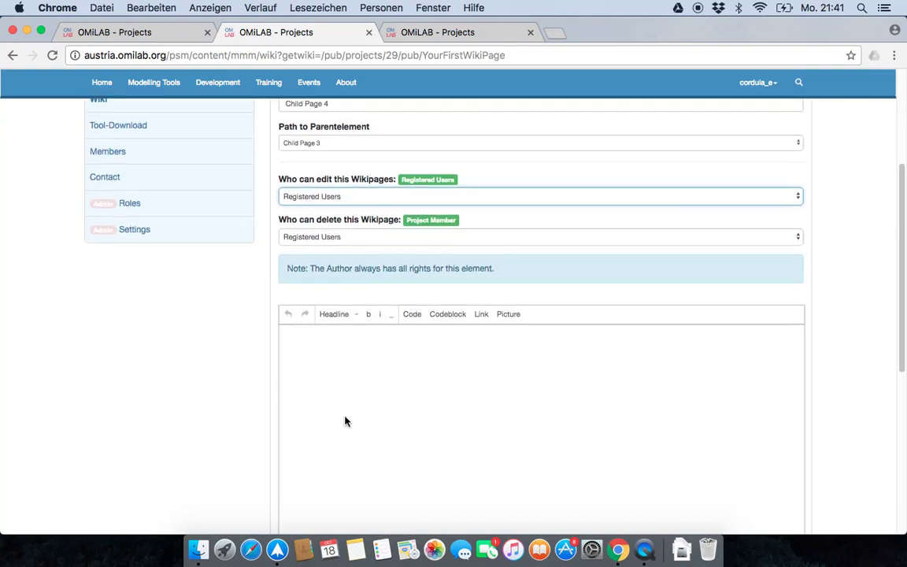
pyautogui.click(350, 365)
pyautogui.write('This')
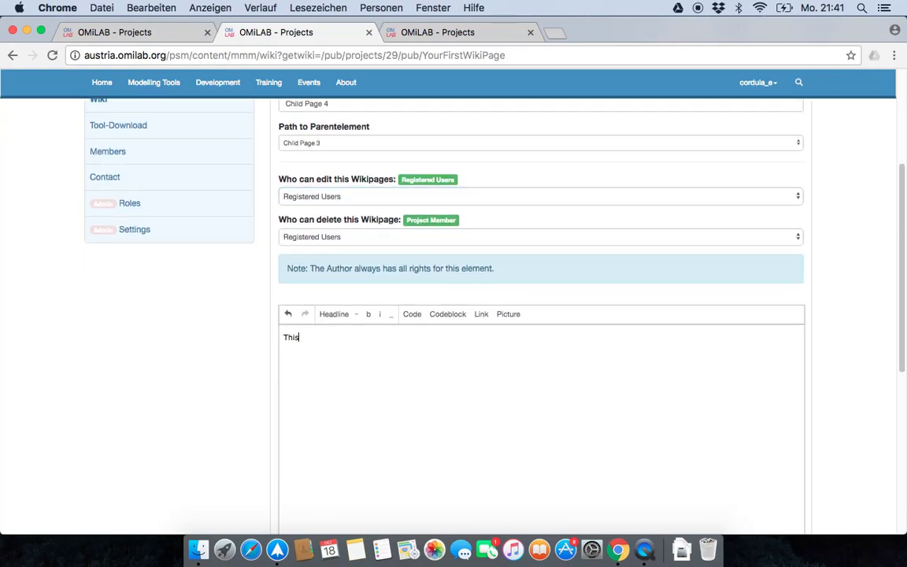
pyautogui.write(' is the fourth page.')
# Try to italicize the content sentence of Child Page 4, and rewrite it as "*This is the fourth page.".
pyautogui.moveTo(374, 338); pyautogui.dragTo(283, 334)
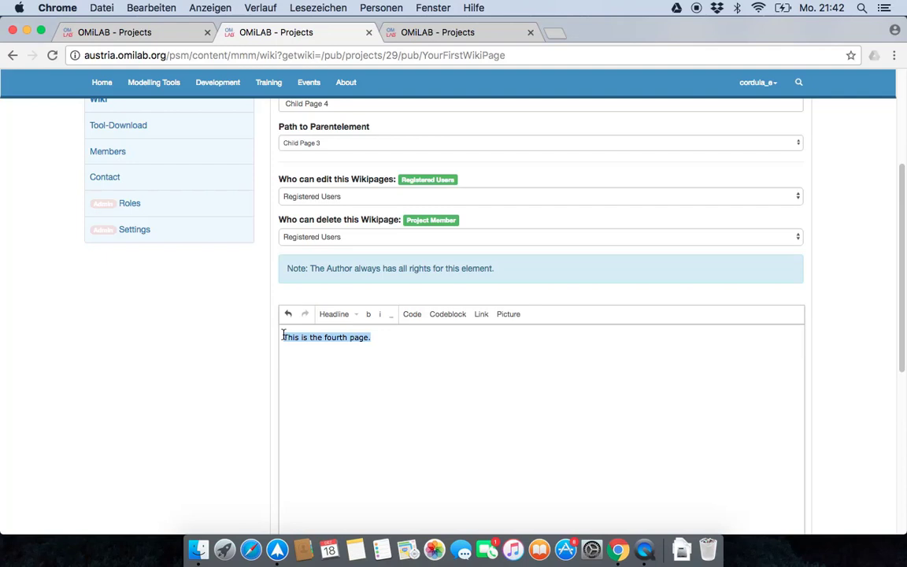
pyautogui.click(369, 318)
pyautogui.write('T')
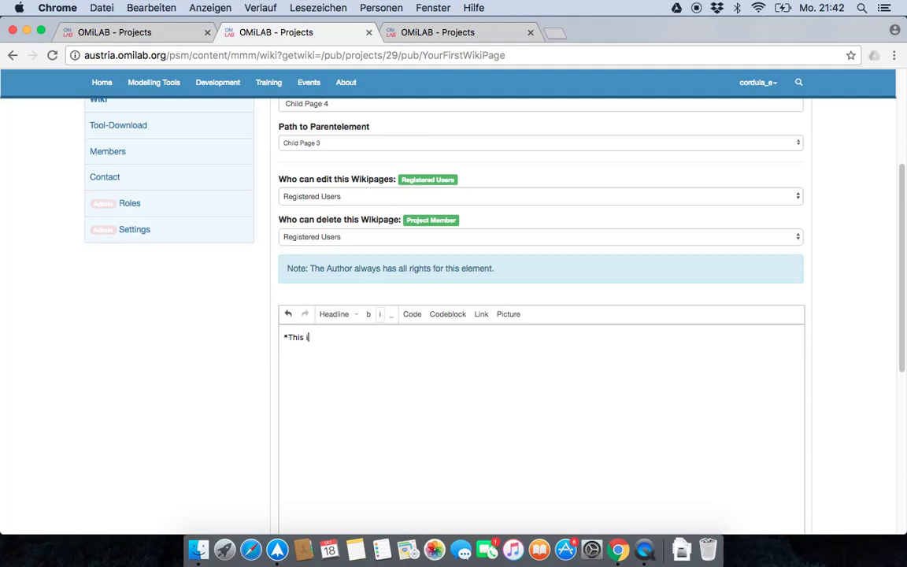
pyautogui.write('his is the fourth pageç')
pyautogui.press('BackSpace')
# Create the Child Page 4 wiki page and view it in the page tree.
pyautogui.scroll(-3, 423, 380)
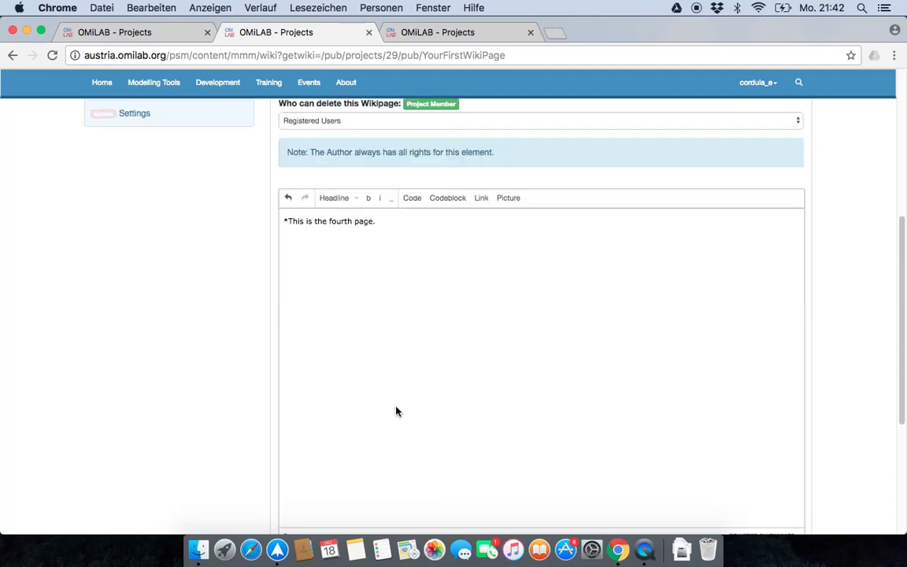
pyautogui.scroll(8, 397, 411)
pyautogui.click(322, 256)
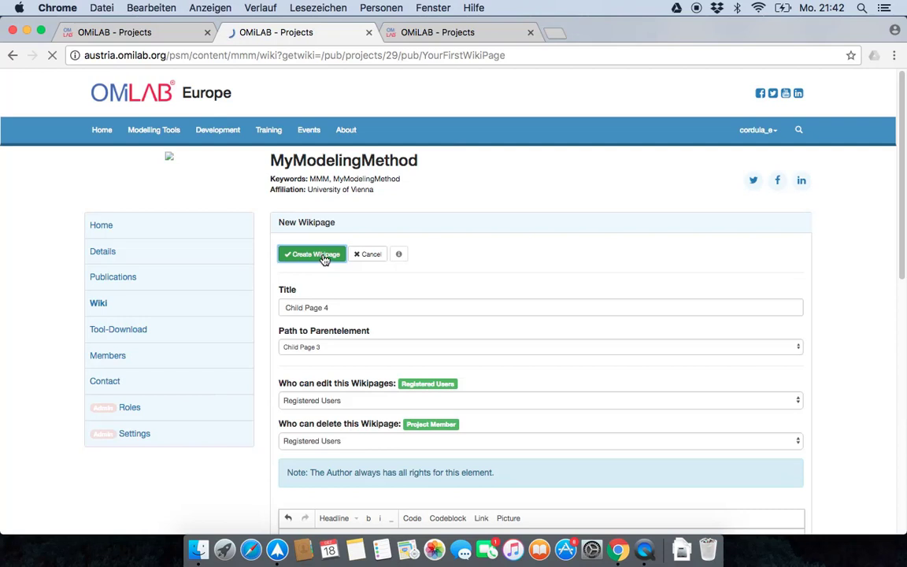
pyautogui.scroll(-3, 468, 396)
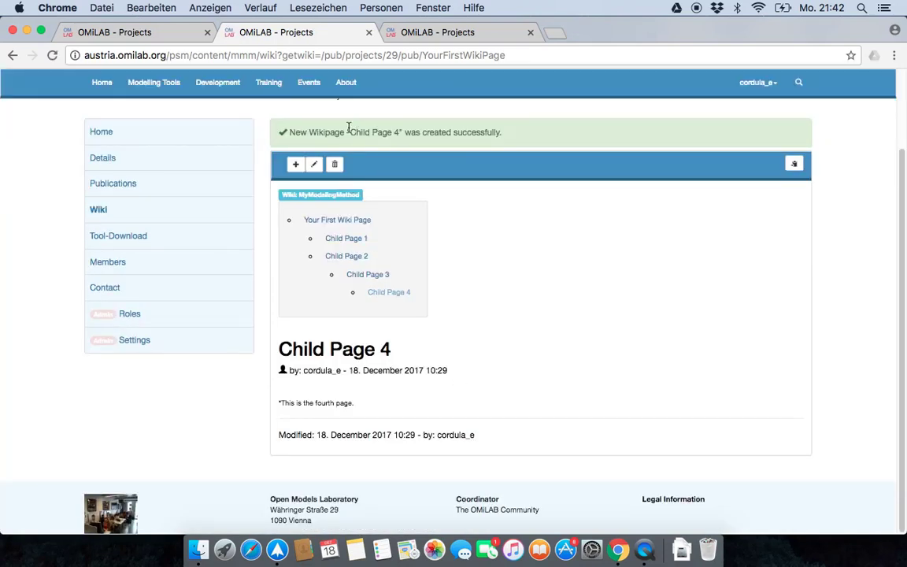
# Delete the Child Page 4 wiki page, and leave the wiki's index page unedited.
pyautogui.click(337, 166)
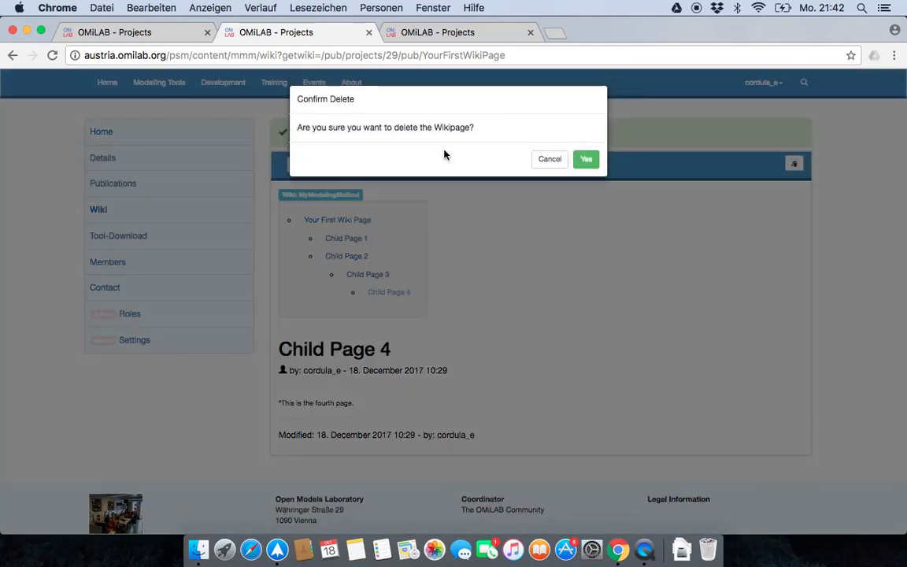
pyautogui.click(588, 163)
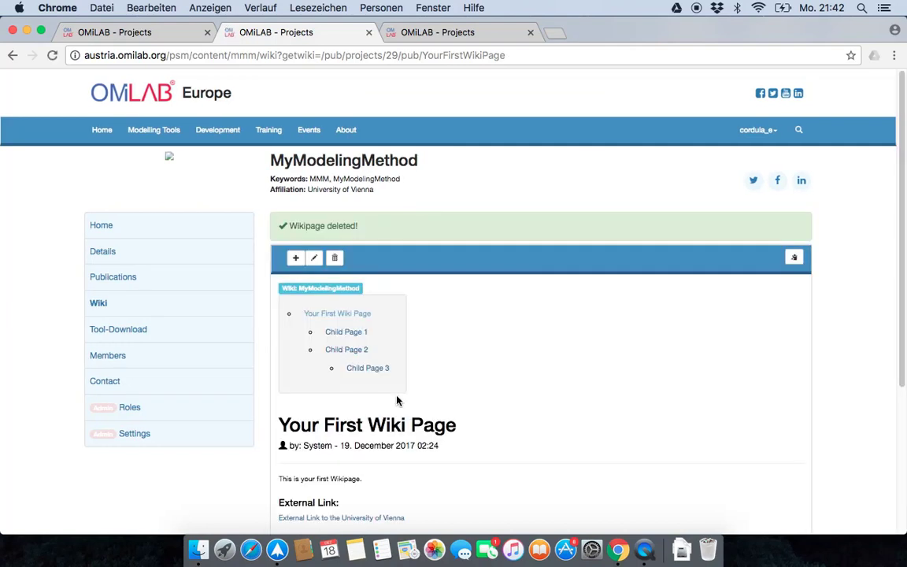
pyautogui.click(313, 261)
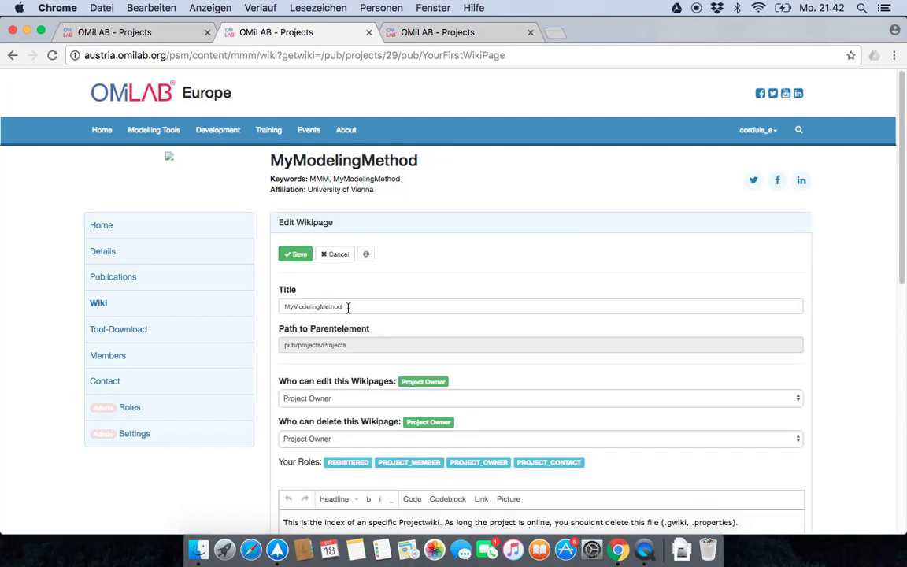
pyautogui.click(333, 255)
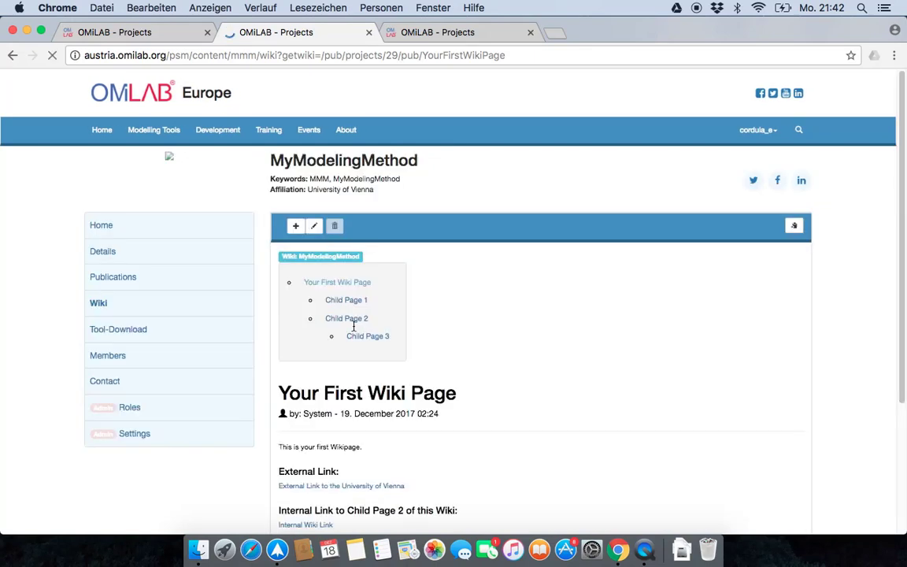
# Start a new wiki page titled "Child Page New" with Child Page 3 as its parent element.
pyautogui.click(296, 228)
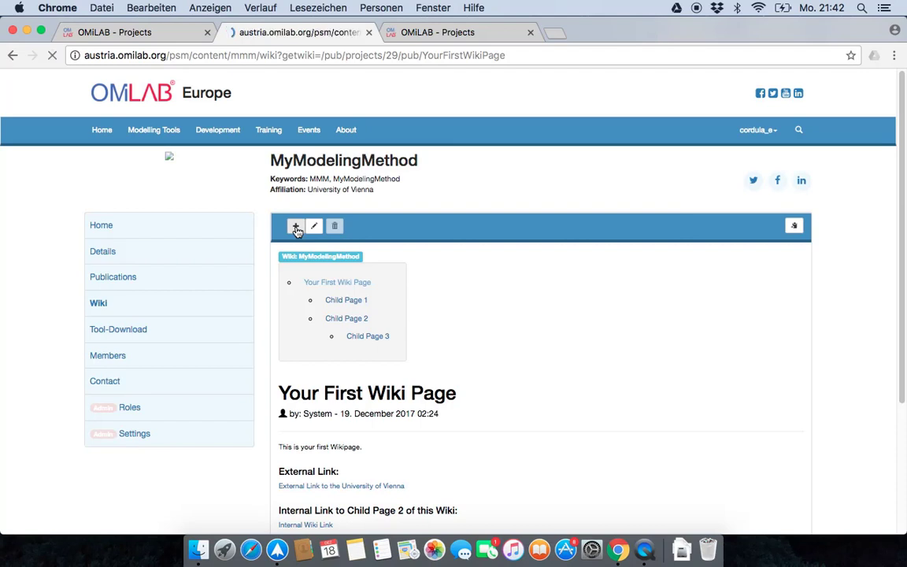
pyautogui.click(320, 308)
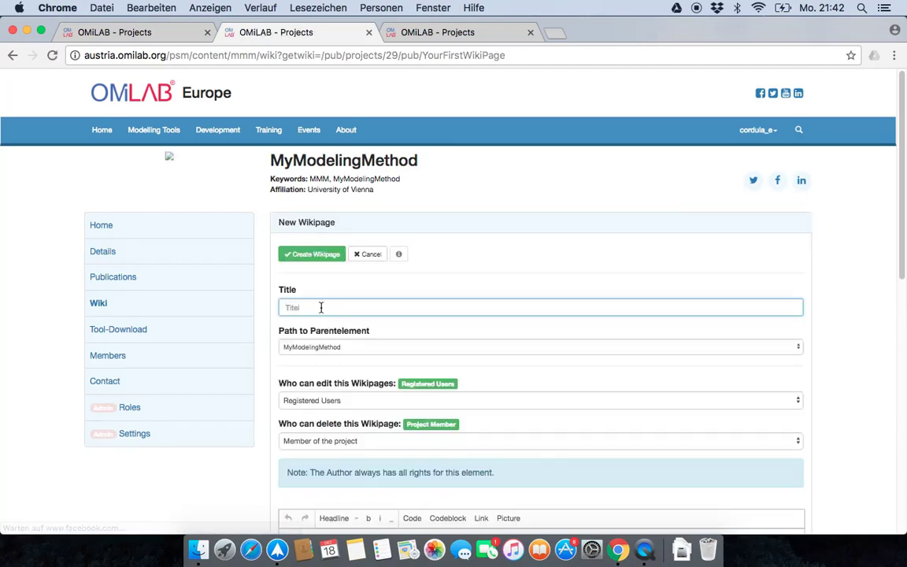
pyautogui.write('Chil')
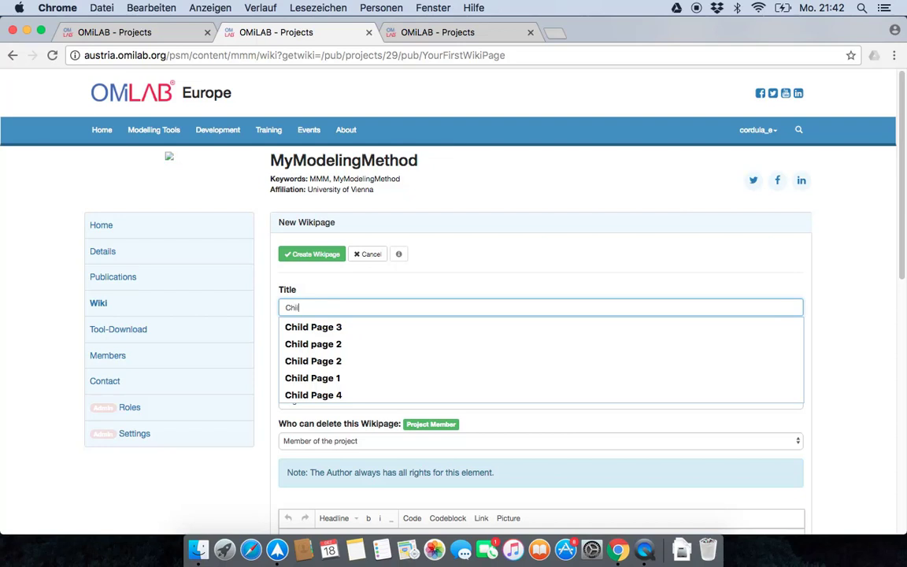
pyautogui.write('d Page New')
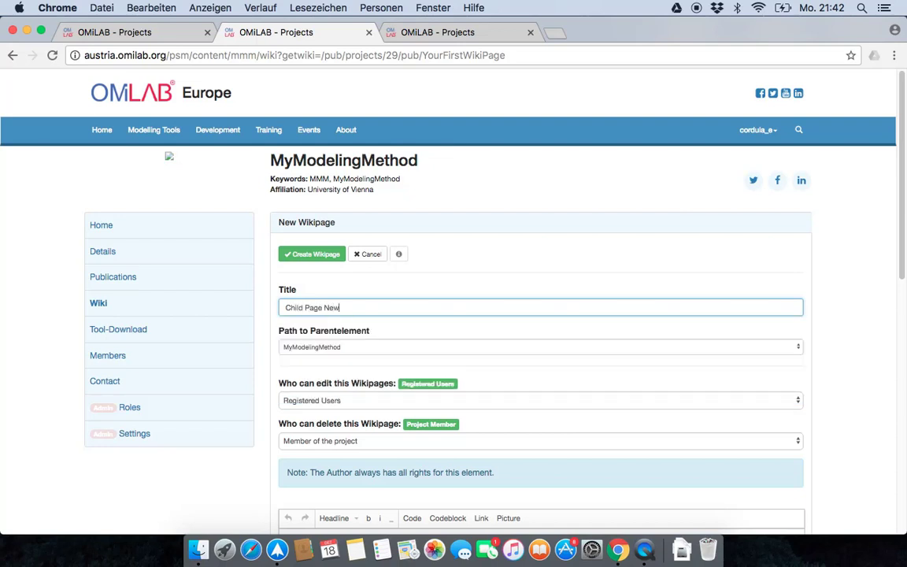
pyautogui.click(332, 347)
pyautogui.click(331, 383)
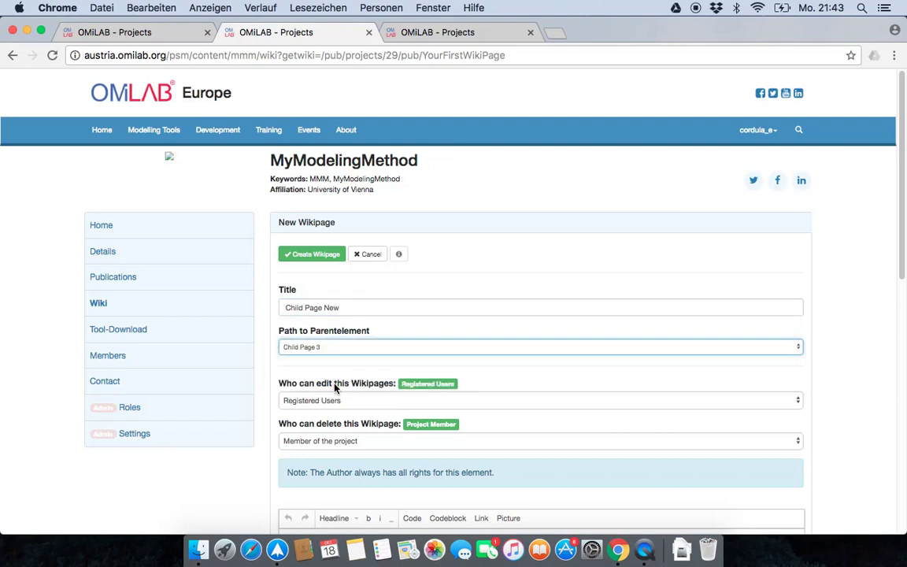
# Set both the edit and delete permissions of Child Page New to Registered Users.
pyautogui.click(341, 401)
pyautogui.click(344, 403)
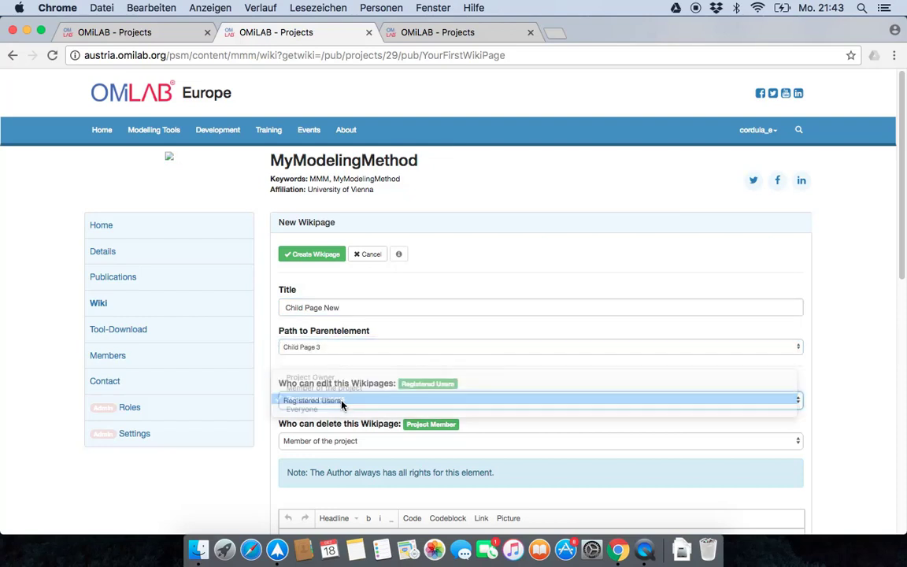
pyautogui.click(345, 439)
pyautogui.click(347, 450)
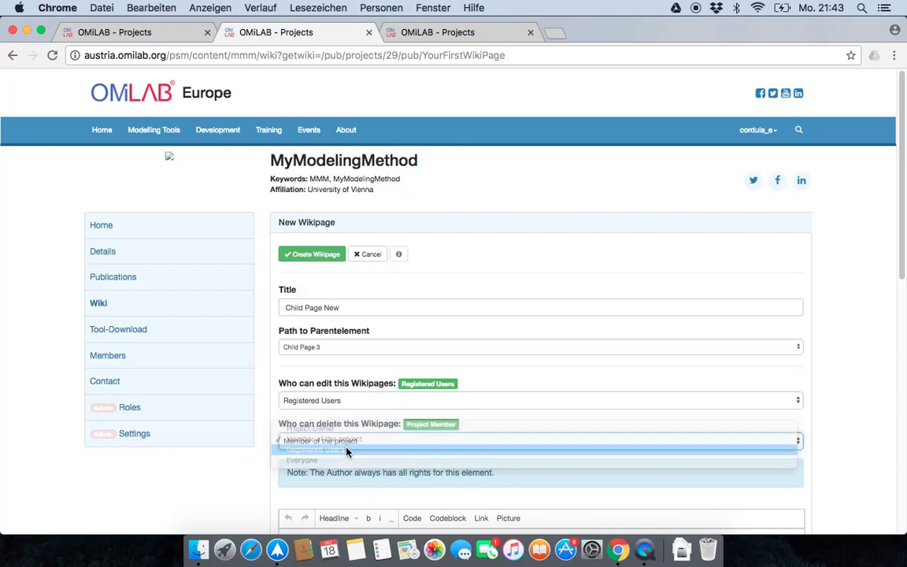
# Enter "This is the new child page." as the content of Child Page New and create the page.
pyautogui.scroll(-5, 280, 470)
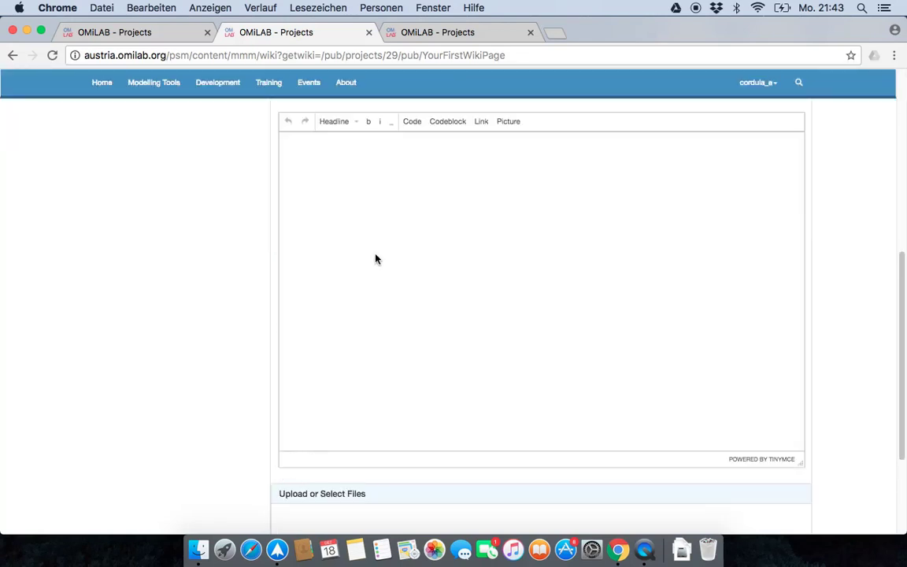
pyautogui.click(372, 225)
pyautogui.write('This is the new child page.')
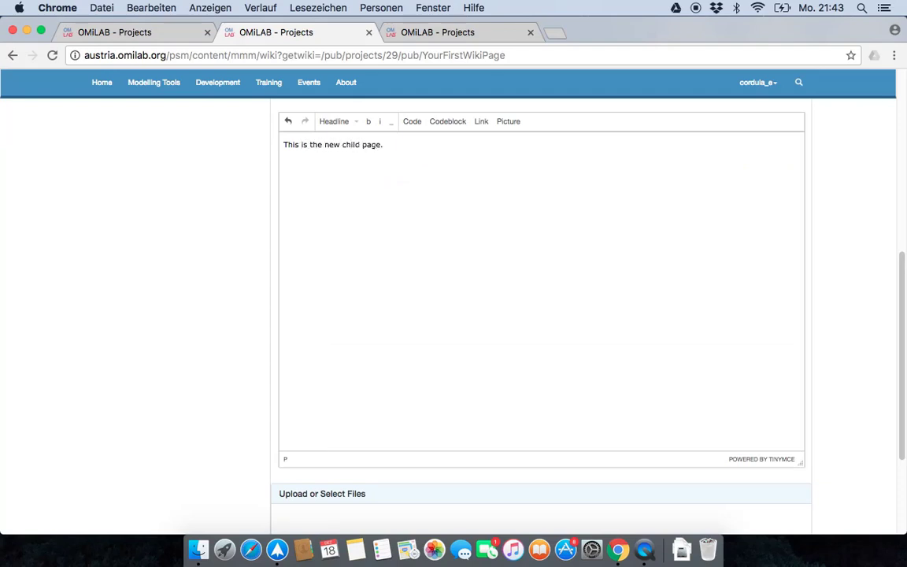
pyautogui.scroll(5, 354, 275)
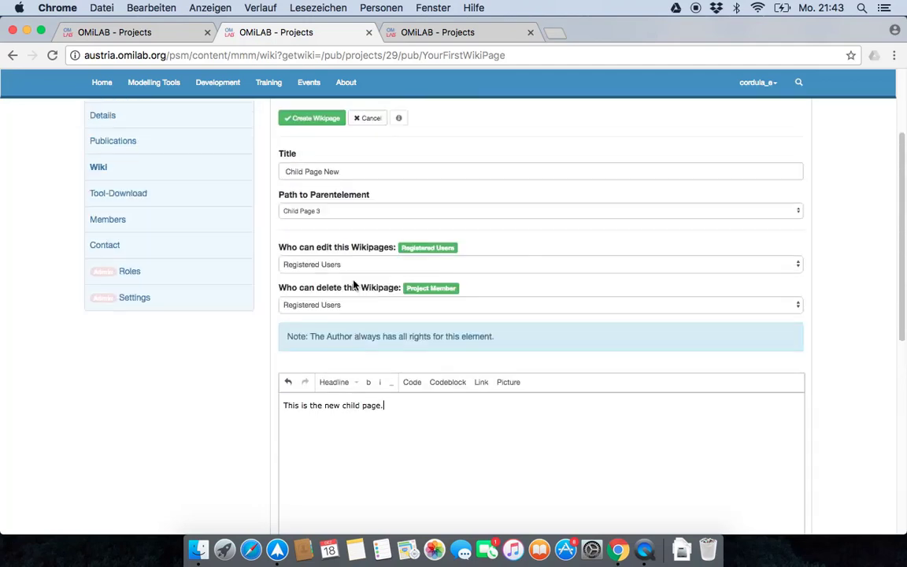
pyautogui.scroll(1, 353, 285)
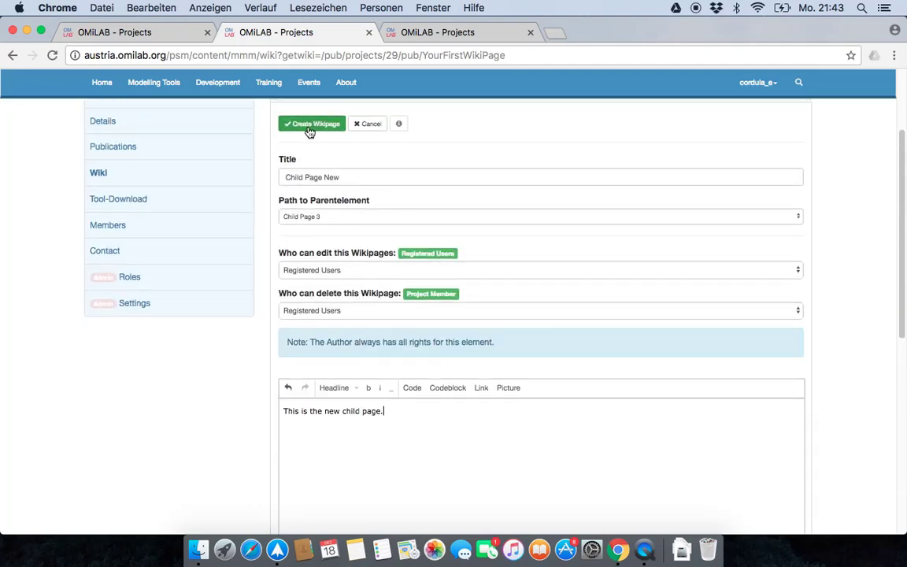
pyautogui.click(310, 131)
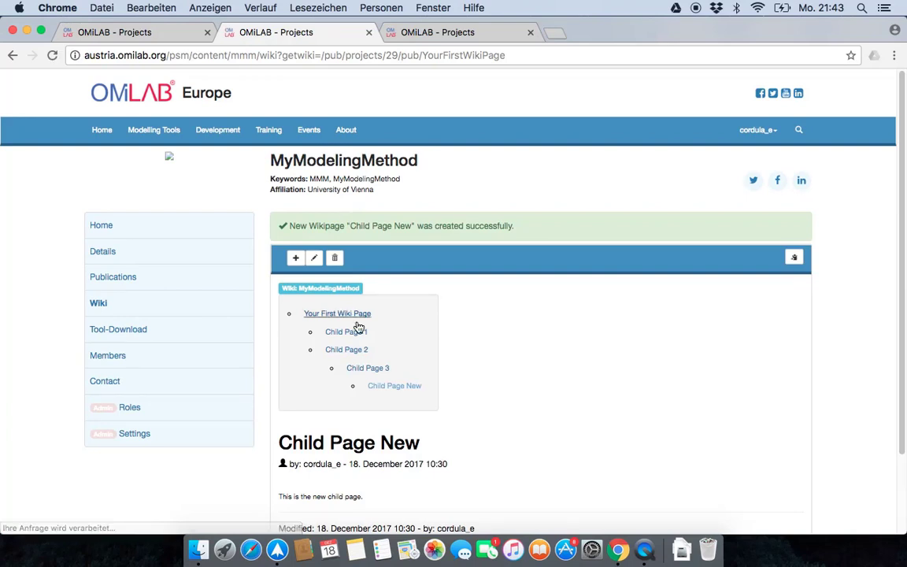
# Delete the Child Page New wiki page and confirm the deletion.
pyautogui.scroll(-1, 370, 343)
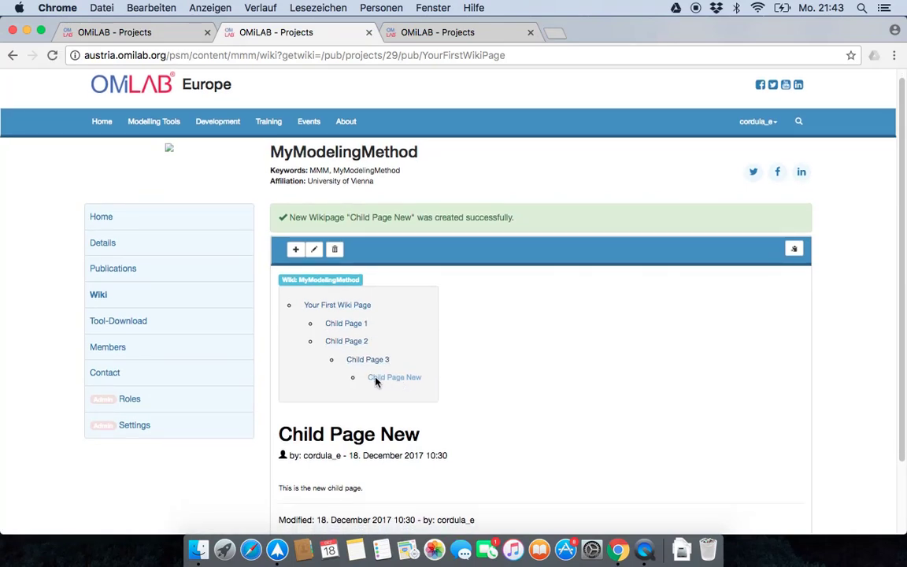
pyautogui.scroll(-5, 378, 400)
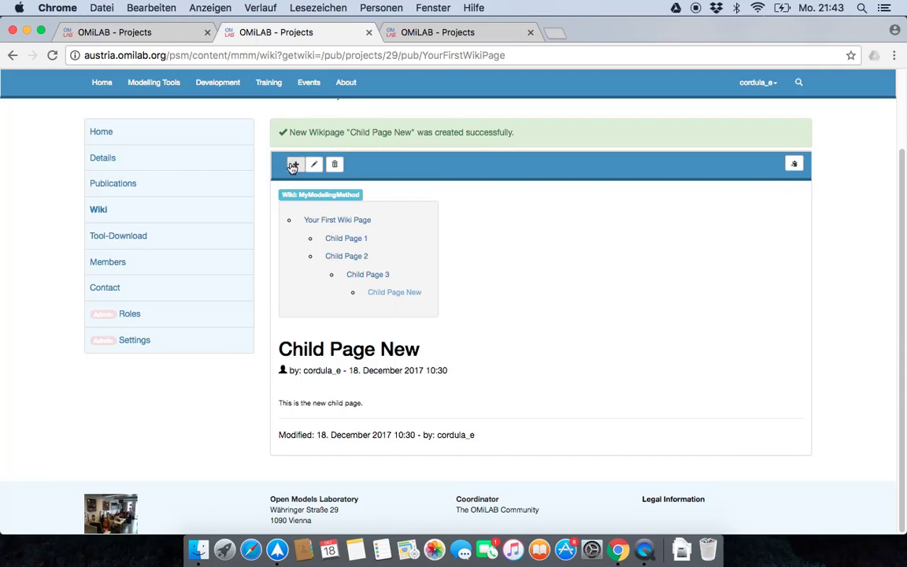
pyautogui.click(334, 164)
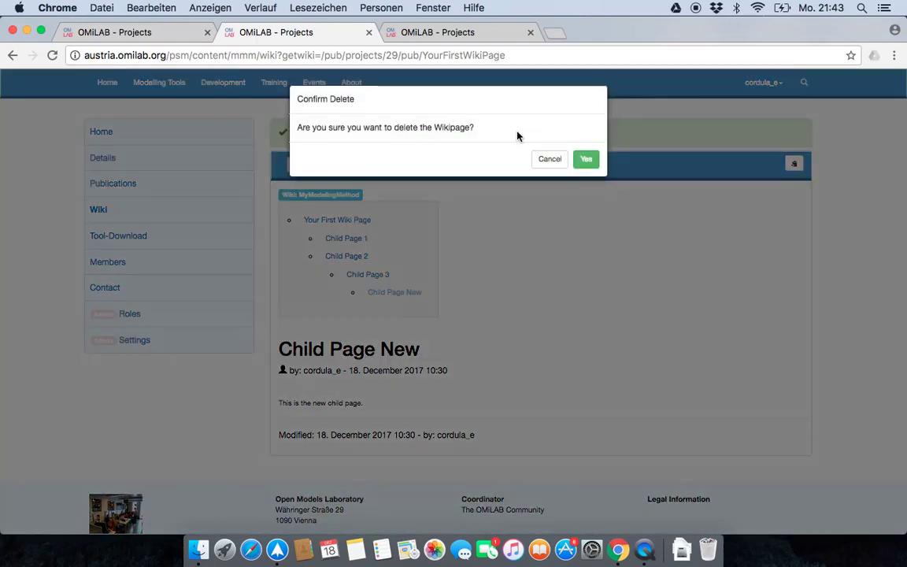
pyautogui.click(592, 162)
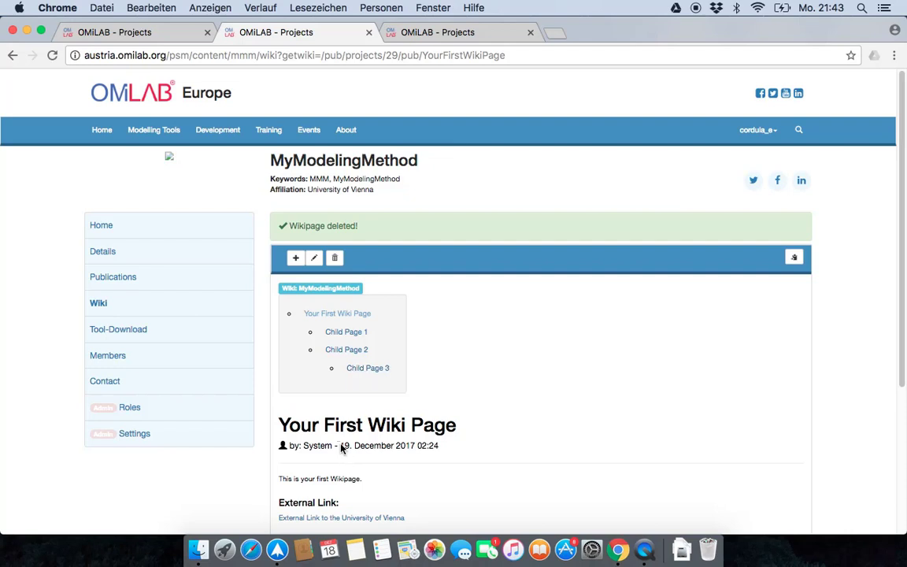
# Try to open Child Page 1 and Child Page 2 from the wiki's page tree.
pyautogui.click(344, 335)
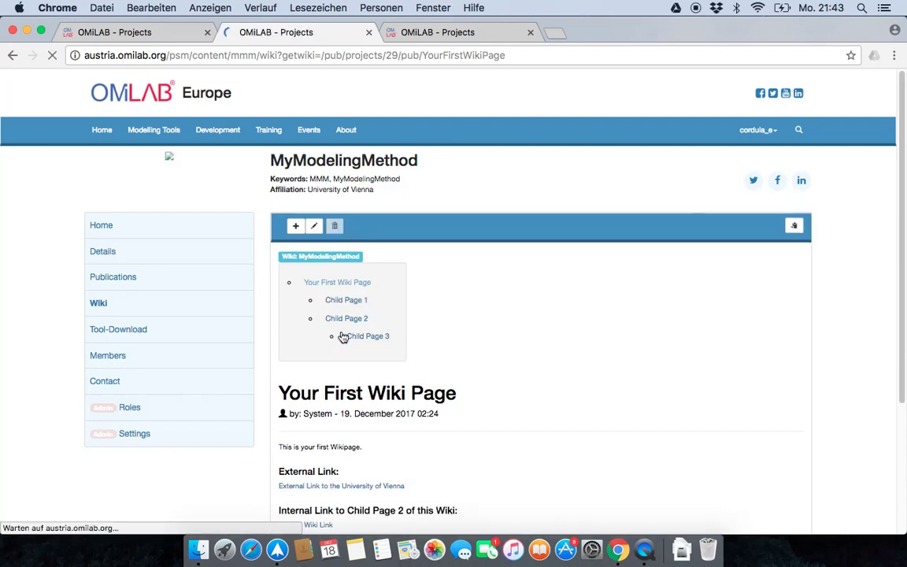
pyautogui.scroll(-1, 344, 339)
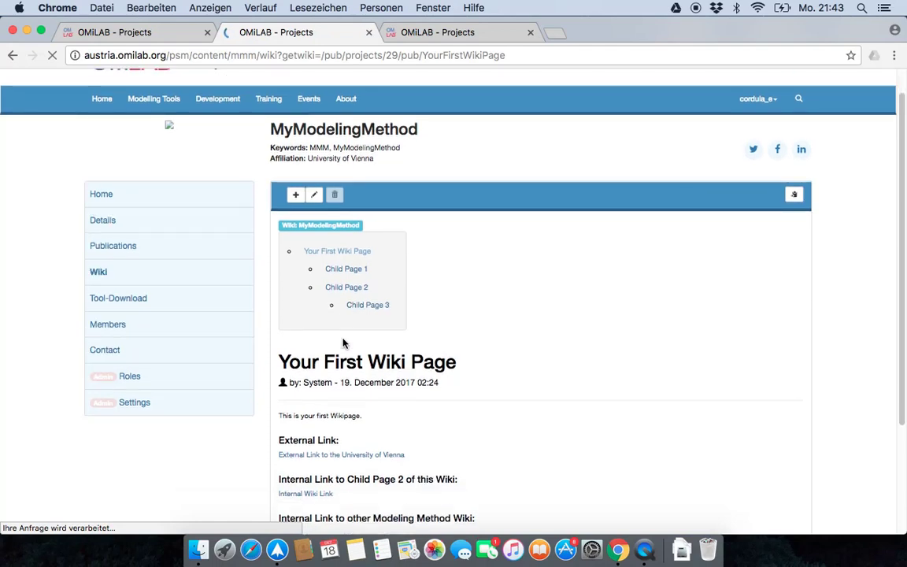
pyautogui.click(344, 271)
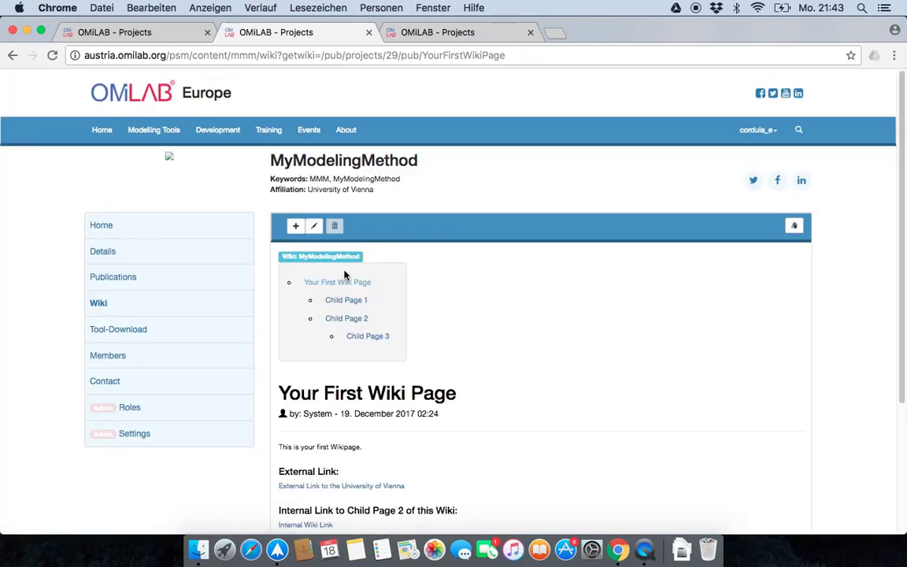
pyautogui.scroll(-3, 344, 274)
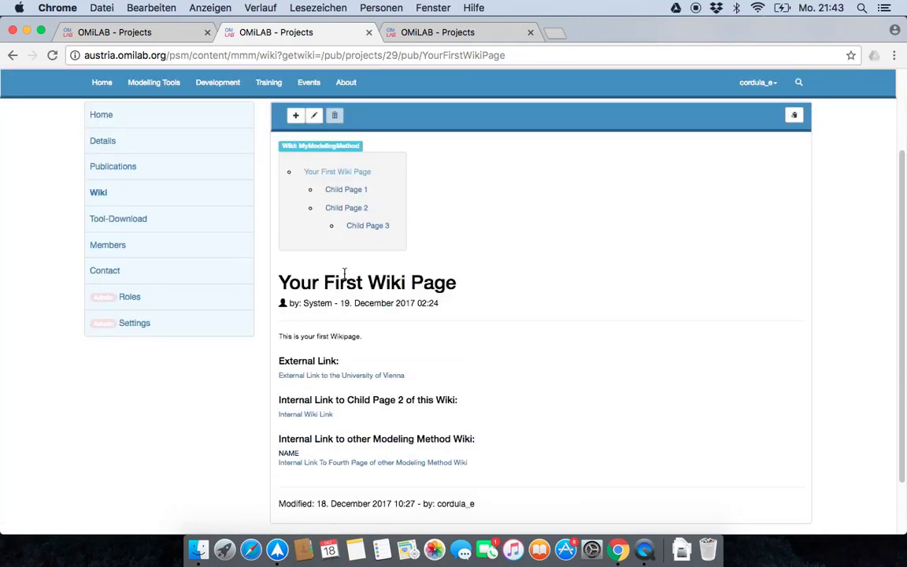
pyautogui.click(353, 208)
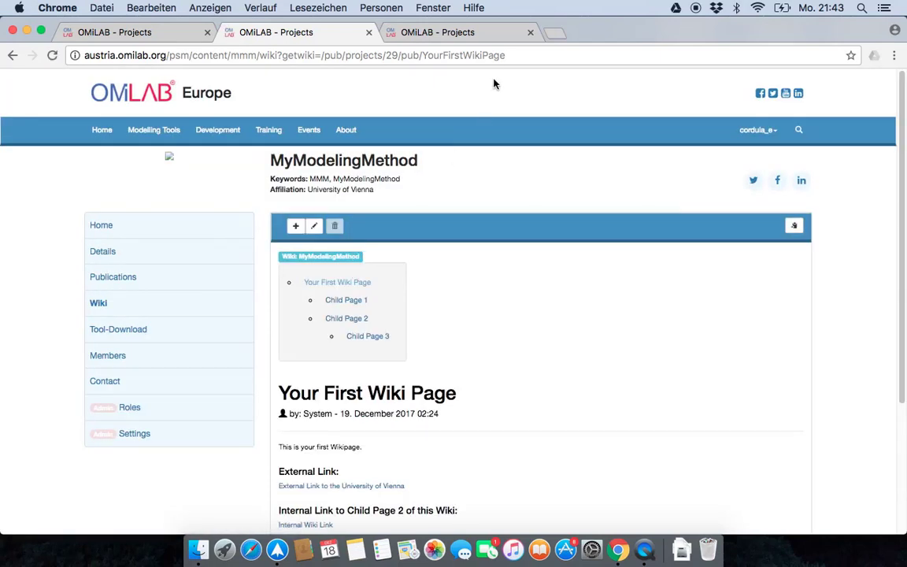
# Load Child Page 1 by changing the page name at the end of the wiki address to ChildPage1.
pyautogui.moveTo(501, 56); pyautogui.dragTo(423, 56)
pyautogui.write('Ch')
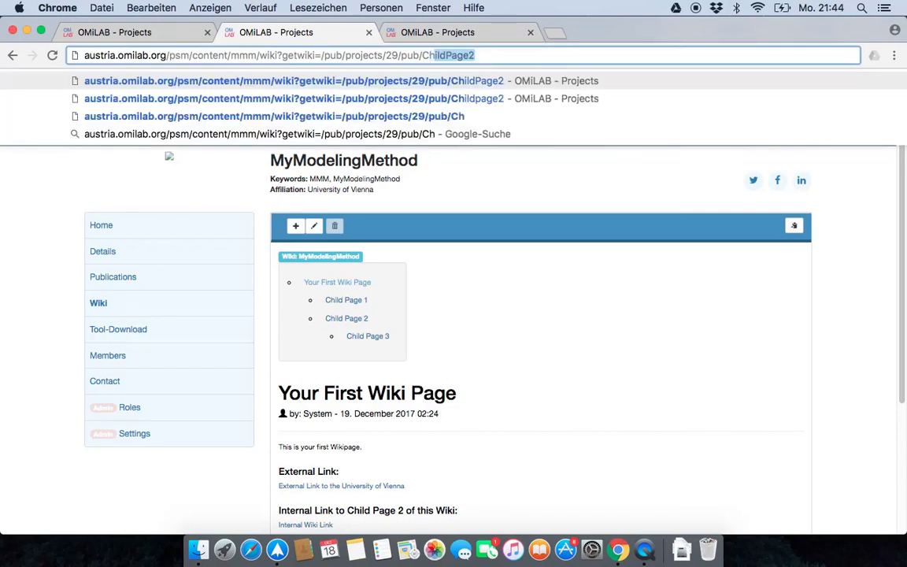
pyautogui.press('Right')
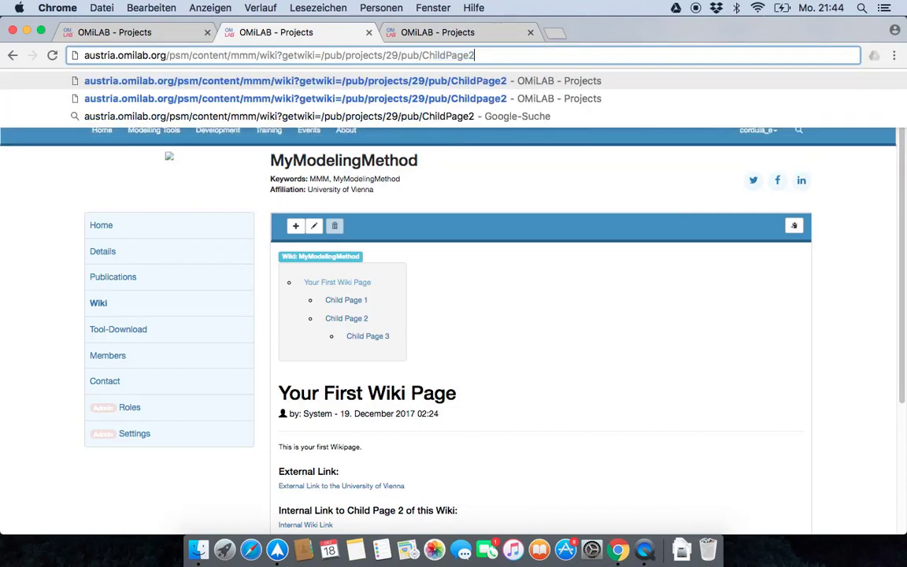
pyautogui.press('BackSpace')
pyautogui.write('1')
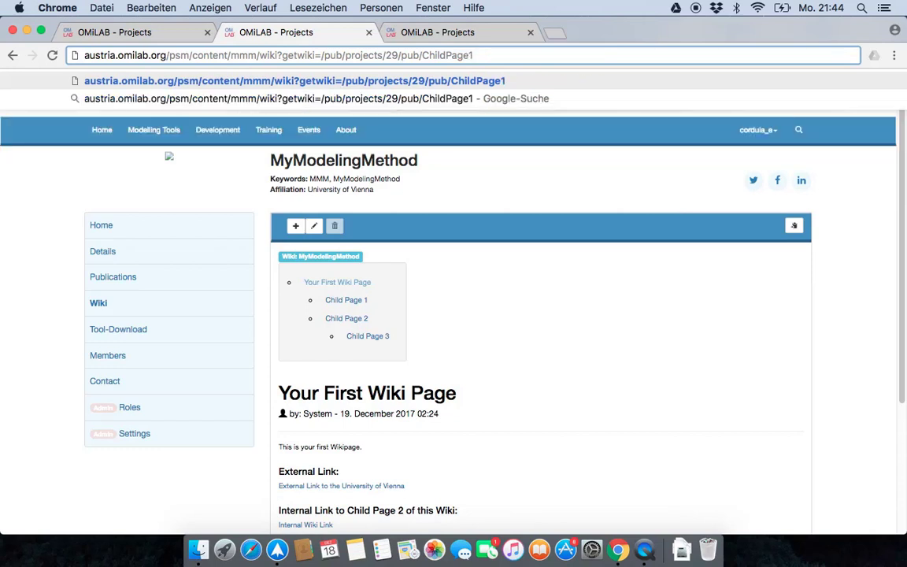
pyautogui.press('Return')
# Open Child Page 1 for editing and bring up its content with the picture markup.
pyautogui.scroll(-1, 507, 346)
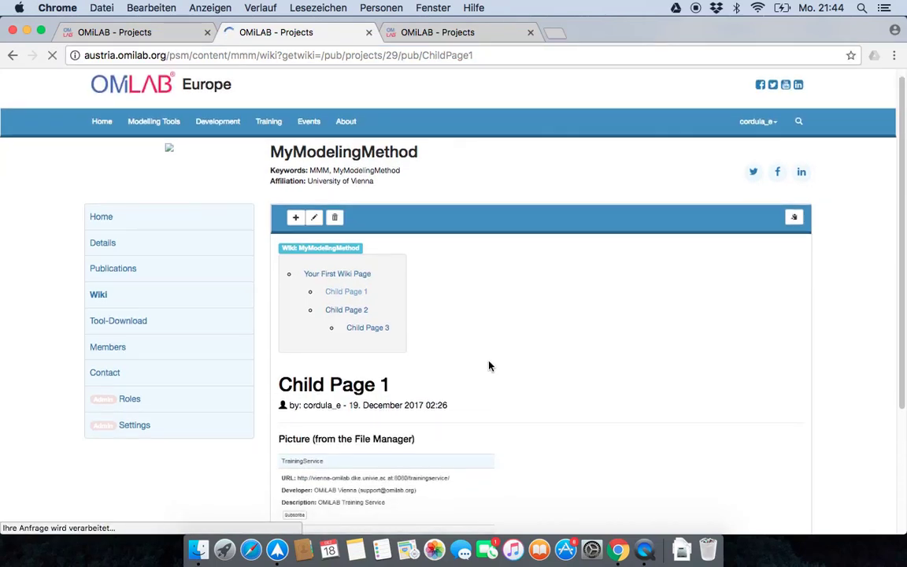
pyautogui.scroll(-1, 488, 366)
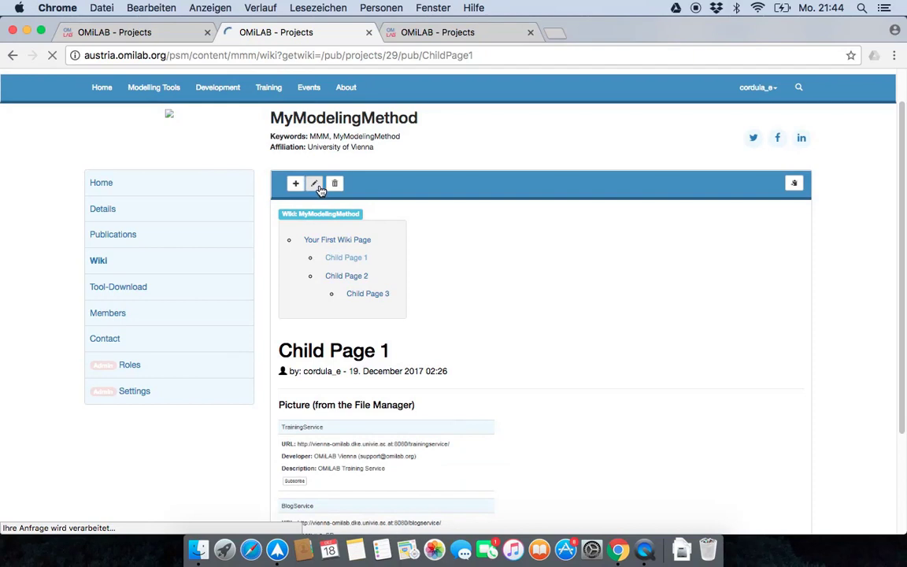
pyautogui.click(315, 186)
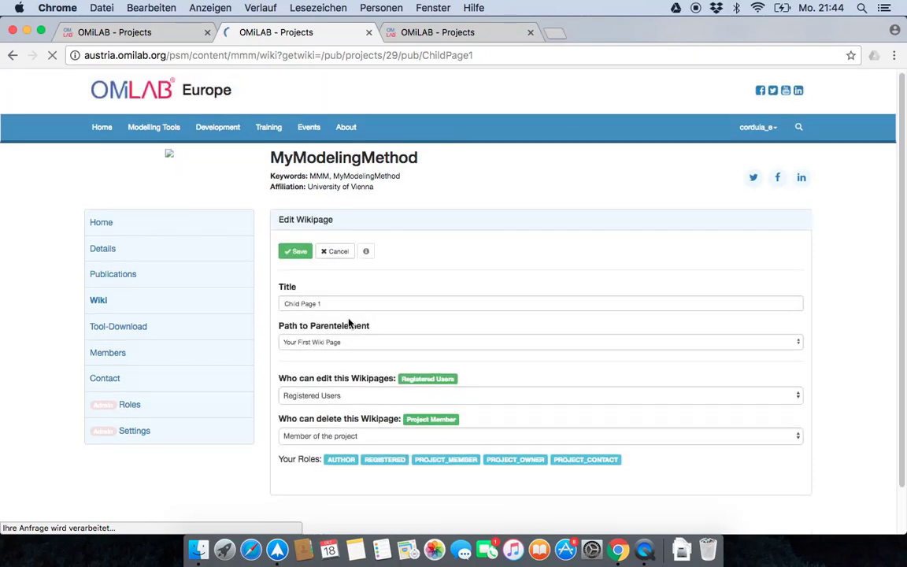
pyautogui.scroll(-1, 348, 323)
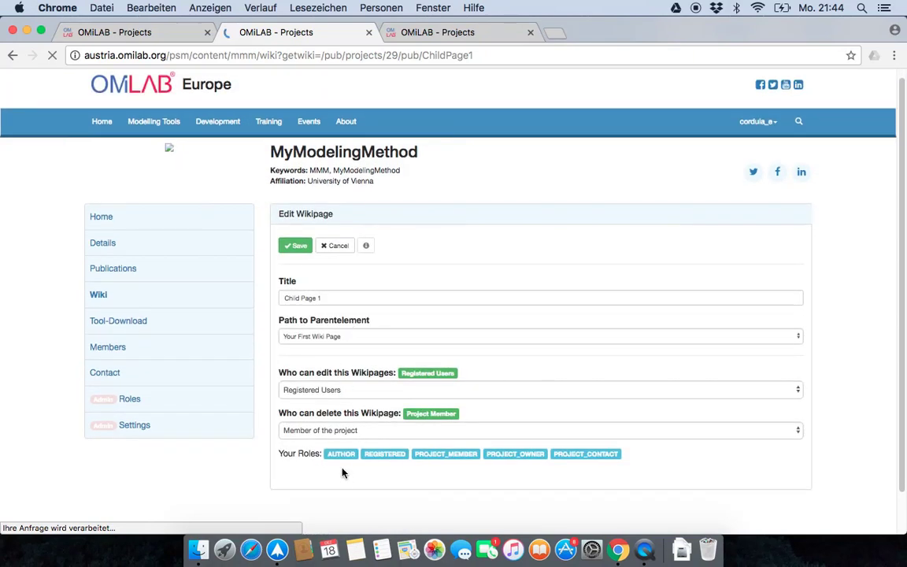
pyautogui.scroll(-1, 342, 472)
pyautogui.scroll(-2, 342, 472)
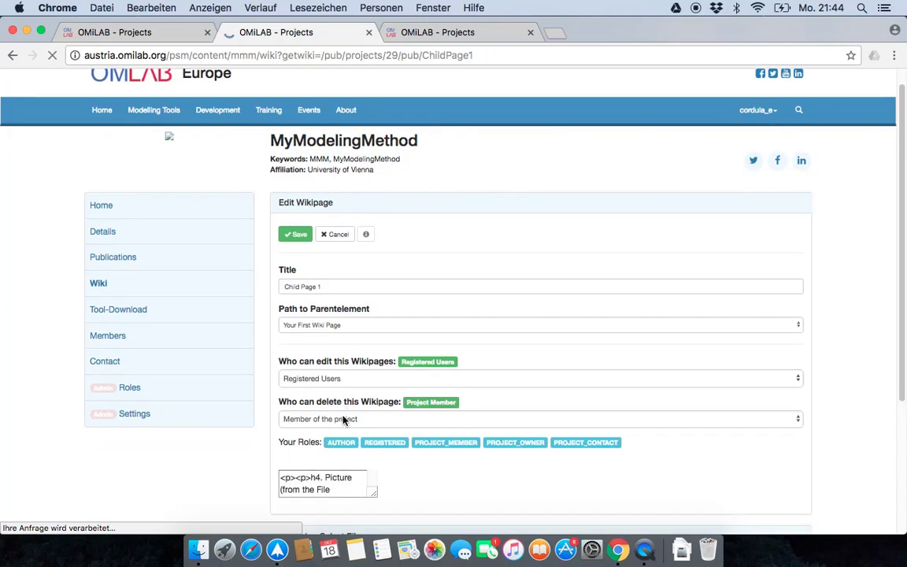
pyautogui.scroll(-1, 484, 474)
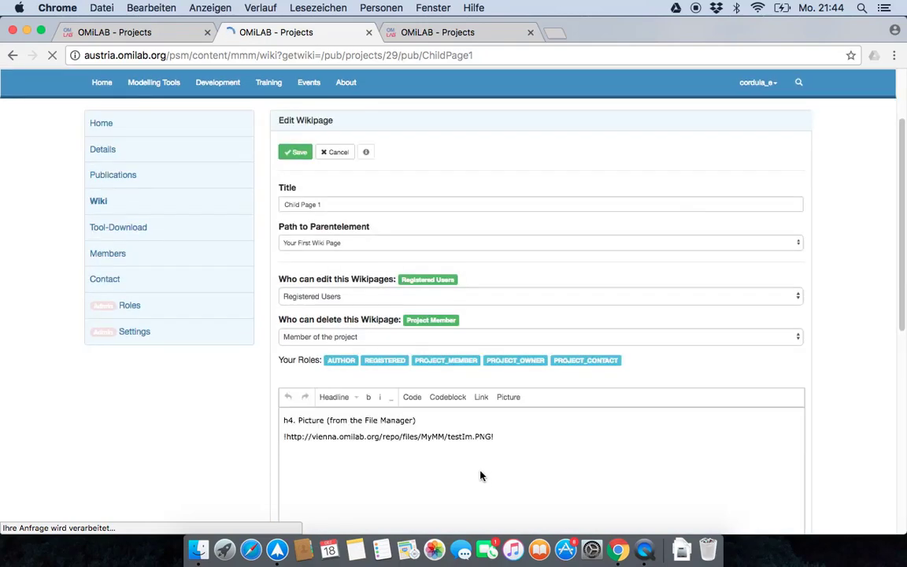
pyautogui.scroll(-2, 483, 475)
pyautogui.scroll(-1, 481, 475)
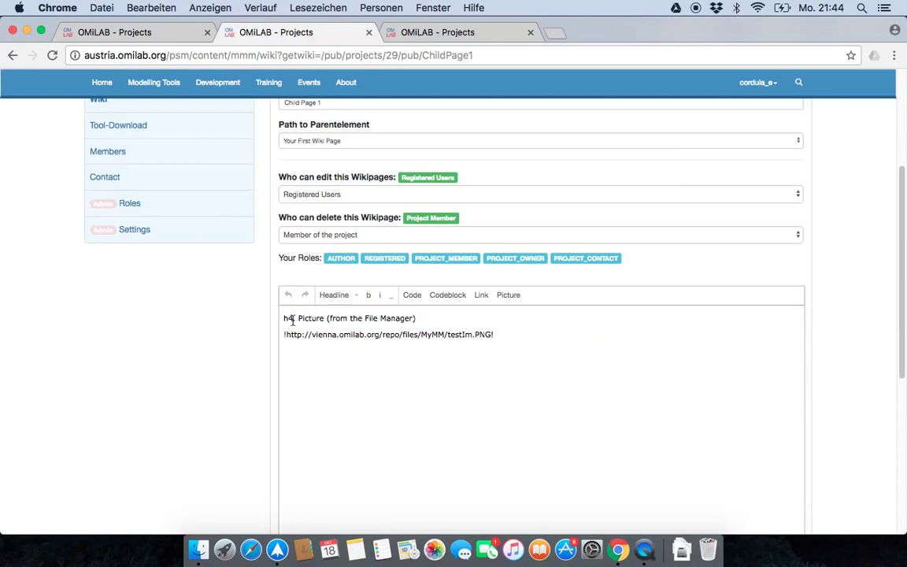
# Insert a picture placeholder on a new line below the existing picture markup of Child Page 1.
pyautogui.click(502, 332)
pyautogui.press('Return')
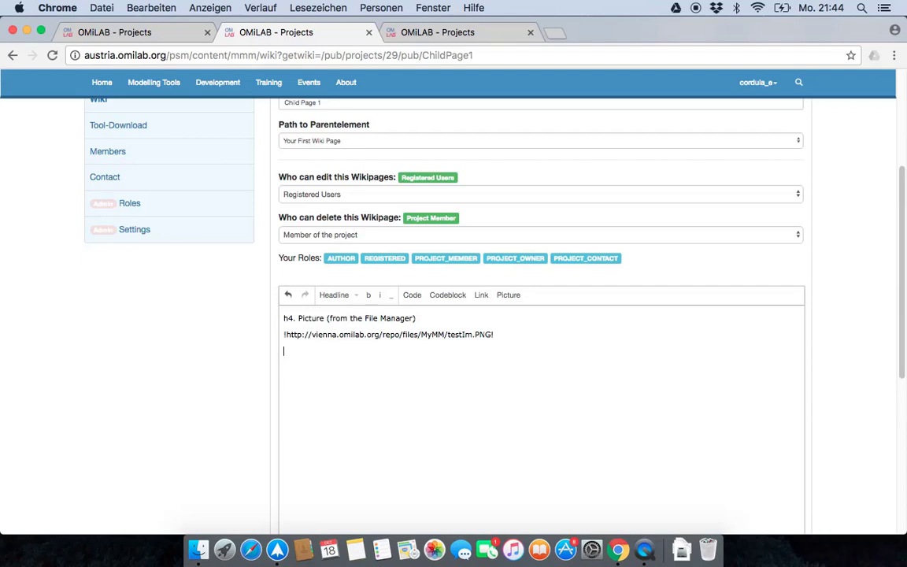
pyautogui.click(506, 296)
pyautogui.doubleClick(295, 352)
# Examine the URL inside the existing picture markup and remove the !LINK! placeholder below it.
pyautogui.moveTo(491, 334); pyautogui.dragTo(288, 336)
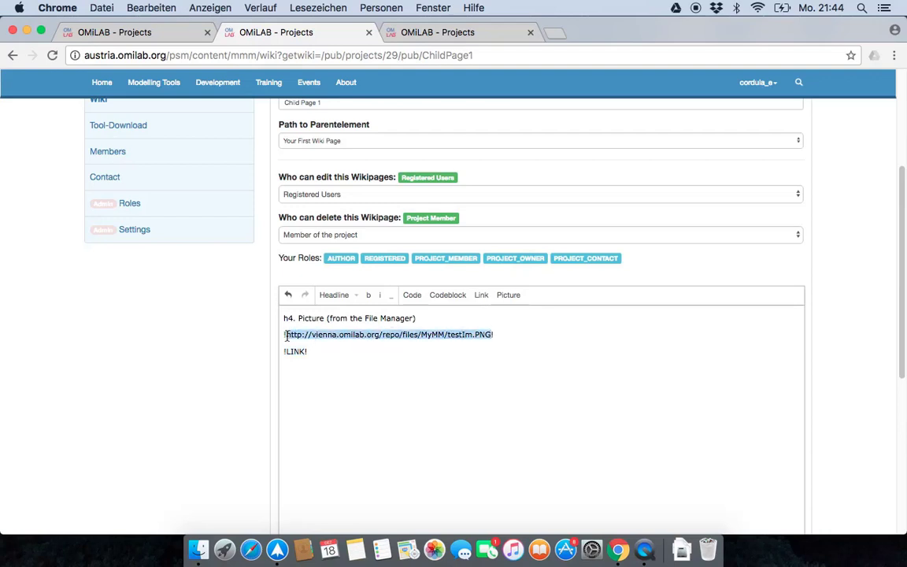
pyautogui.click(408, 337)
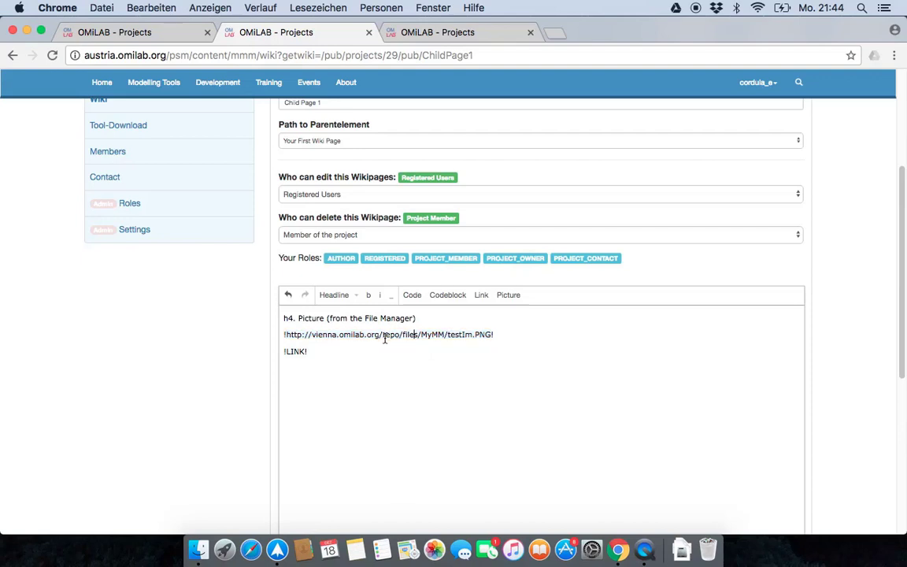
pyautogui.moveTo(385, 337); pyautogui.dragTo(489, 337)
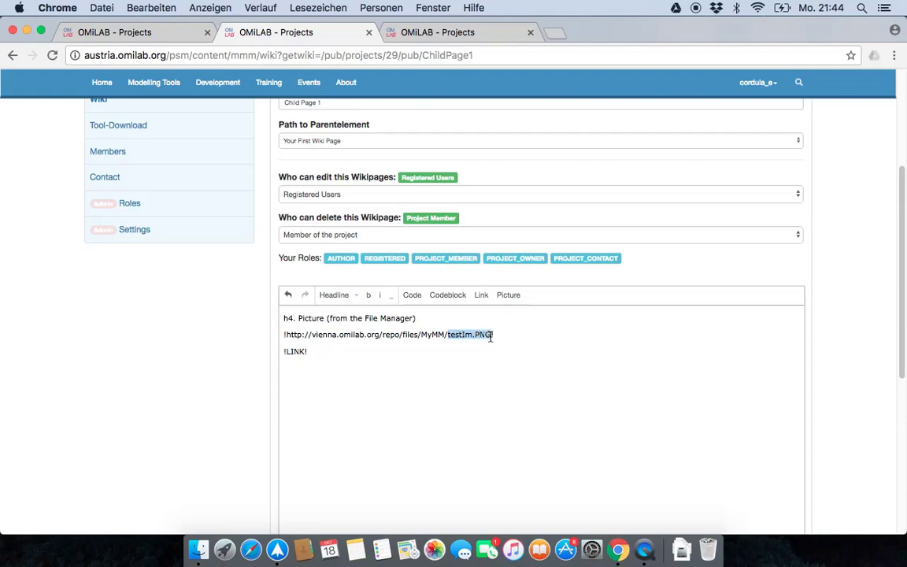
pyautogui.click(495, 336)
pyautogui.moveTo(321, 352); pyautogui.dragTo(288, 355)
pyautogui.press('BackSpace')
# Browse the uploaded files and select testIm.PNG from the MyMM folder to get its URL.
pyautogui.scroll(-4, 685, 411)
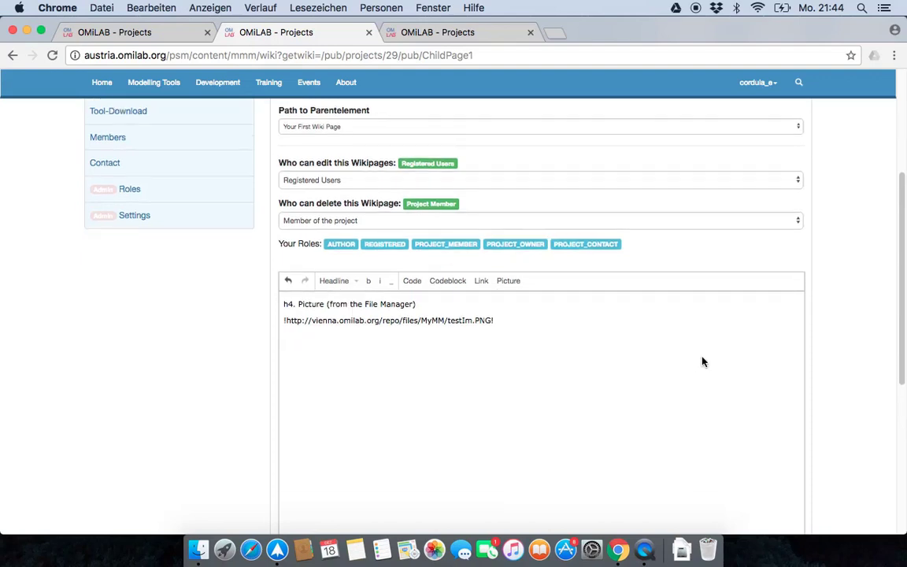
pyautogui.scroll(-4, 689, 388)
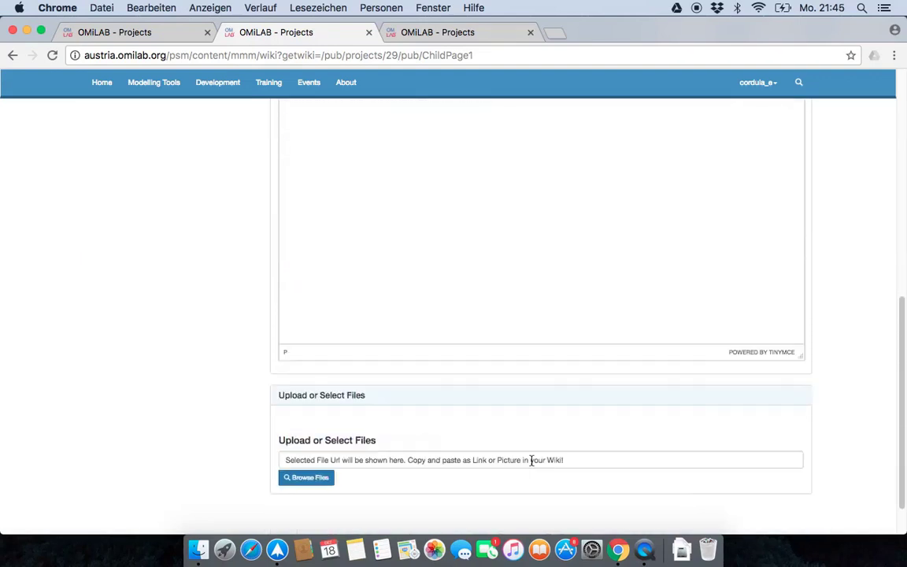
pyautogui.moveTo(277, 346); pyautogui.dragTo(372, 349)
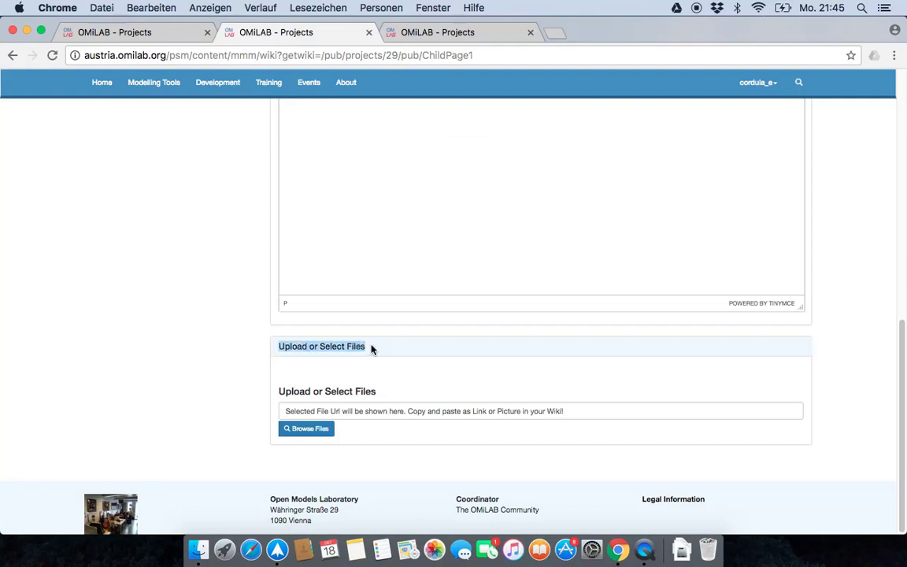
pyautogui.click(323, 411)
pyautogui.click(294, 438)
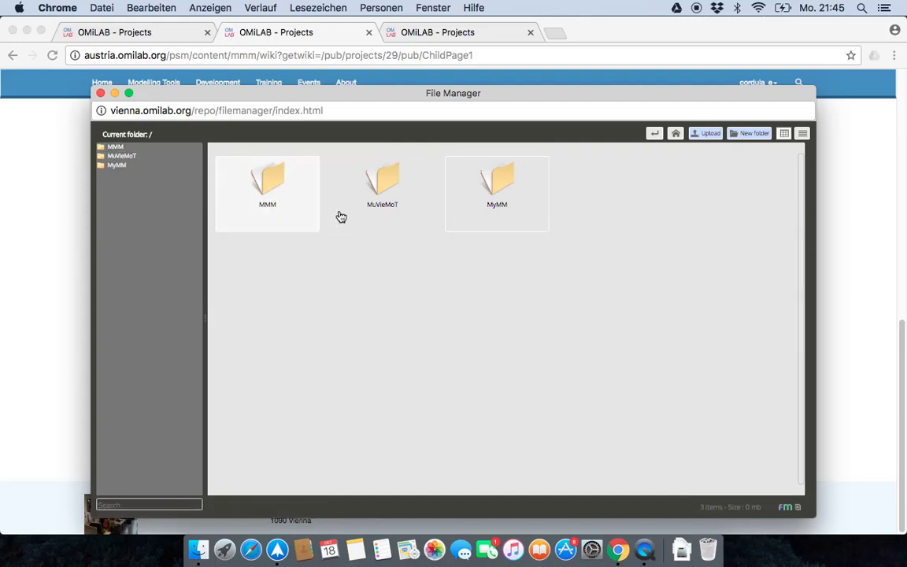
pyautogui.doubleClick(485, 188)
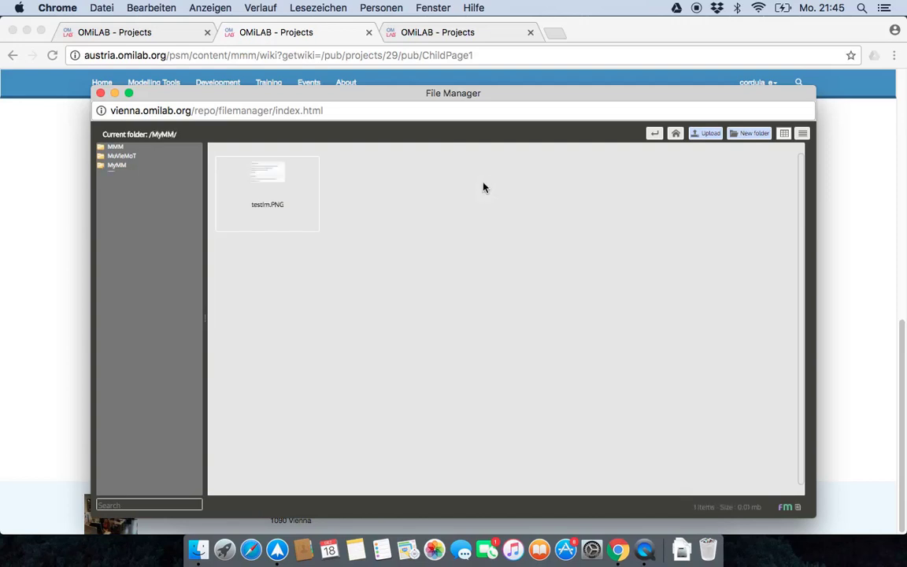
pyautogui.click(279, 185)
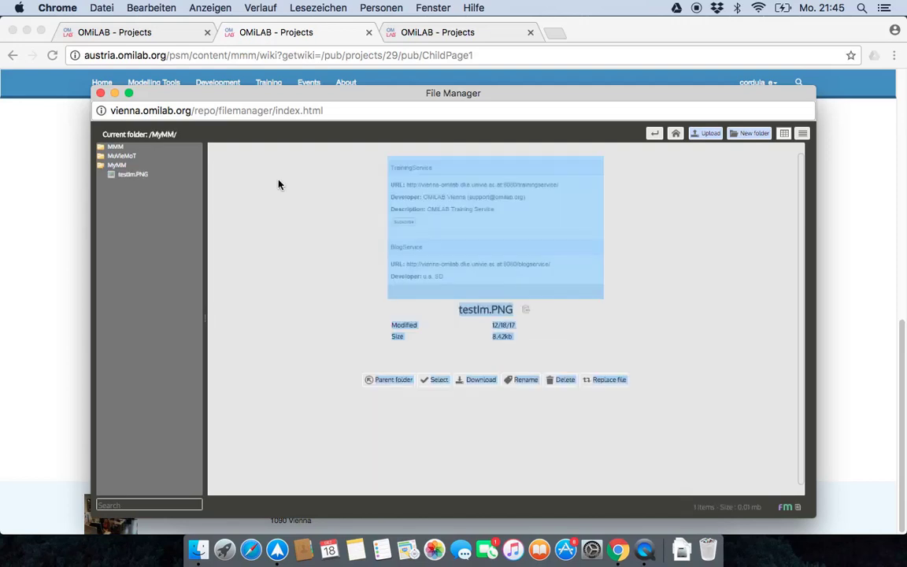
pyautogui.press('super+w')
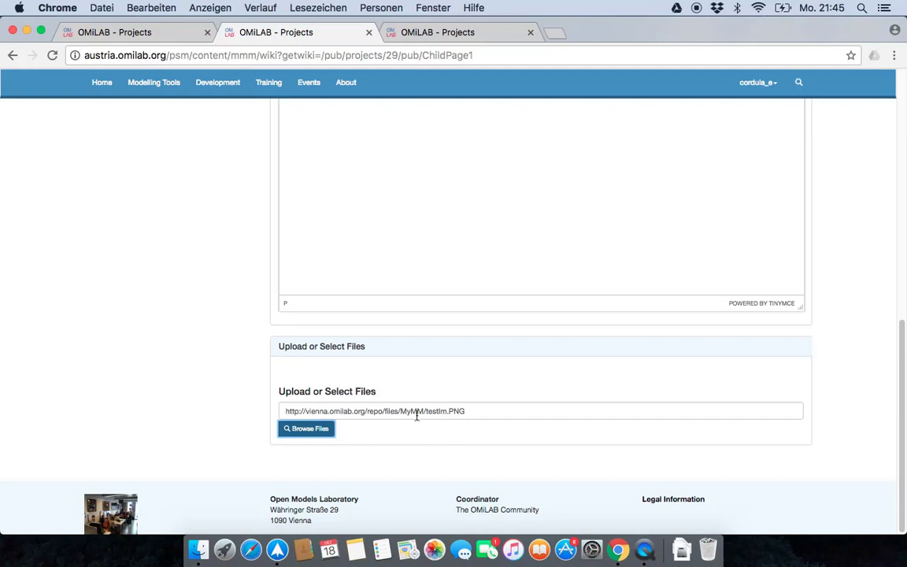
# Compare the selected file's URL with the address used in the page's picture markup.
pyautogui.moveTo(468, 410); pyautogui.dragTo(284, 411)
pyautogui.scroll(10, 482, 348)
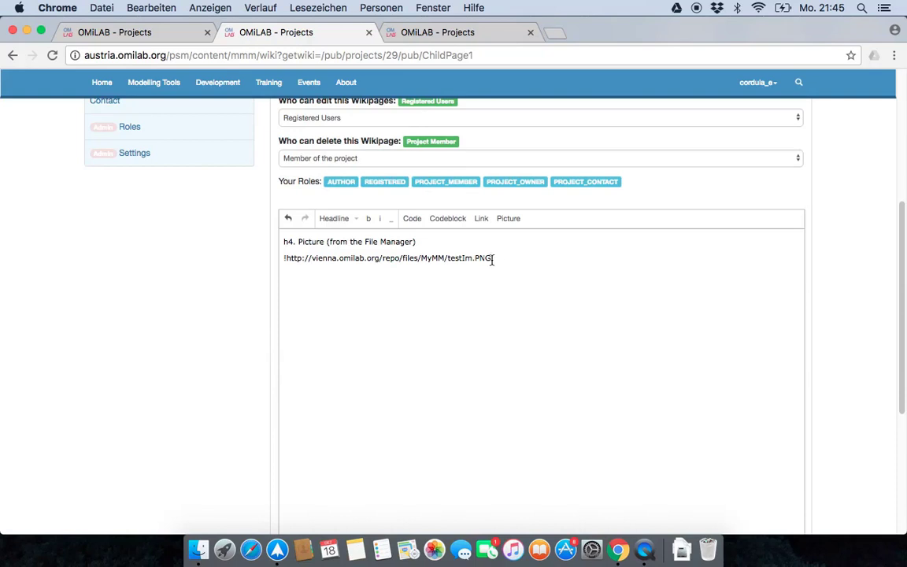
pyautogui.moveTo(488, 260); pyautogui.dragTo(291, 260)
pyautogui.click(330, 313)
# Try to create a folder named NewMethodFolder in the root of the File Manager, then close the File Manager.
pyautogui.scroll(-1, 520, 423)
pyautogui.scroll(-3, 514, 421)
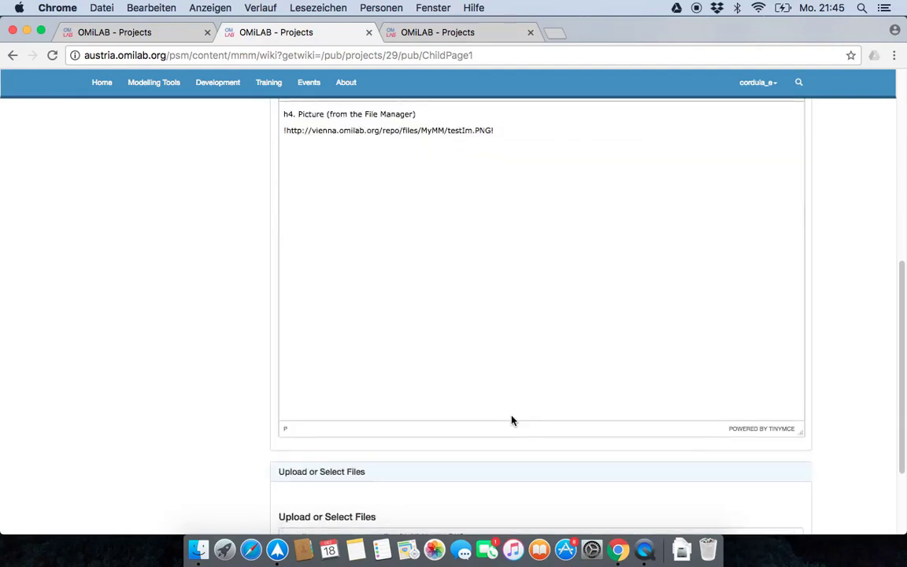
pyautogui.scroll(-4, 479, 429)
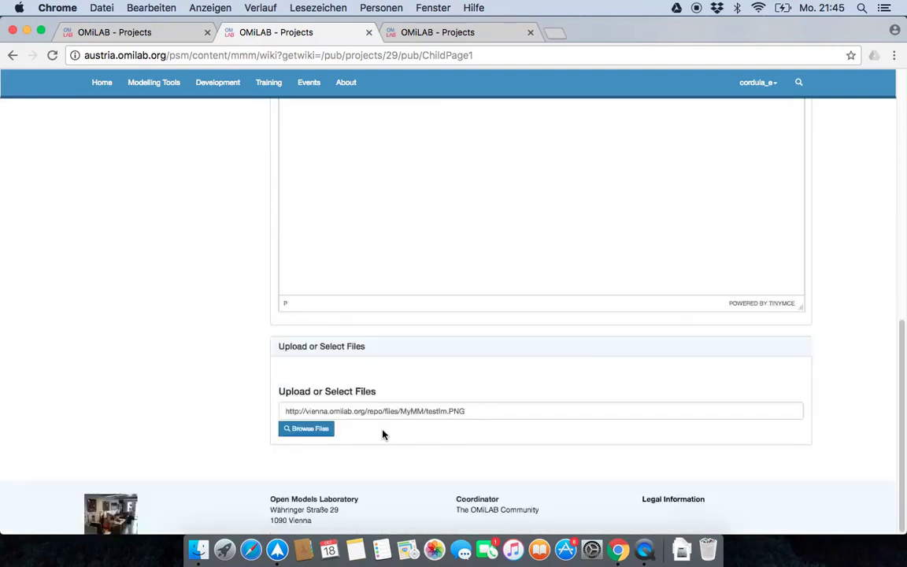
pyautogui.click(316, 431)
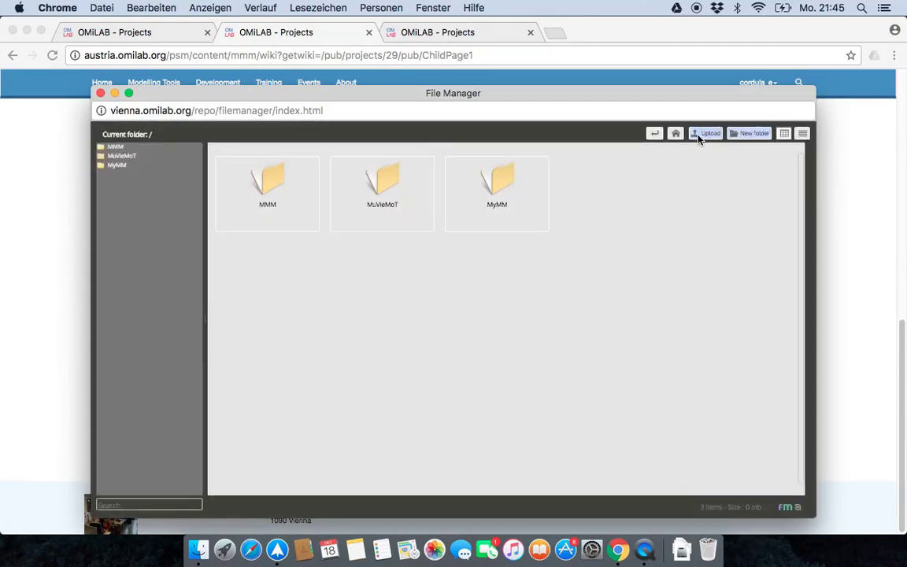
pyautogui.click(752, 136)
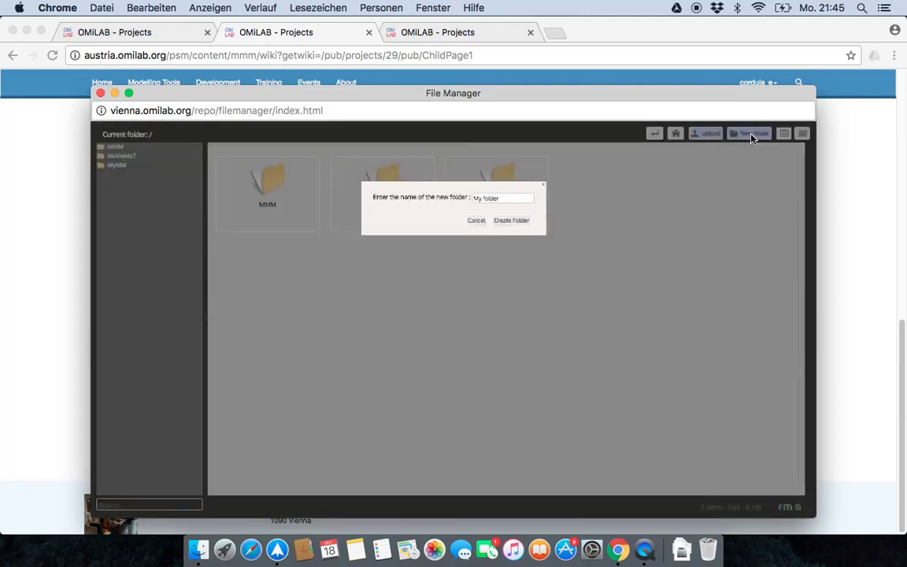
pyautogui.tripleClick(533, 195)
pyautogui.write('NewMethodFold')
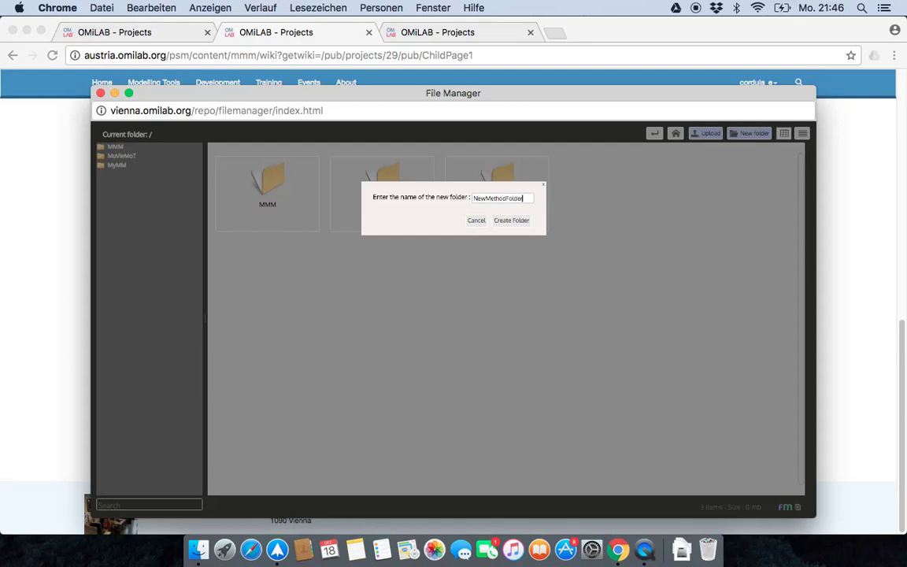
pyautogui.click(527, 221)
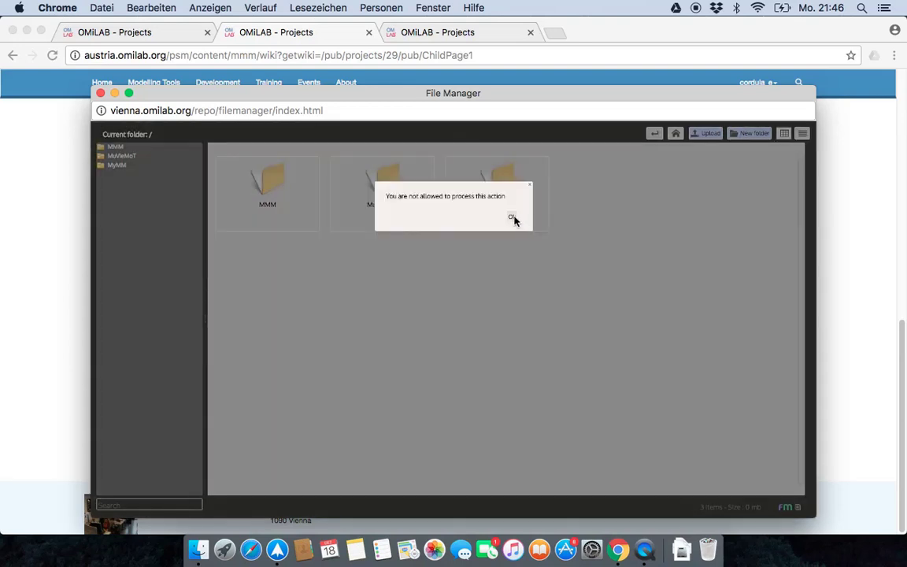
pyautogui.click(513, 218)
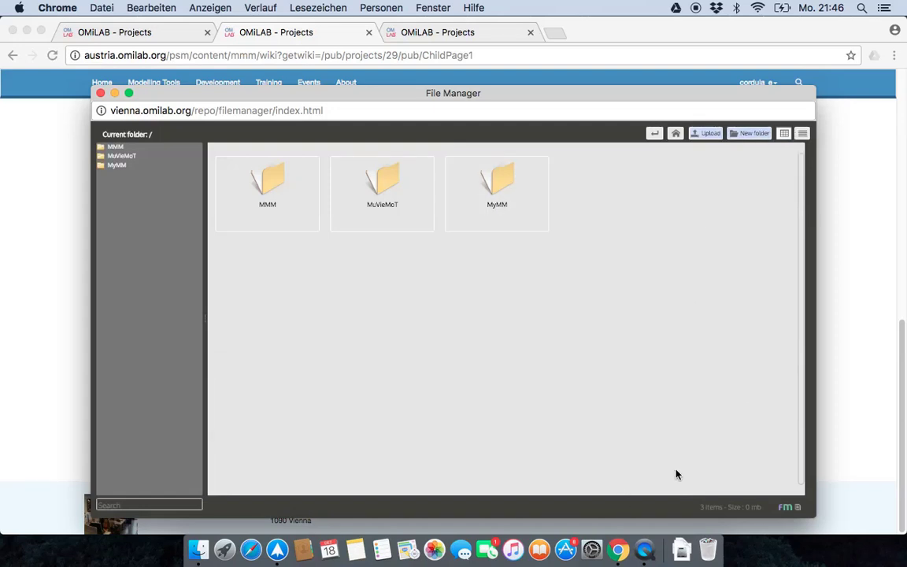
pyautogui.click(100, 94)
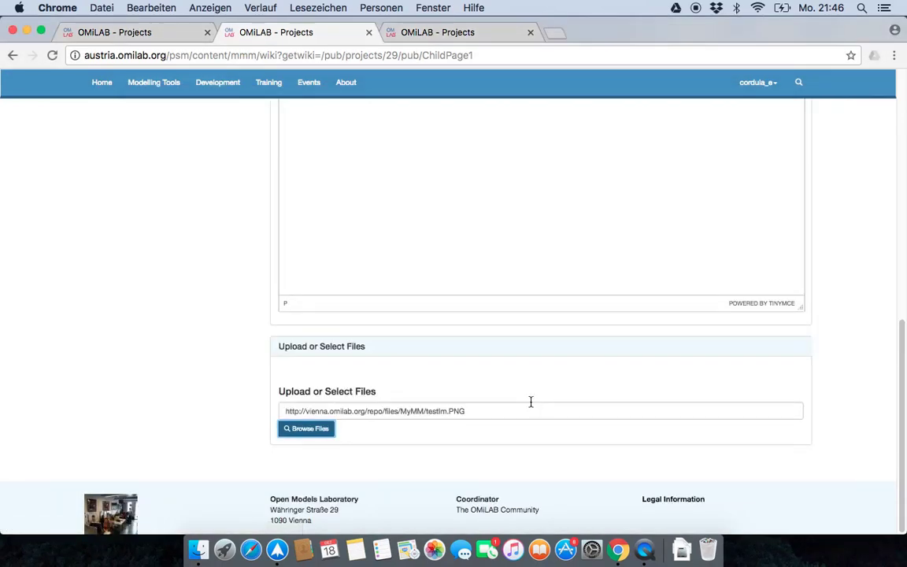
# Save the edited Child Page 1 and review its picture heading and embedded image on the published page.
pyautogui.scroll(3, 532, 406)
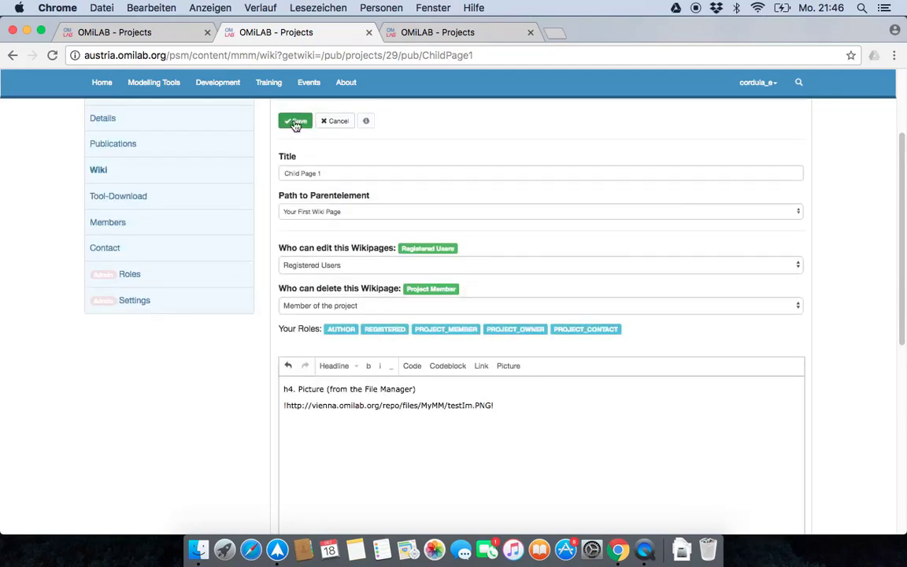
pyautogui.click(296, 123)
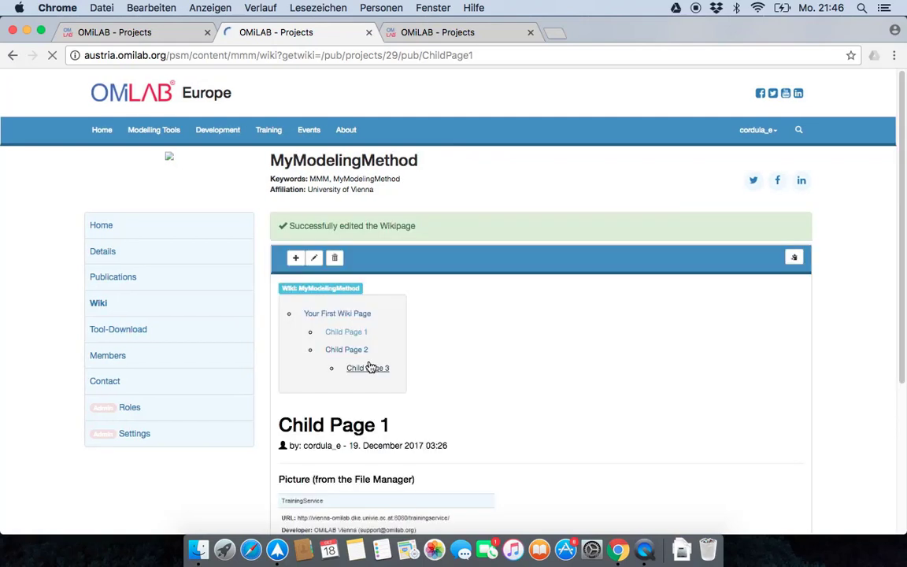
pyautogui.scroll(-2, 369, 363)
pyautogui.scroll(-4, 369, 359)
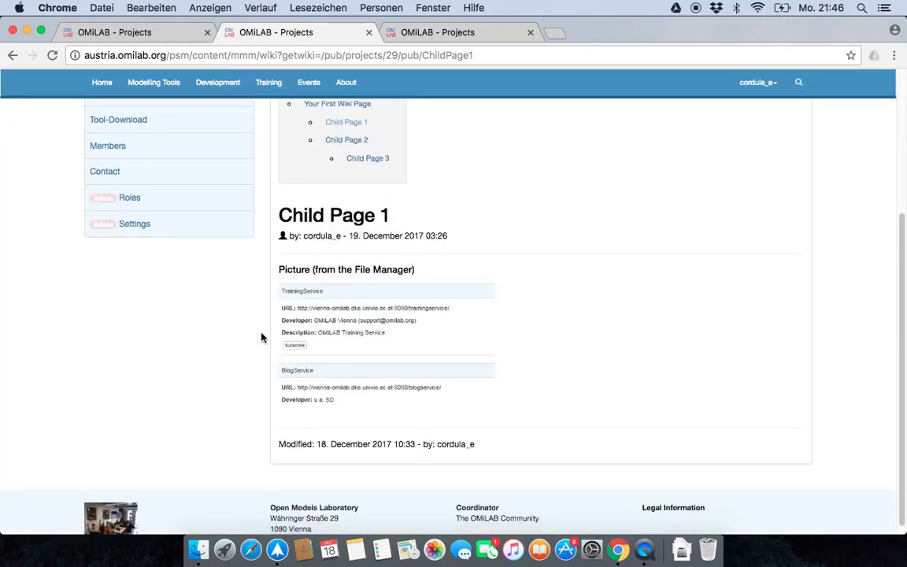
pyautogui.moveTo(280, 269); pyautogui.dragTo(405, 271)
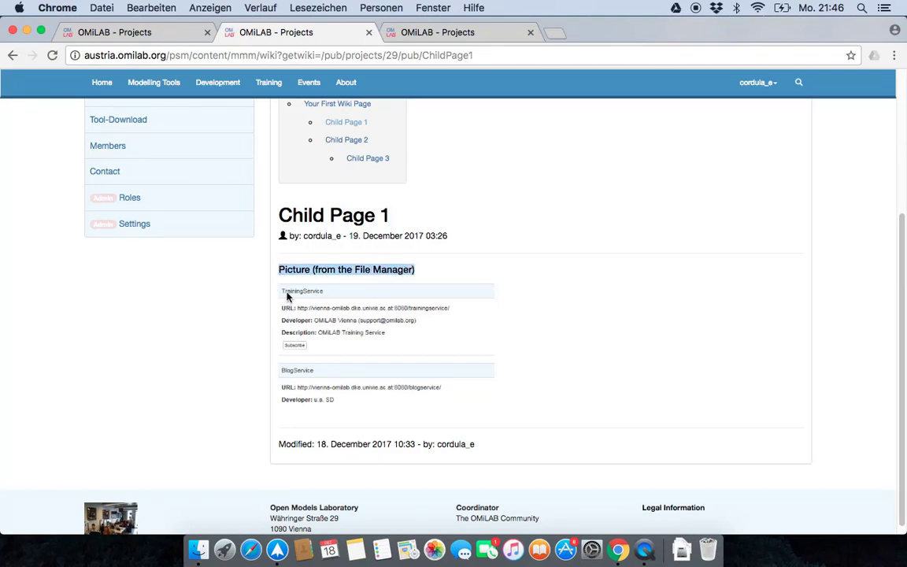